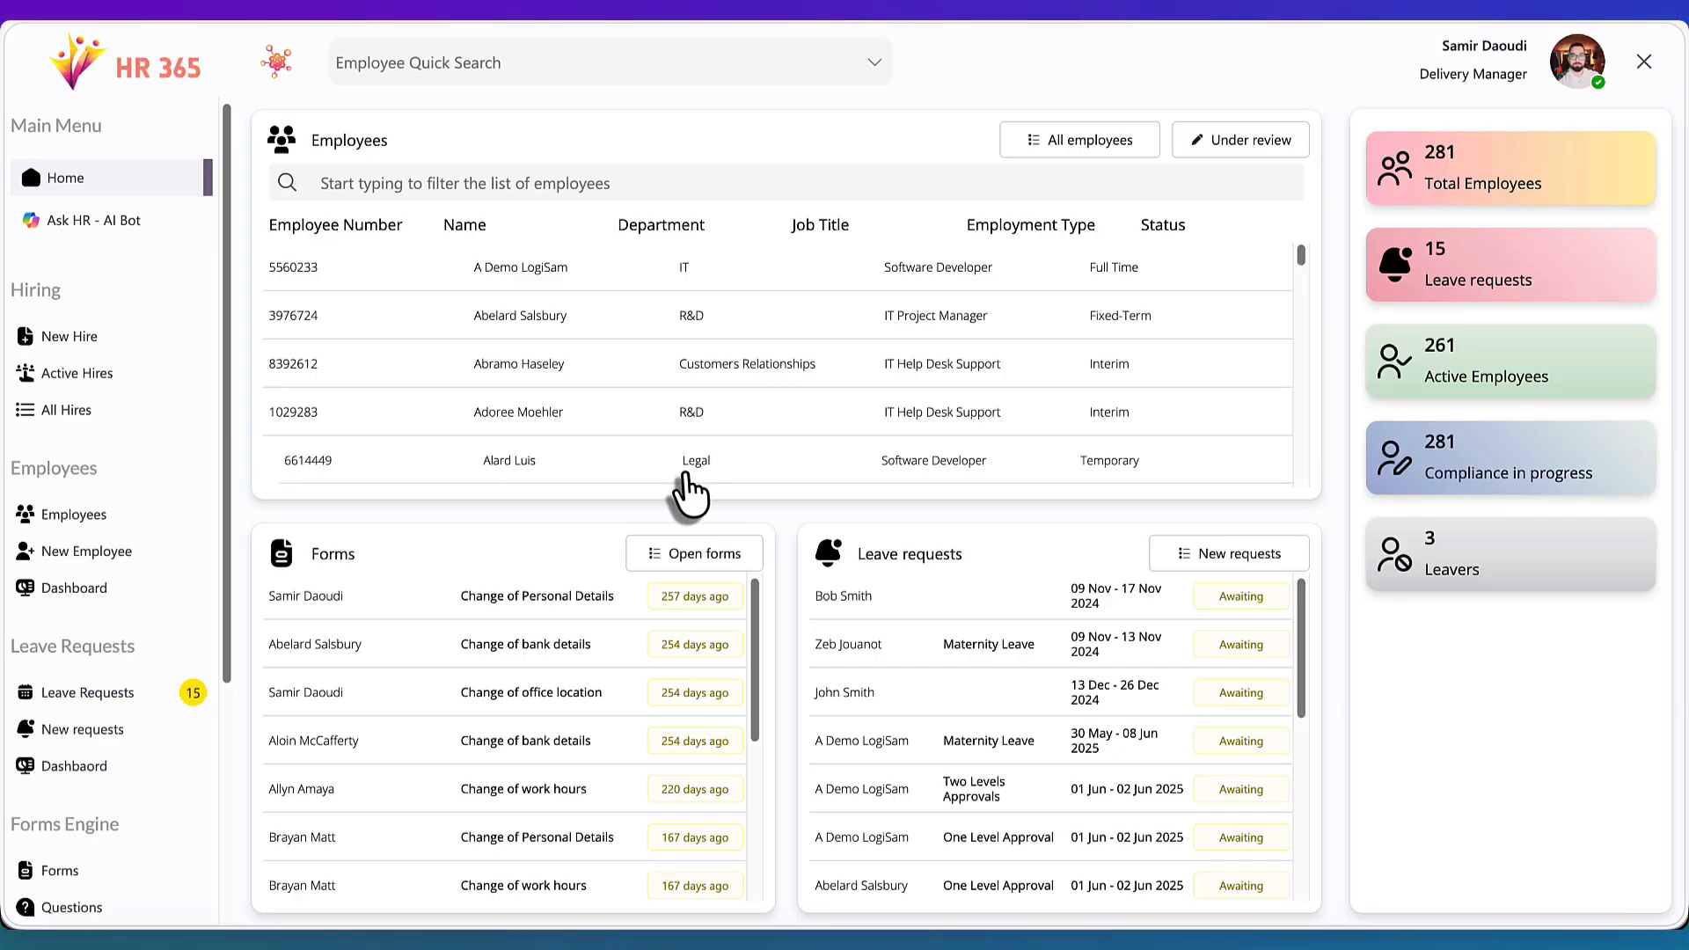
Open the Forms Engine question list and start a new question named "Where did the event take place ?"
scroll(172, 695, down, 4)
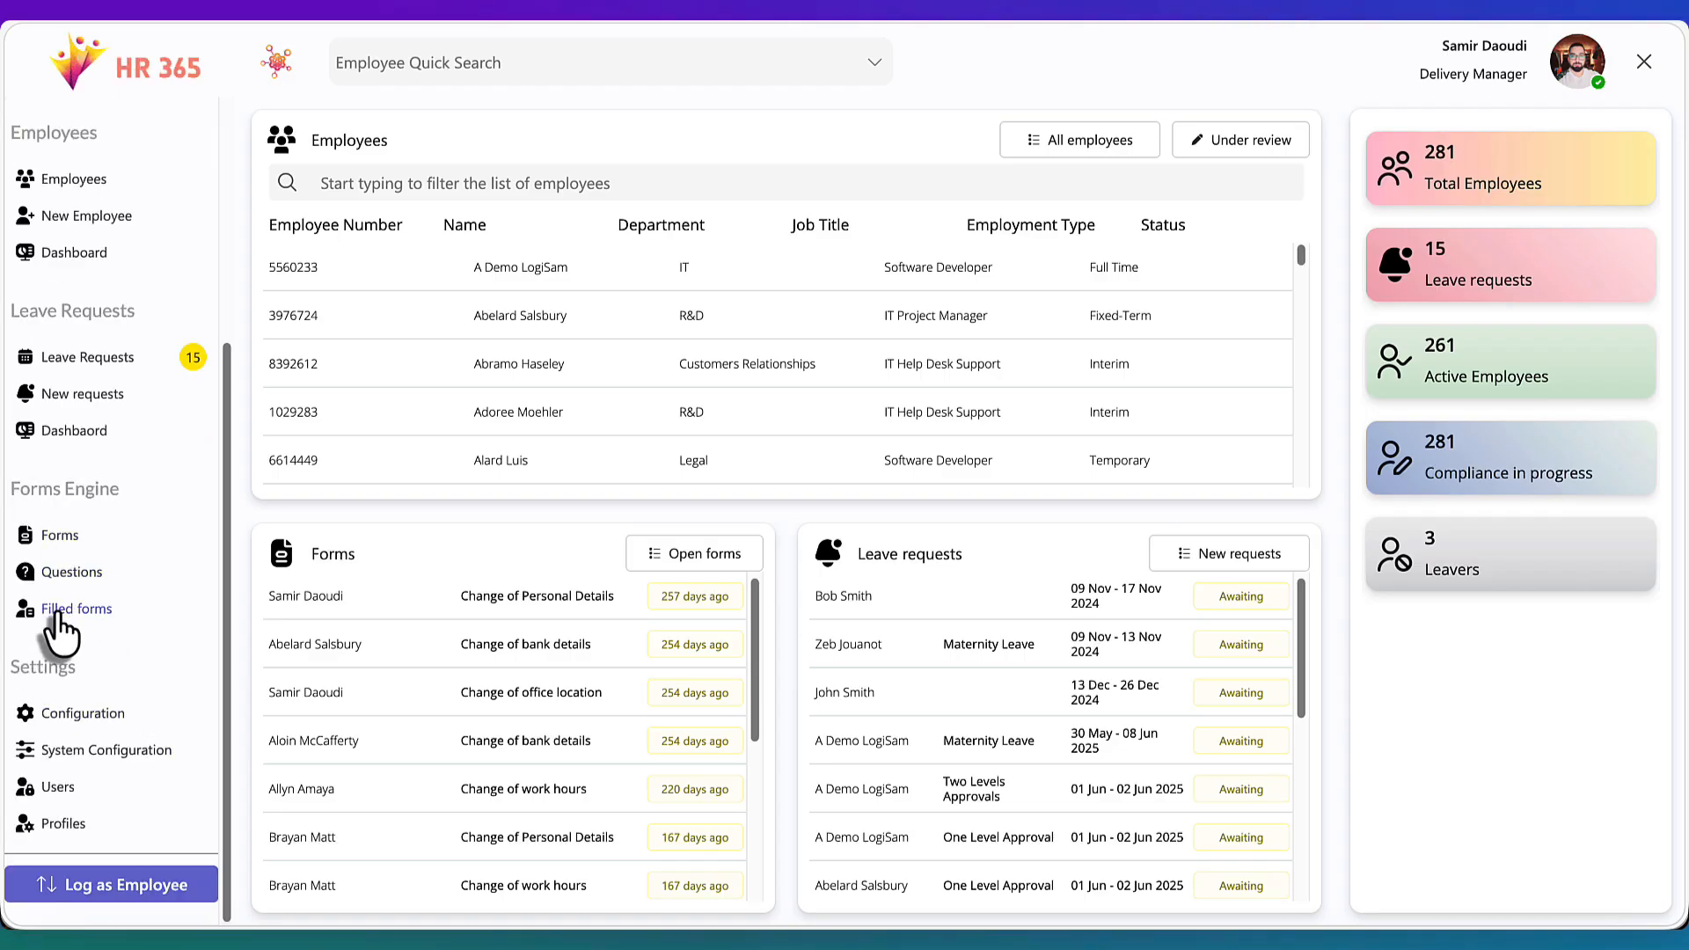
click(50, 535)
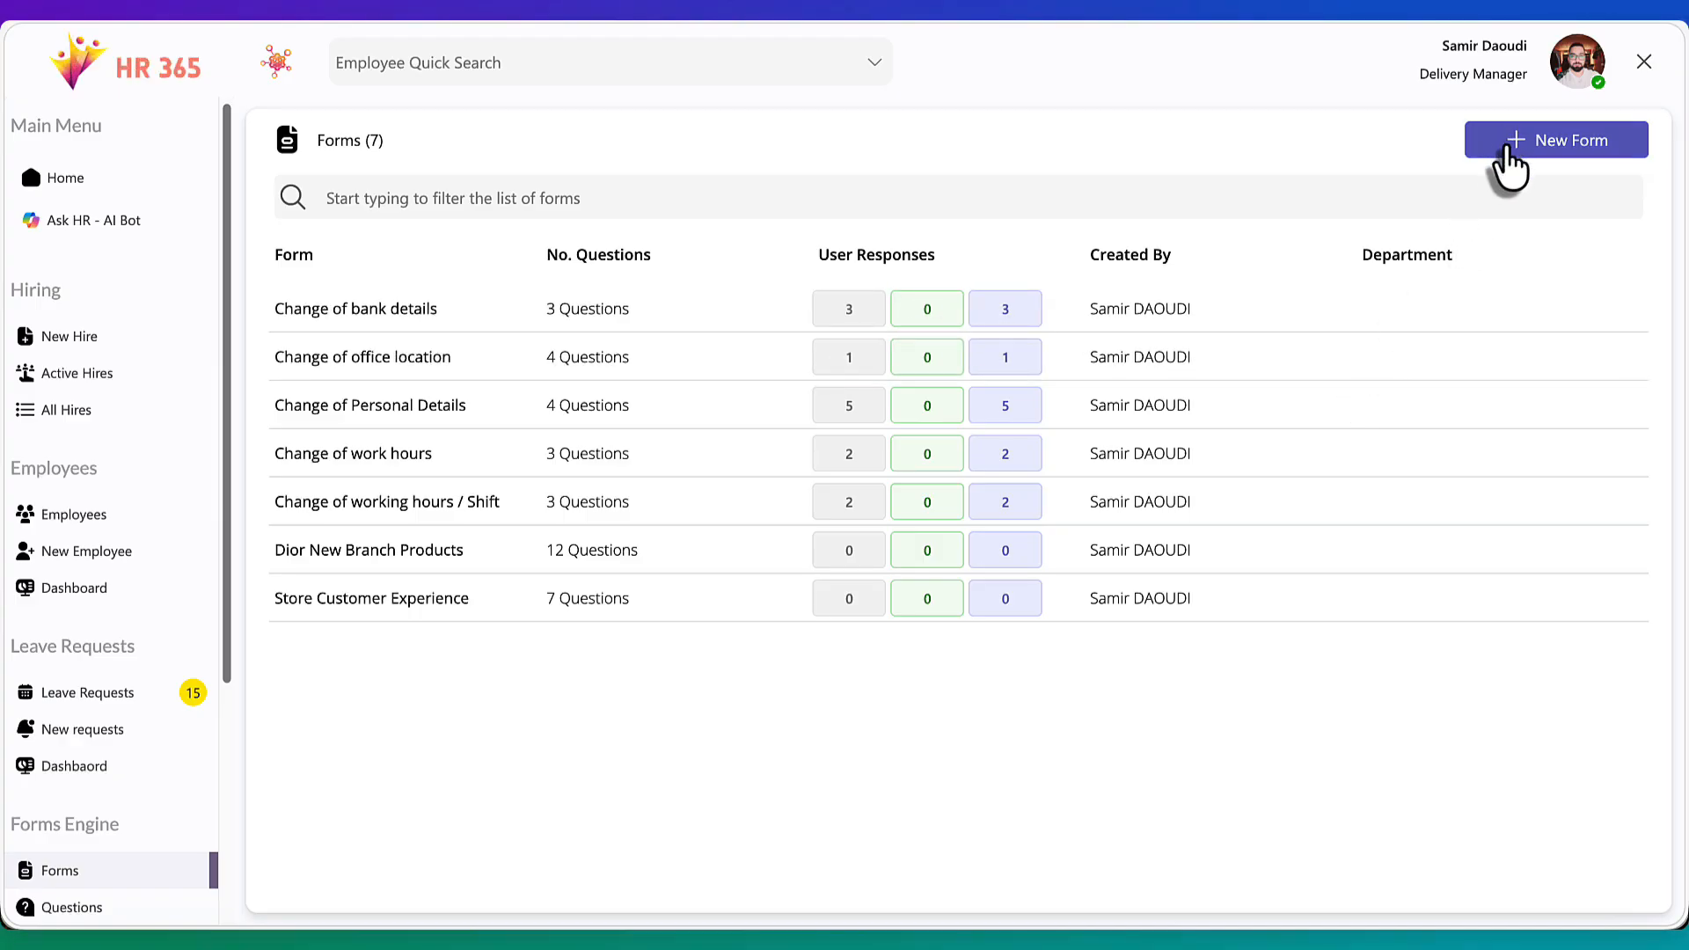
scroll(37, 780, down, 3)
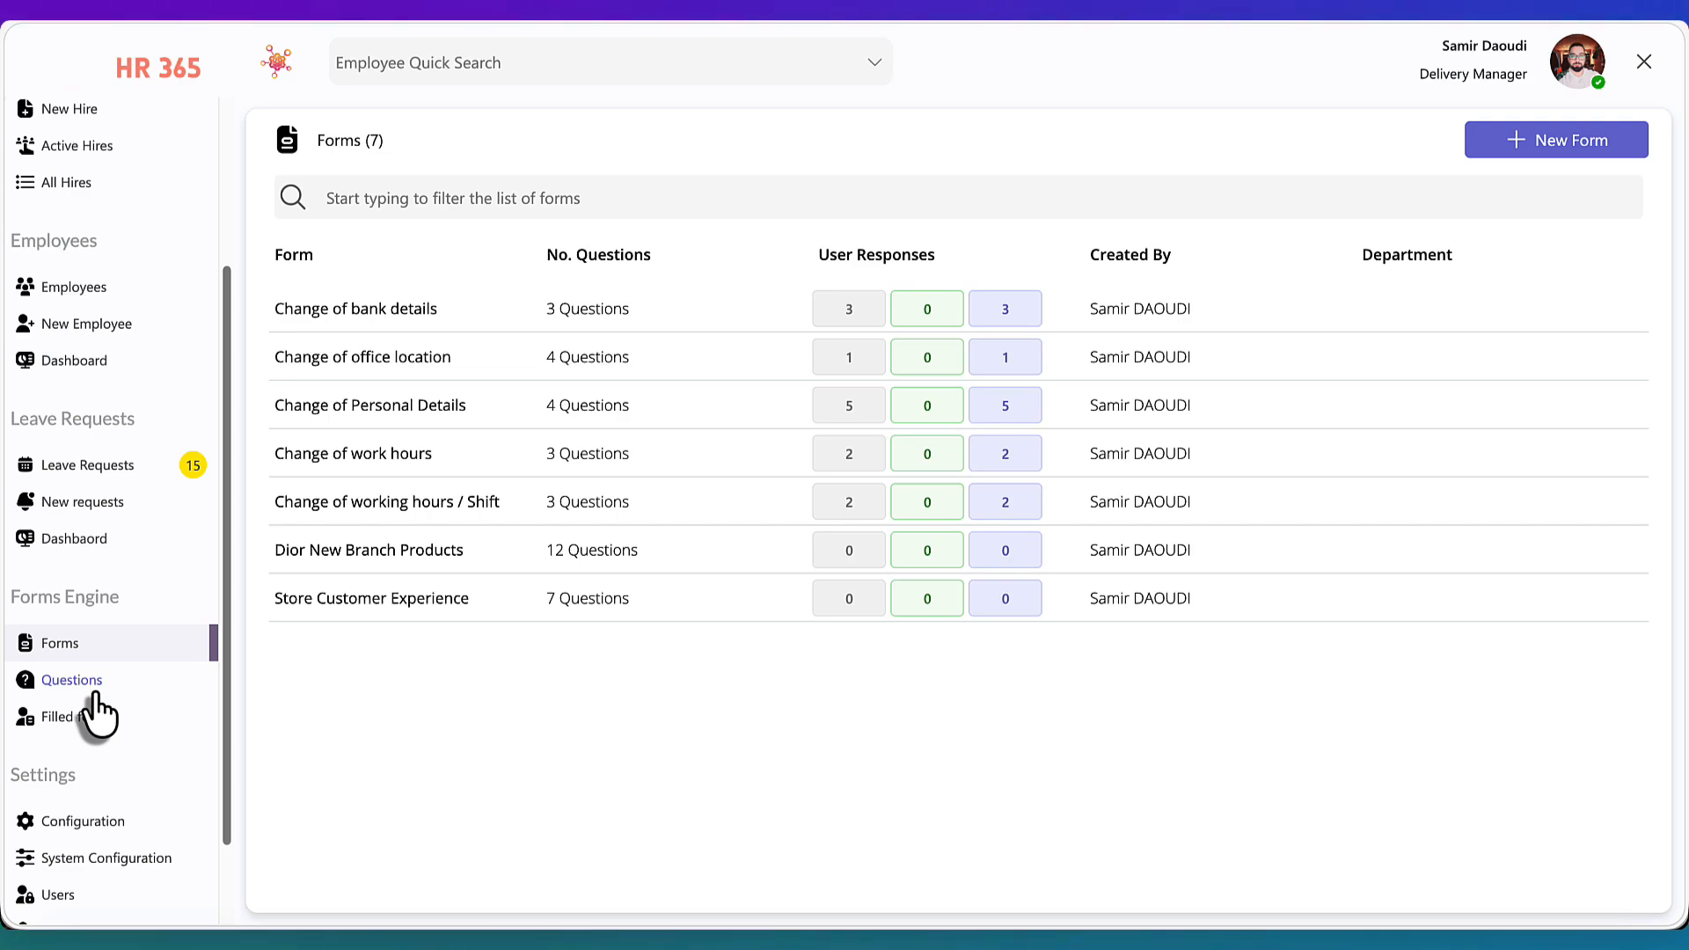
click(95, 695)
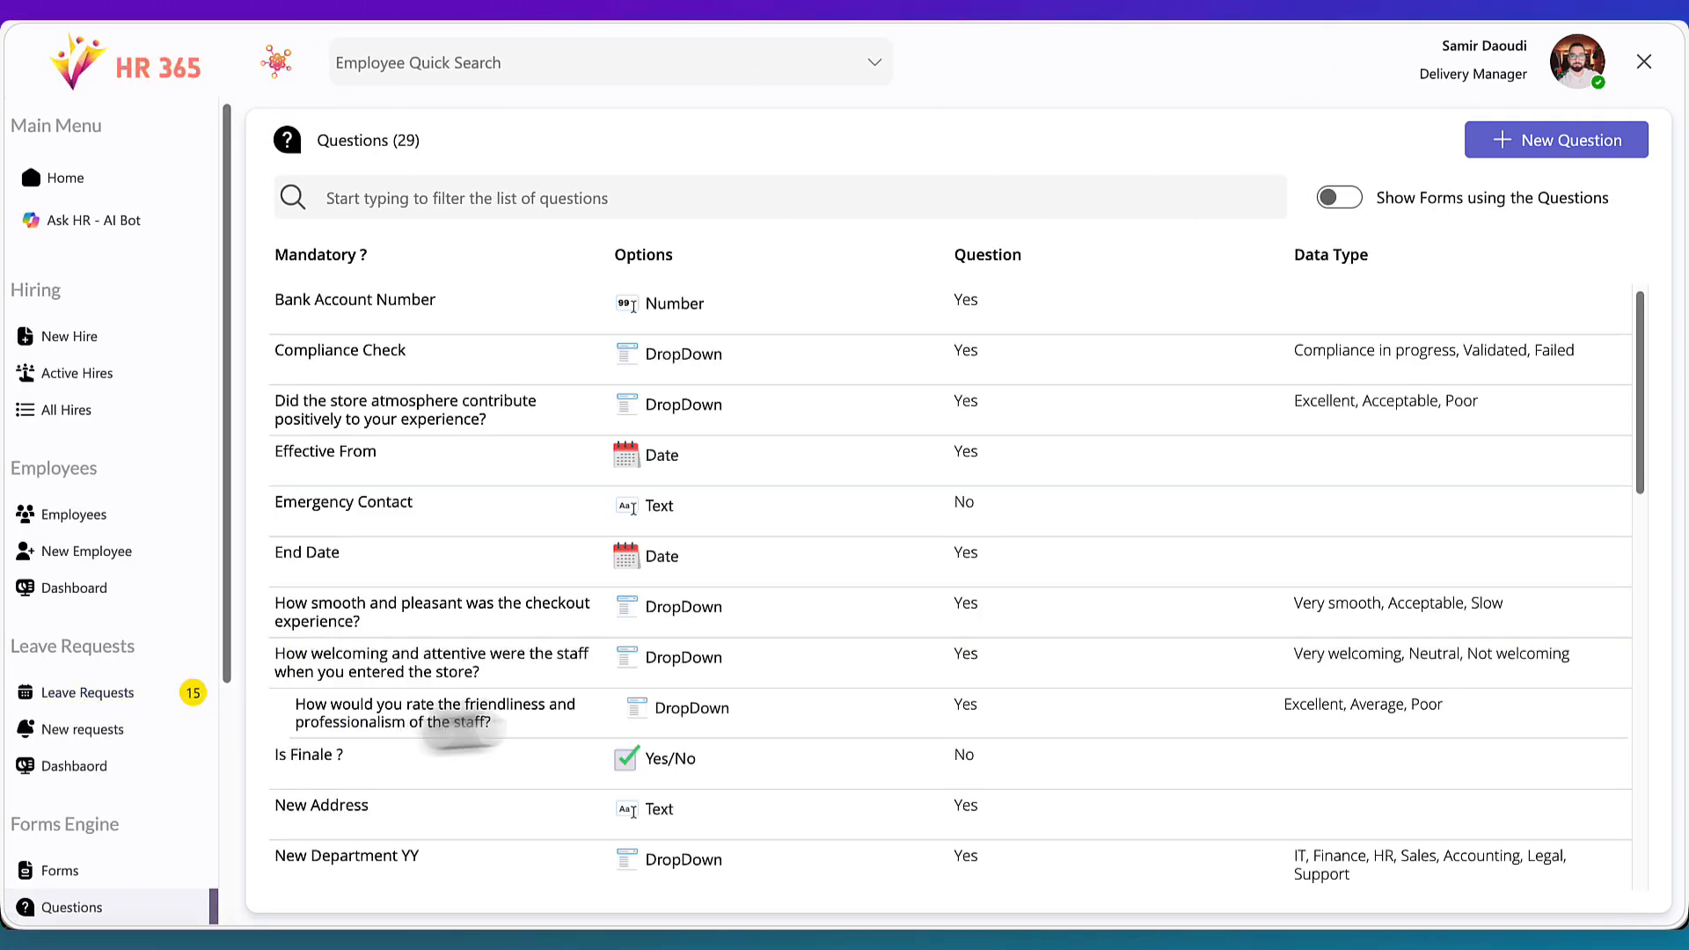
click(1541, 148)
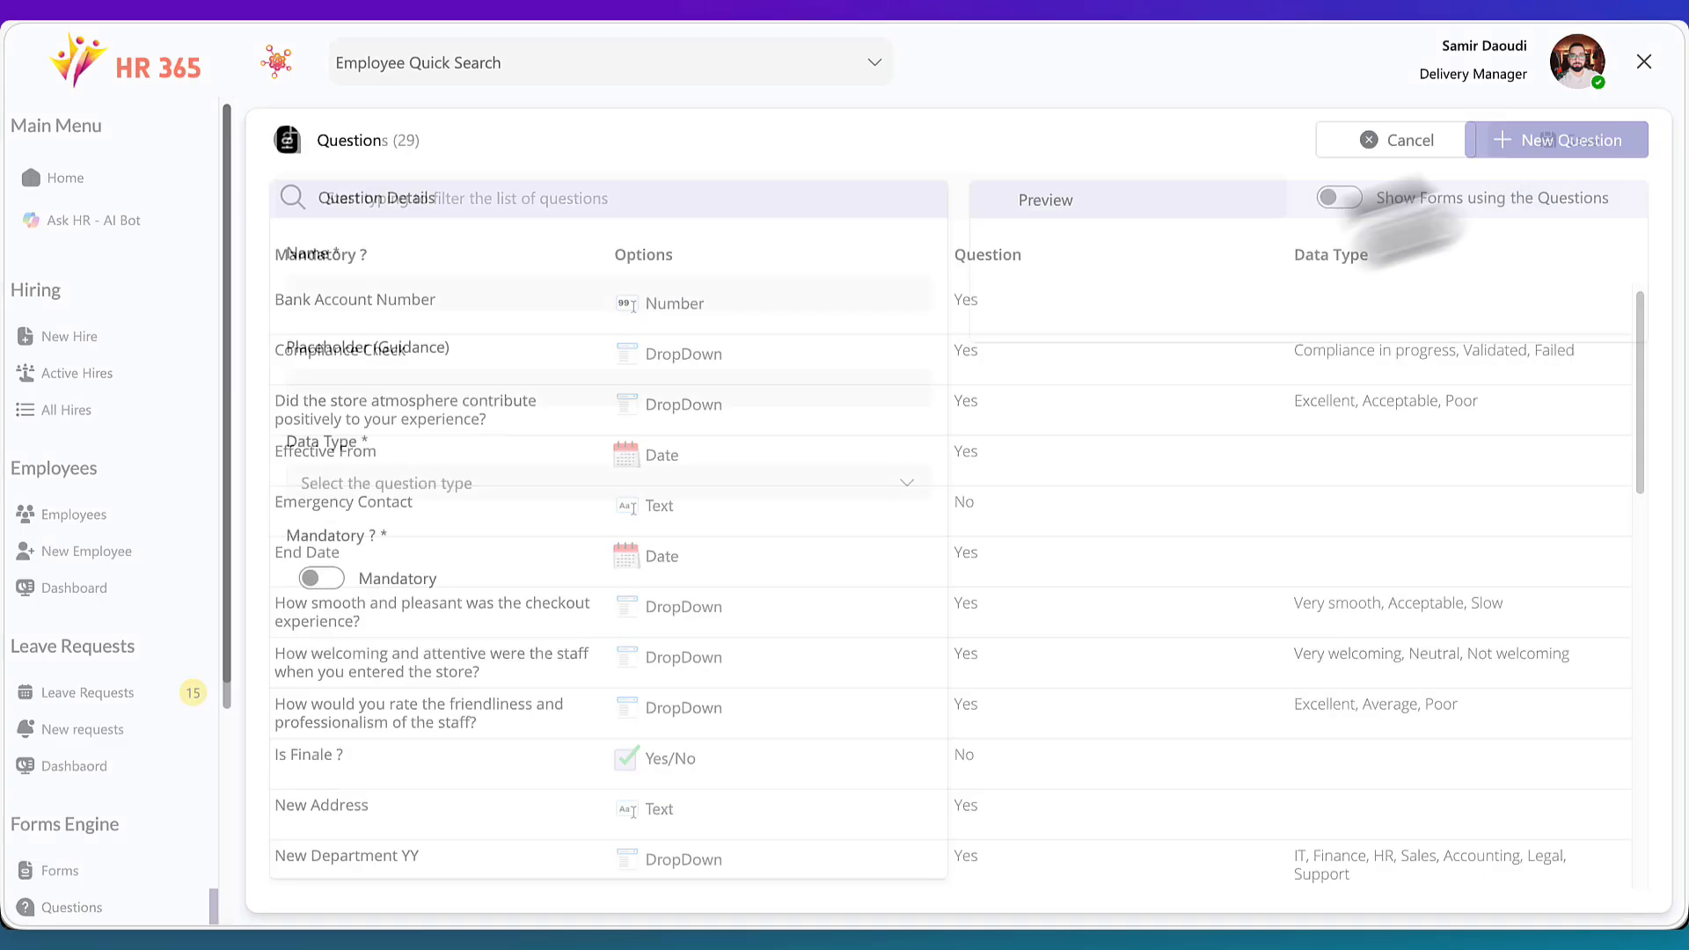
click(514, 290)
text(Where )
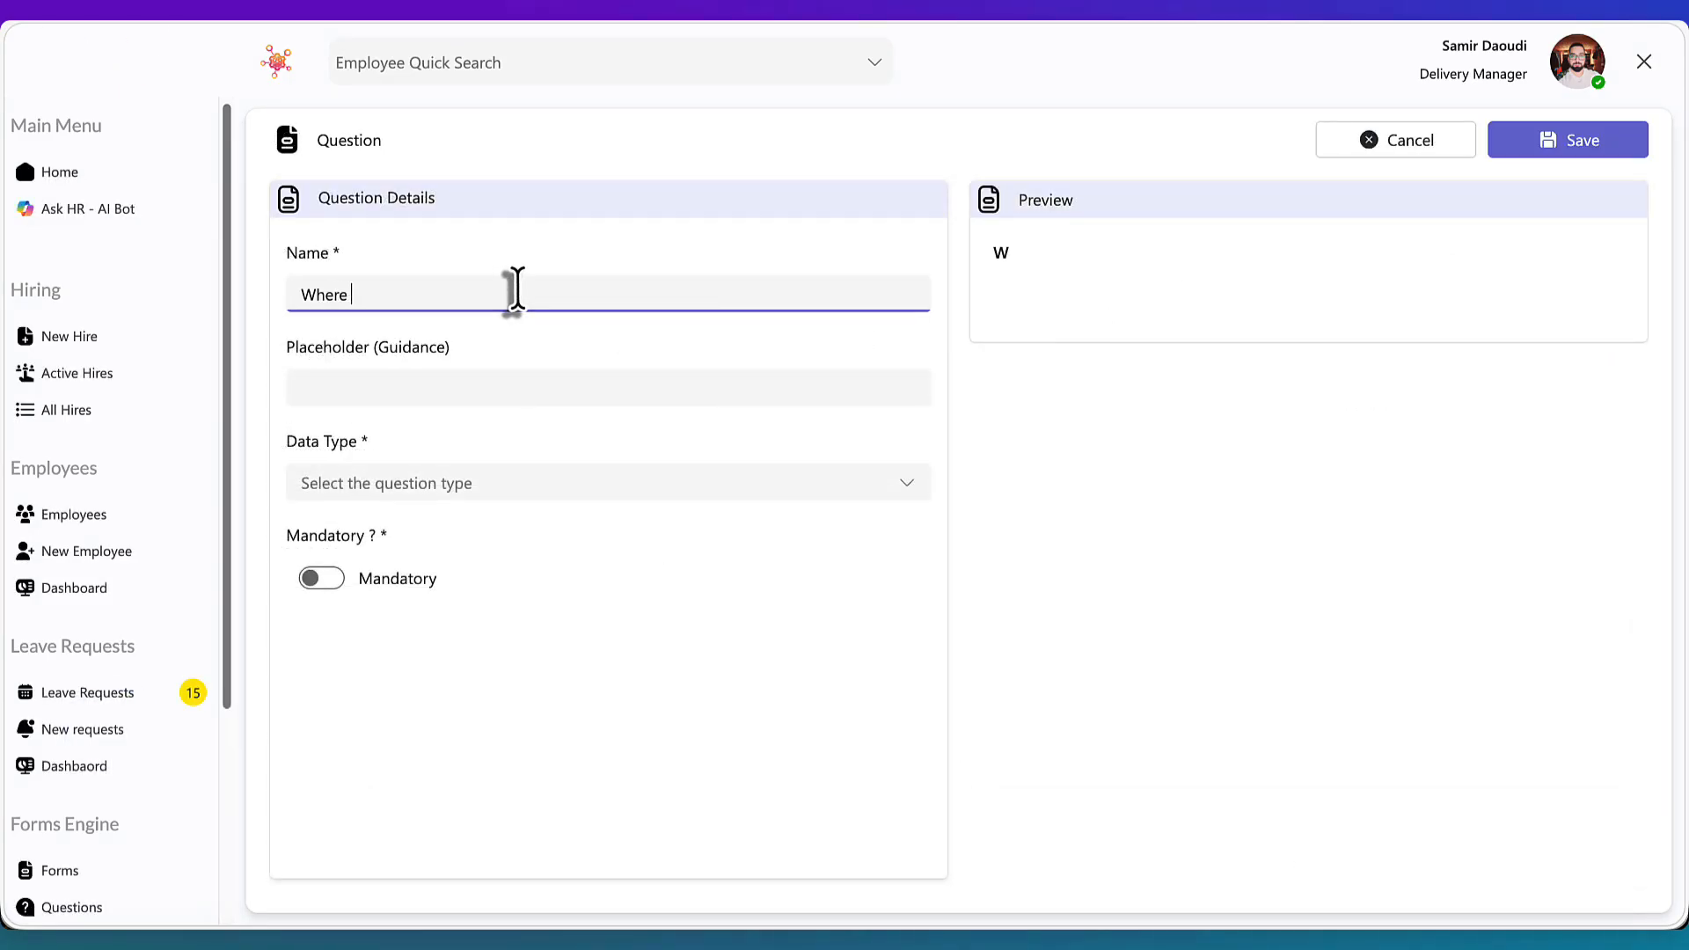
text(did the event)
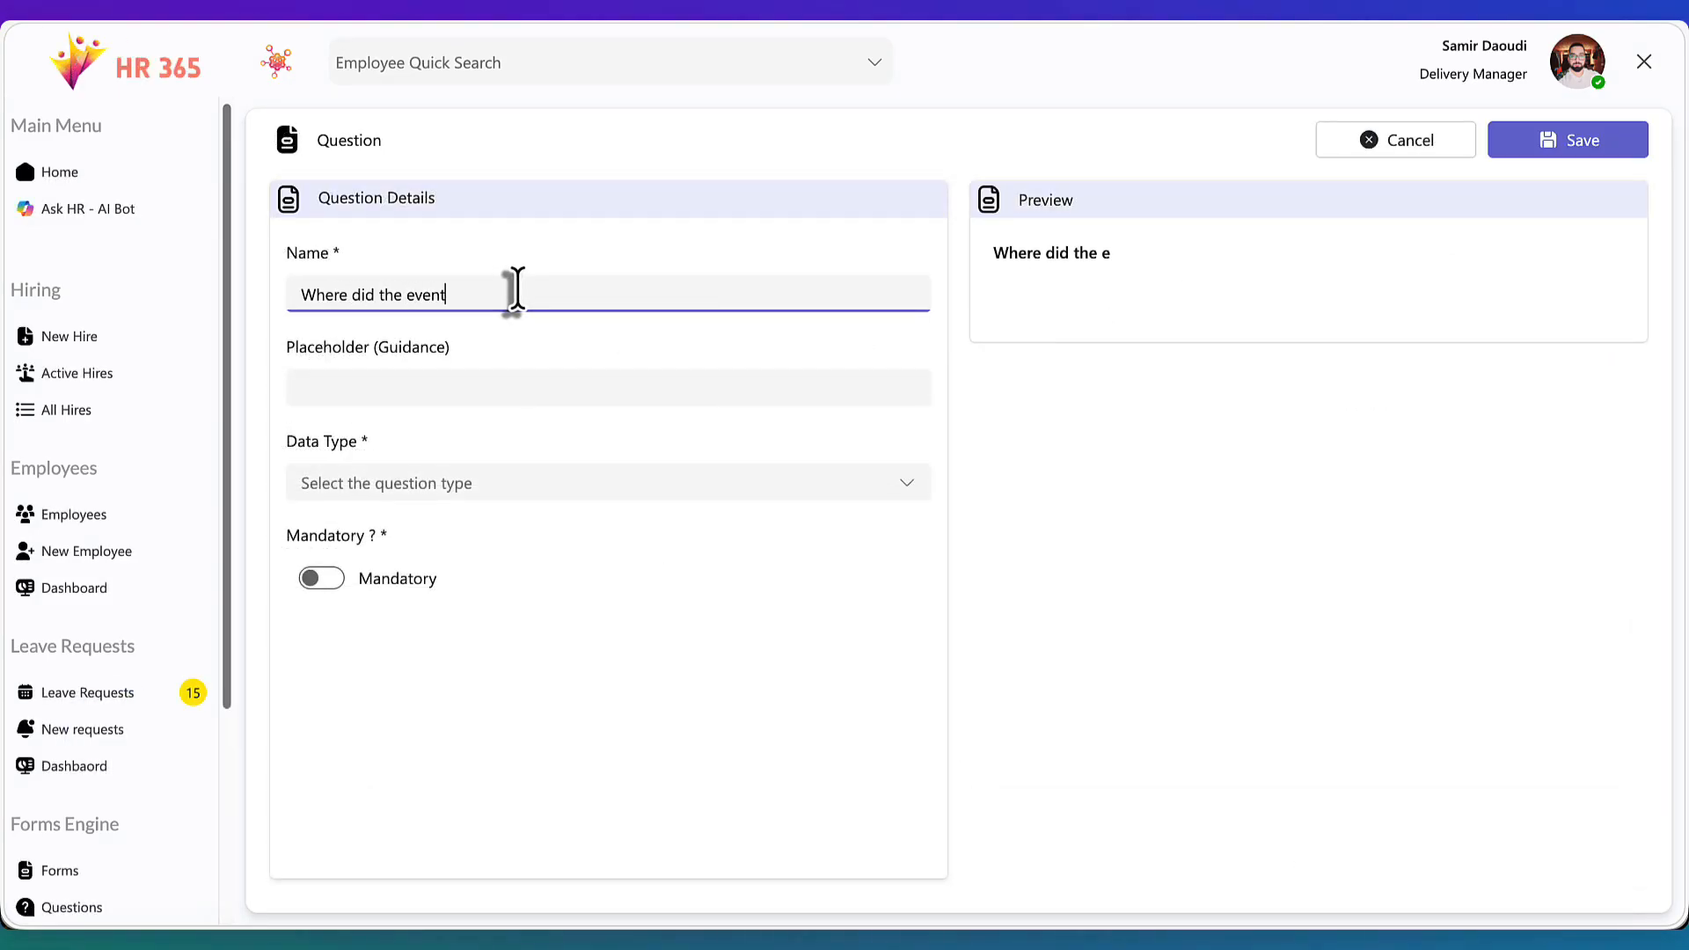
text( take place ?)
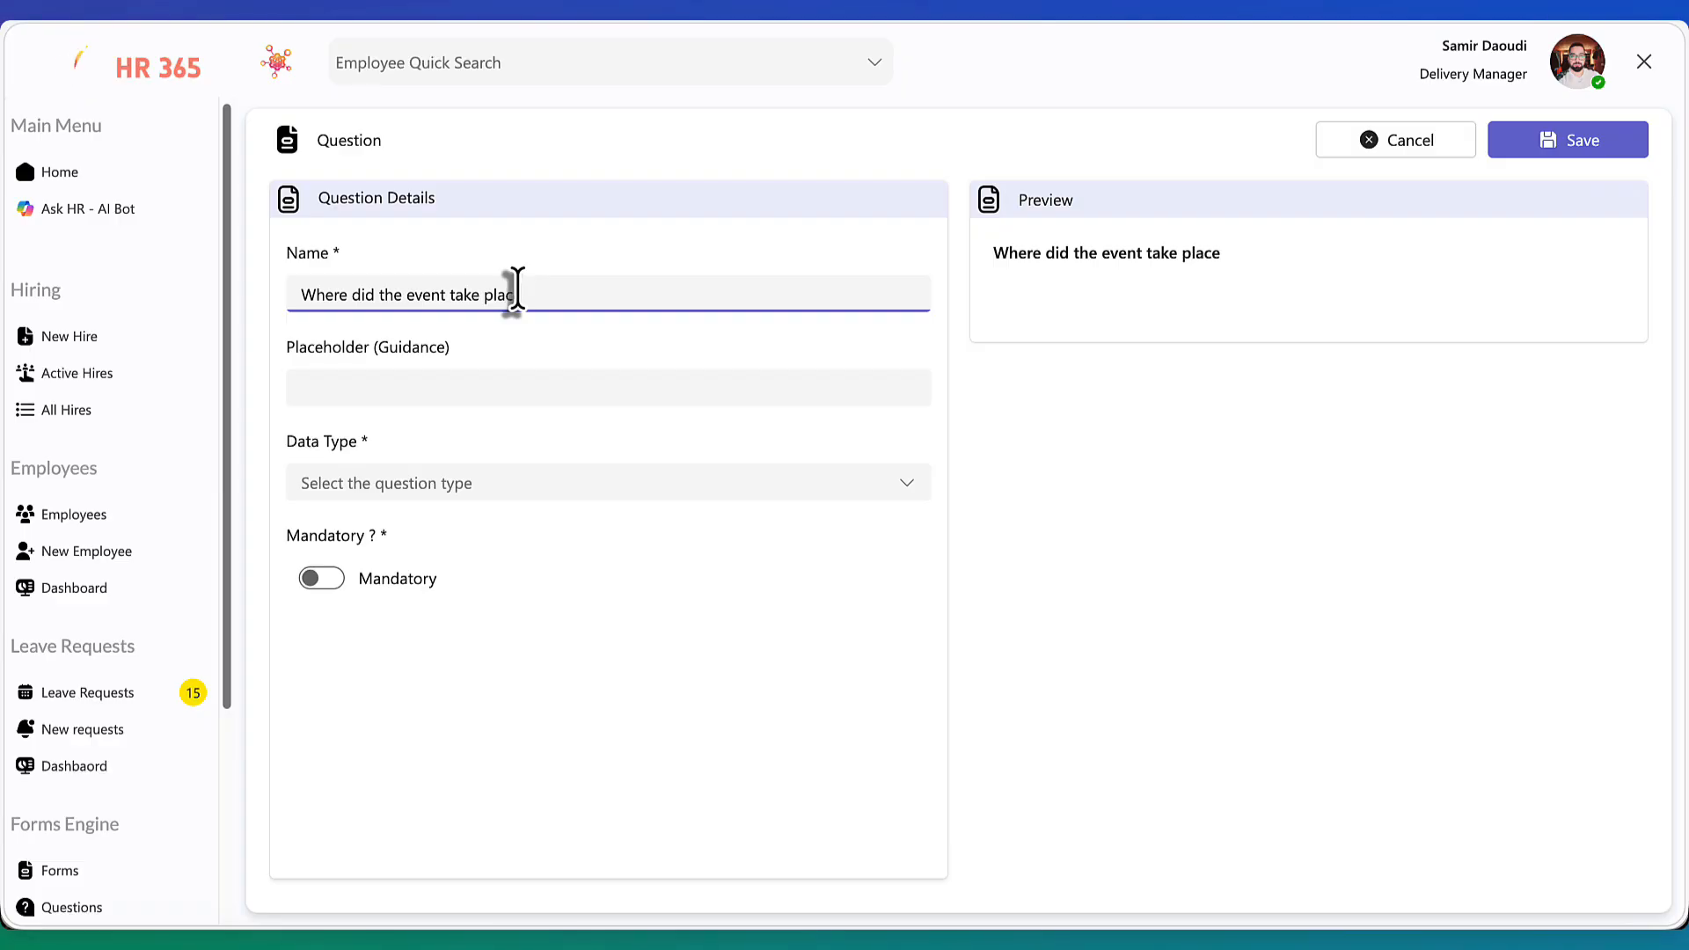
Set the question's placeholder guidance to "Select one of the locations"
click(512, 386)
text(Sele)
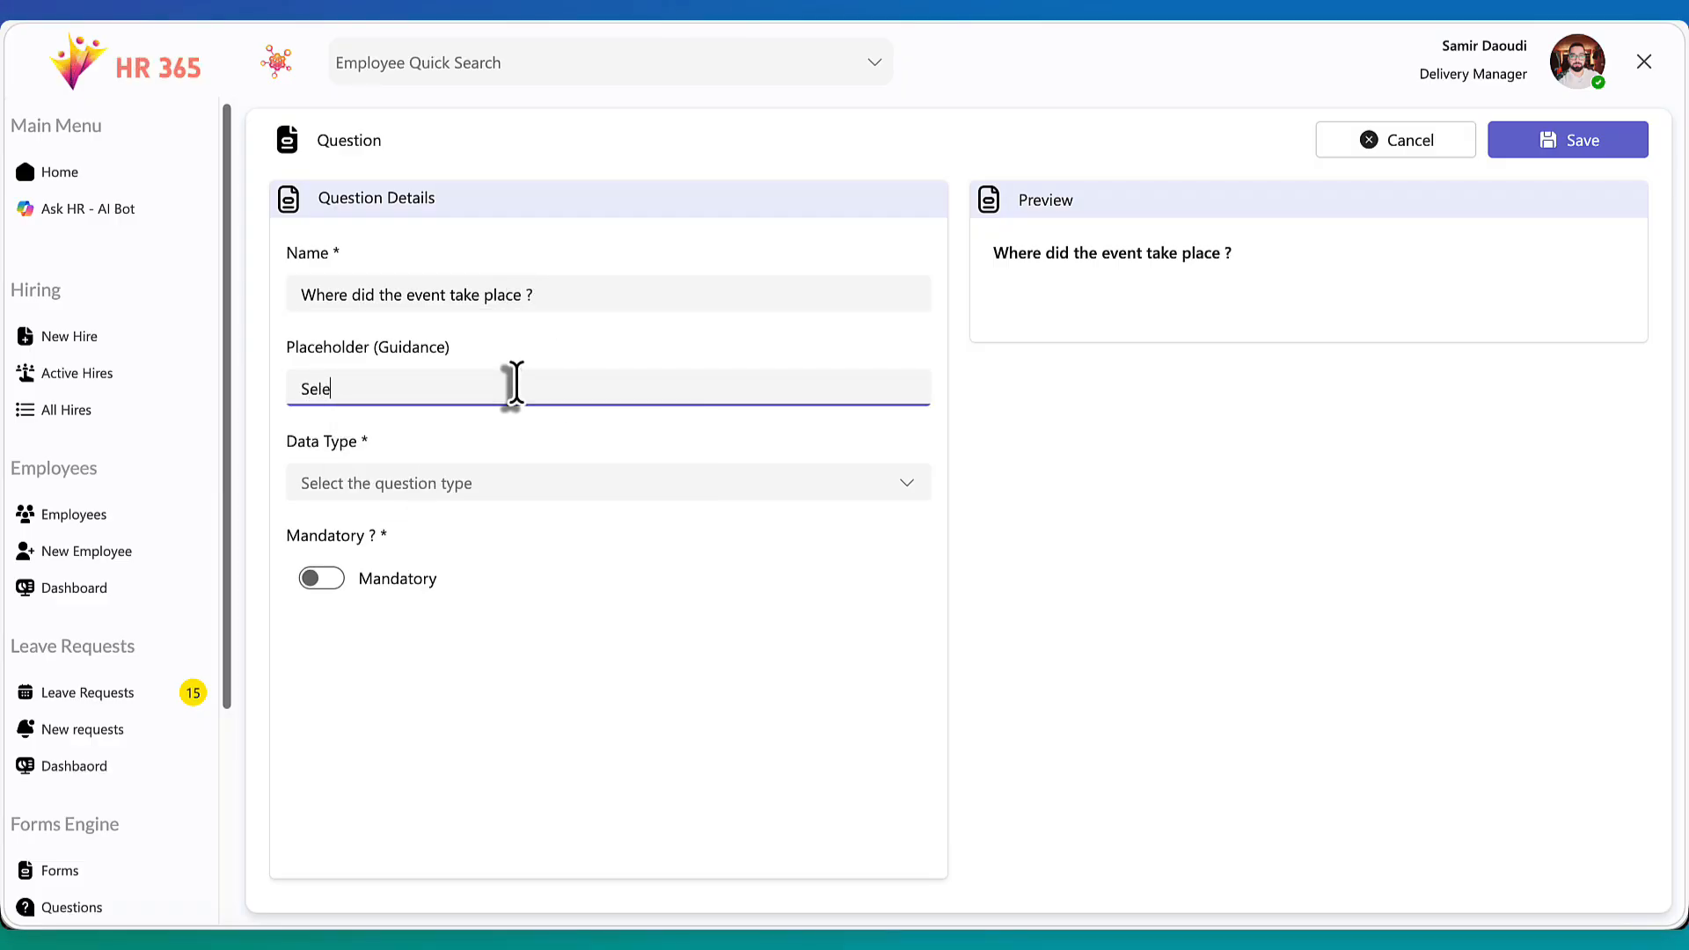
text(ct a)
key(BackSpace)
text(one of the)
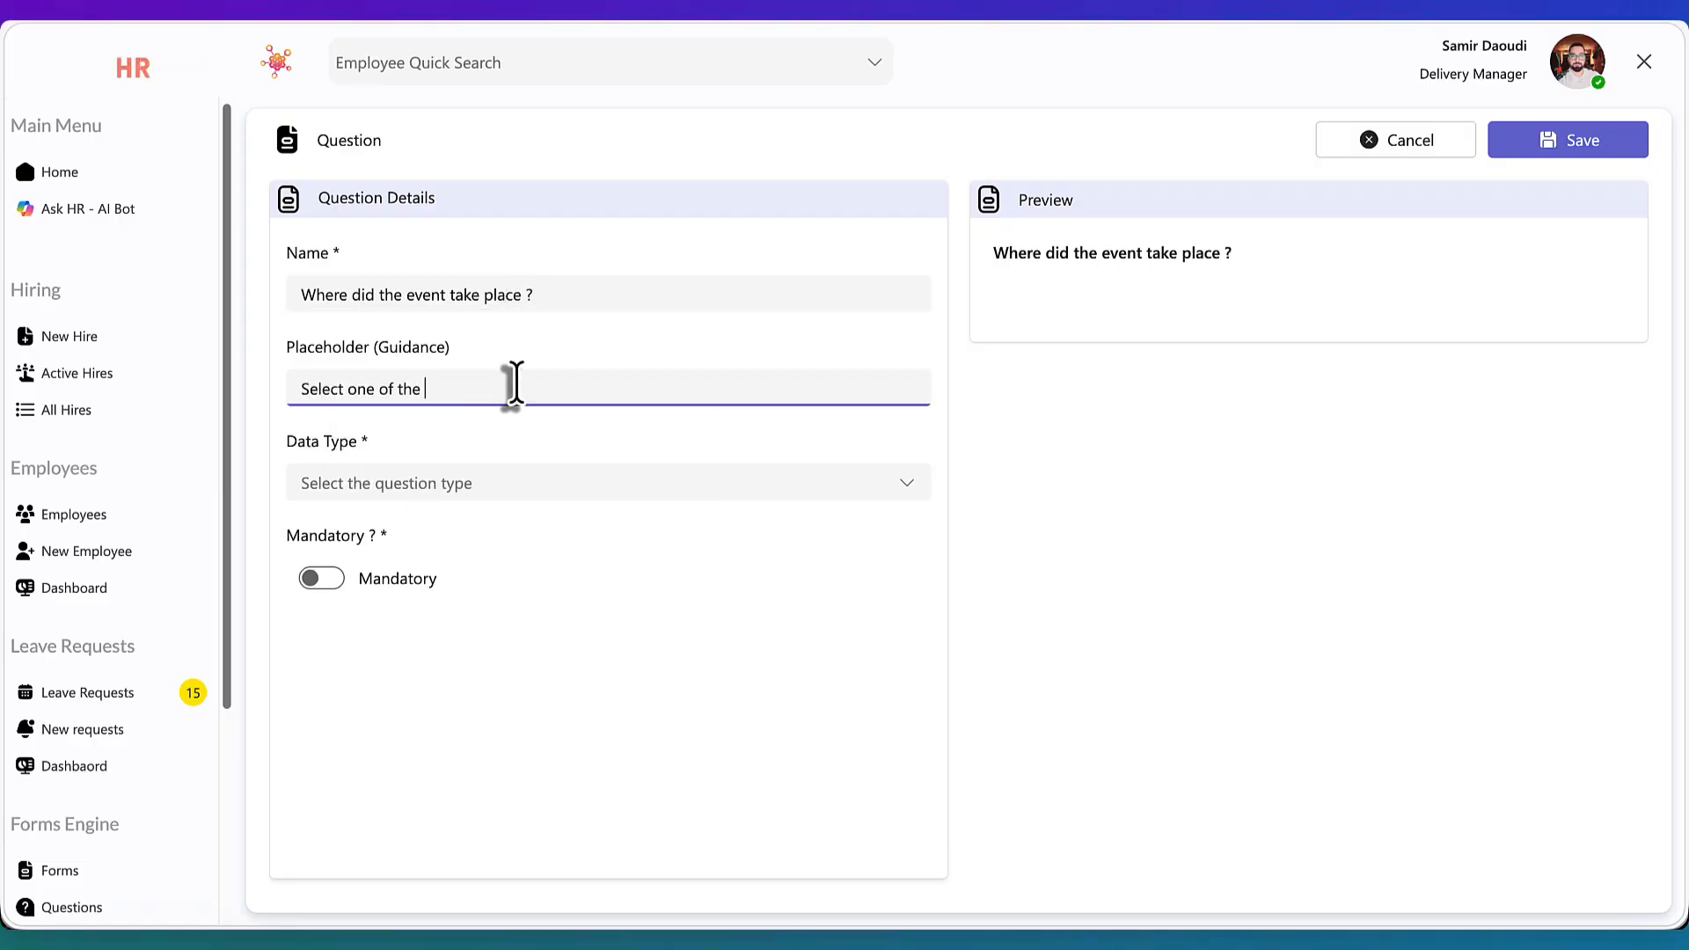
text( locat)
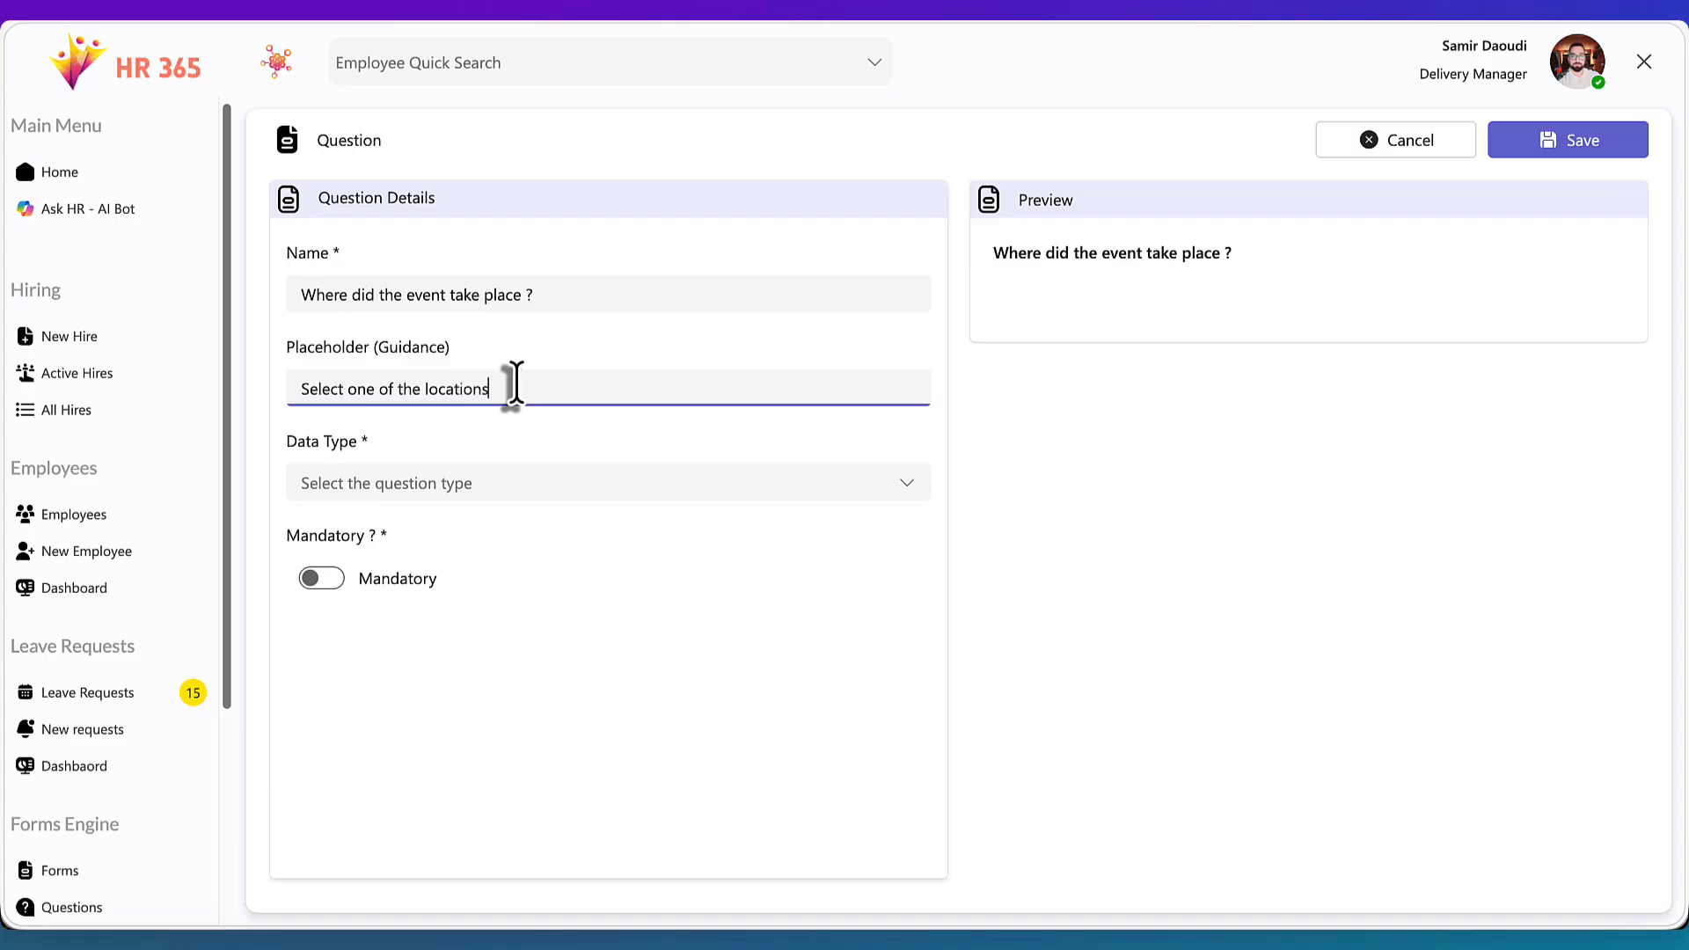
text(ions)
Choose DropDown as the question's data type
click(535, 492)
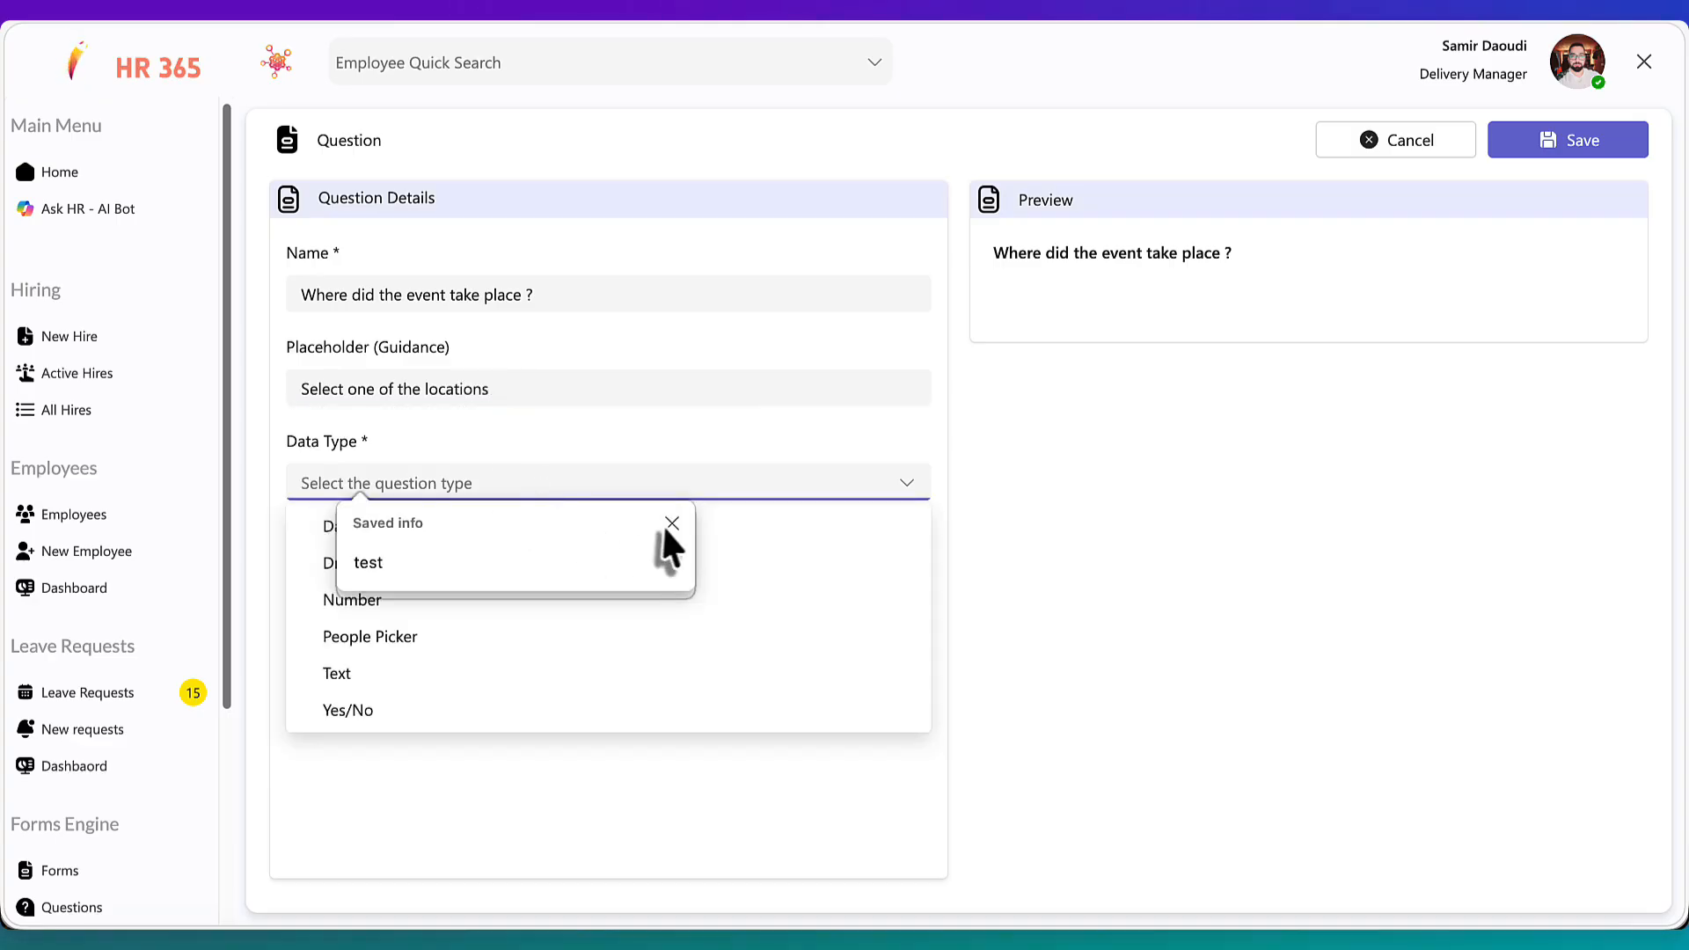
click(670, 525)
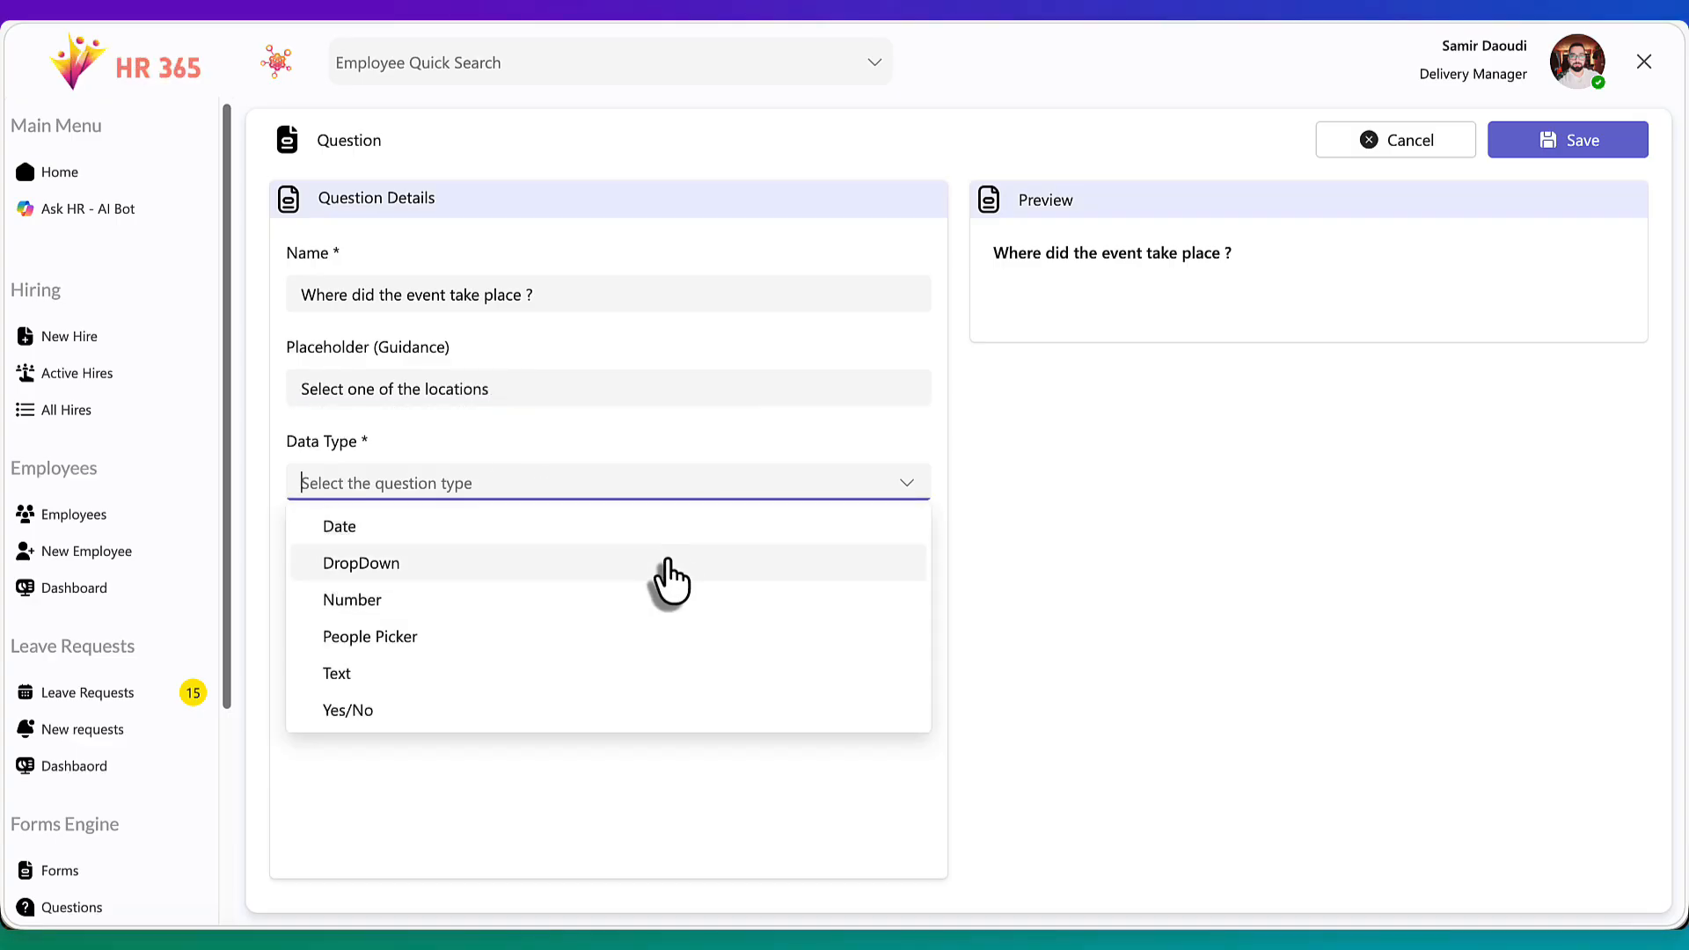
click(671, 563)
Enter the choice options Main HQ, Factory 1, Factory 2, Client Site
click(502, 573)
text(Main)
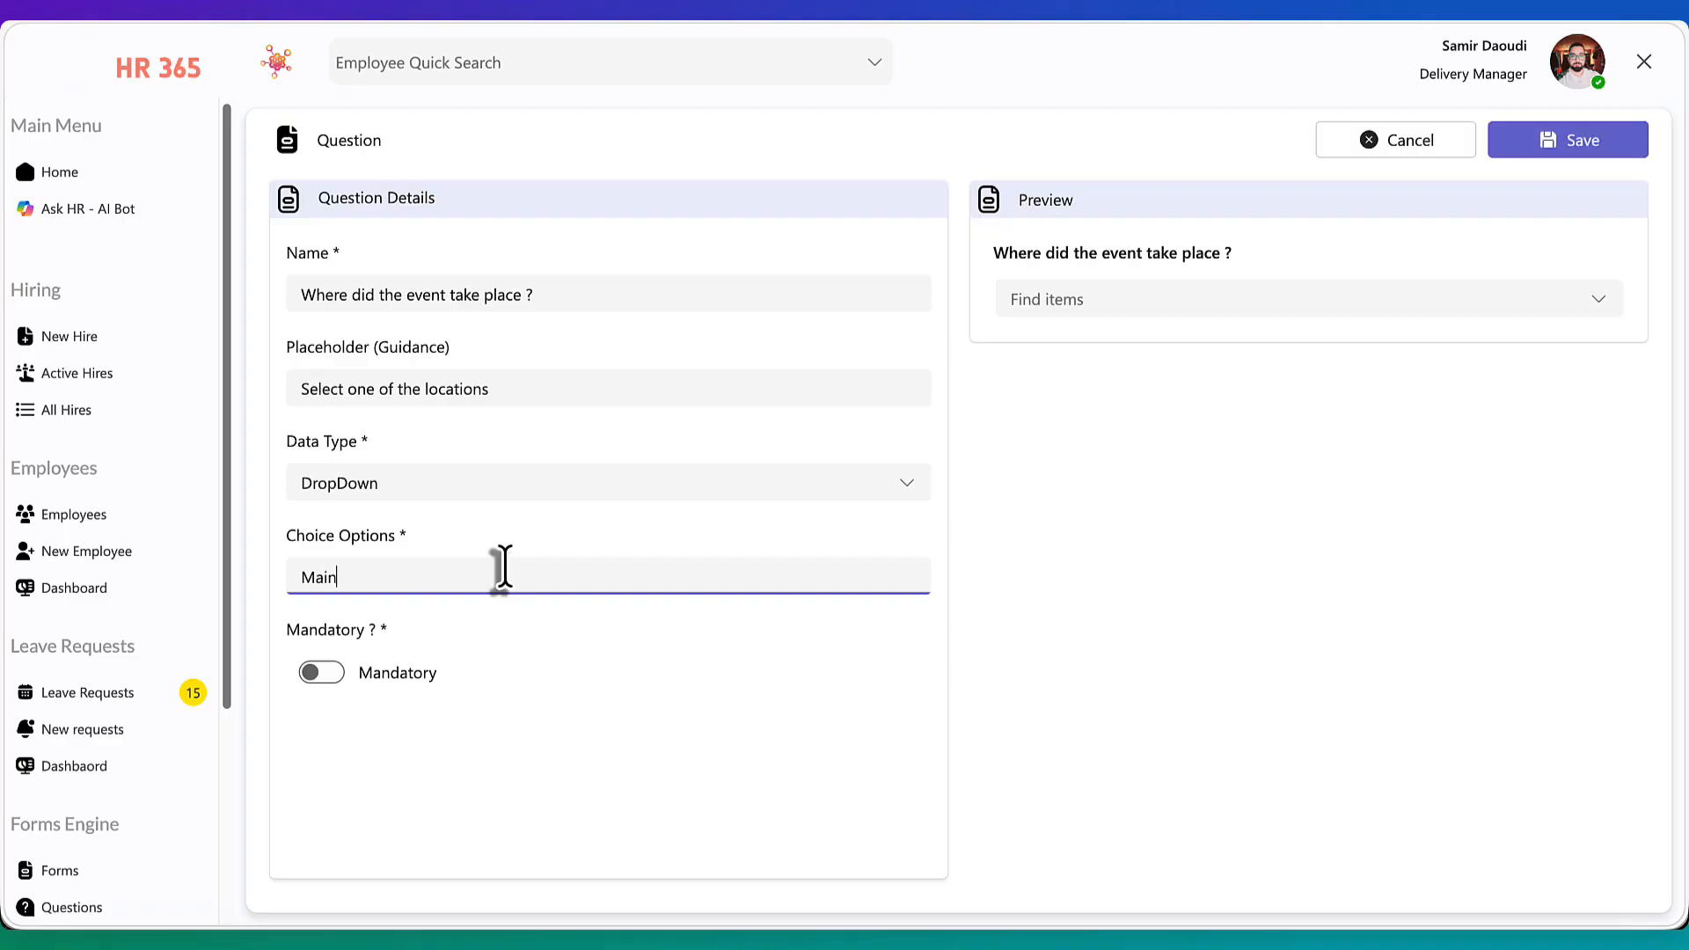
text( HQ,)
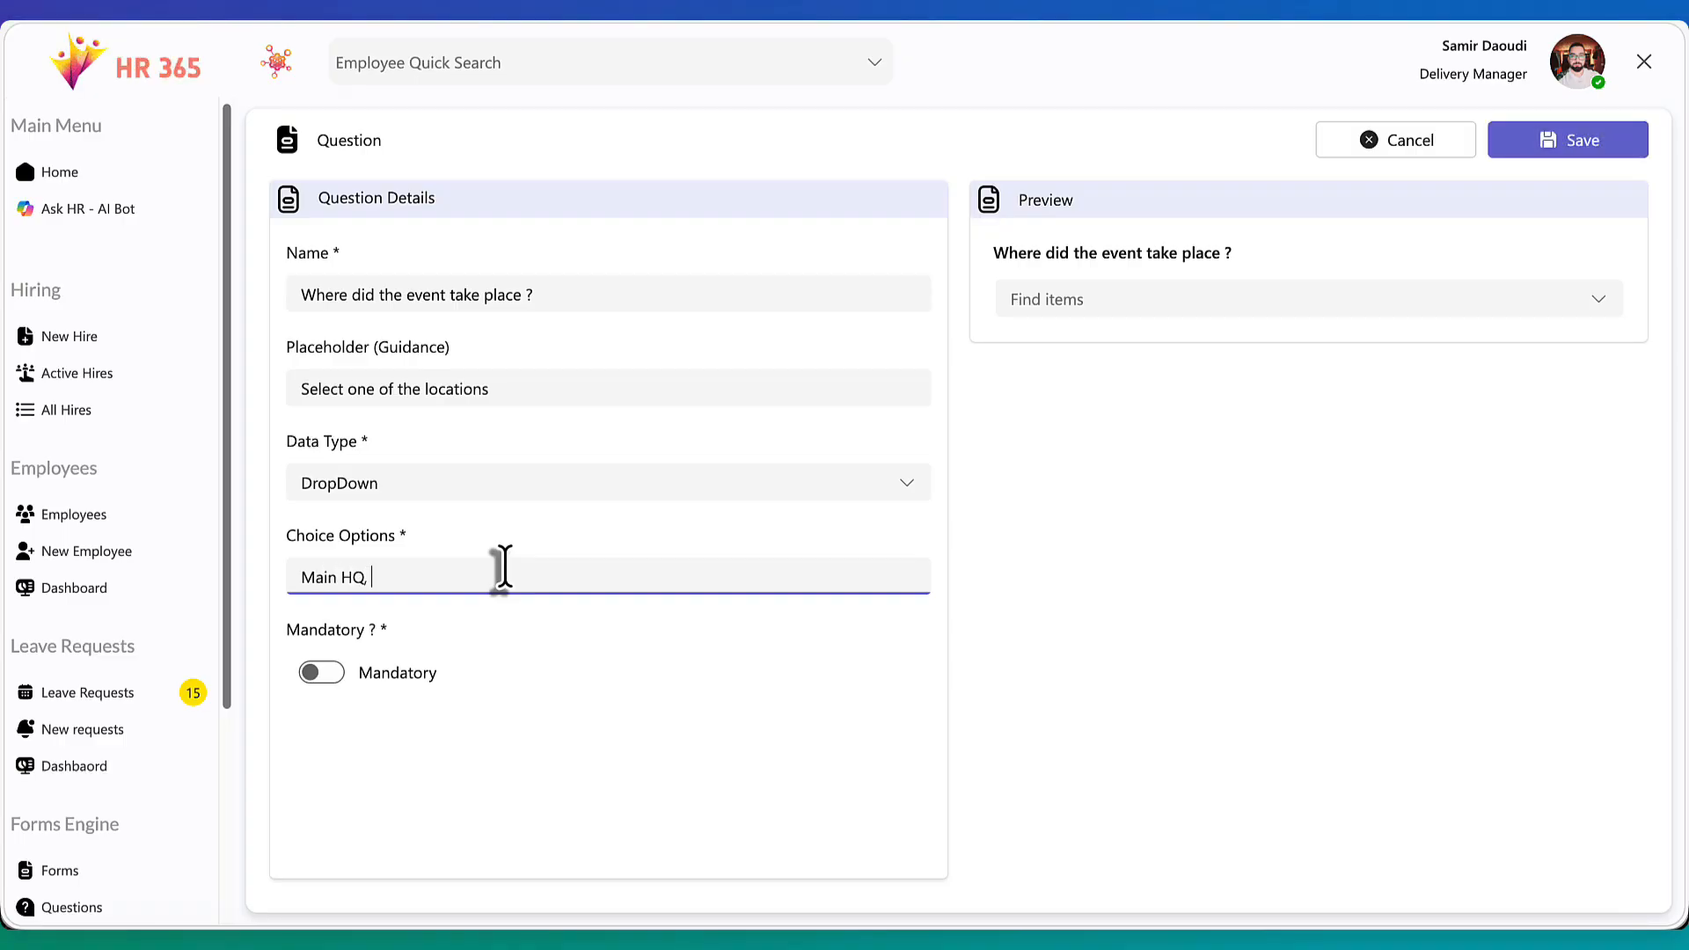
text( Factory 1, )
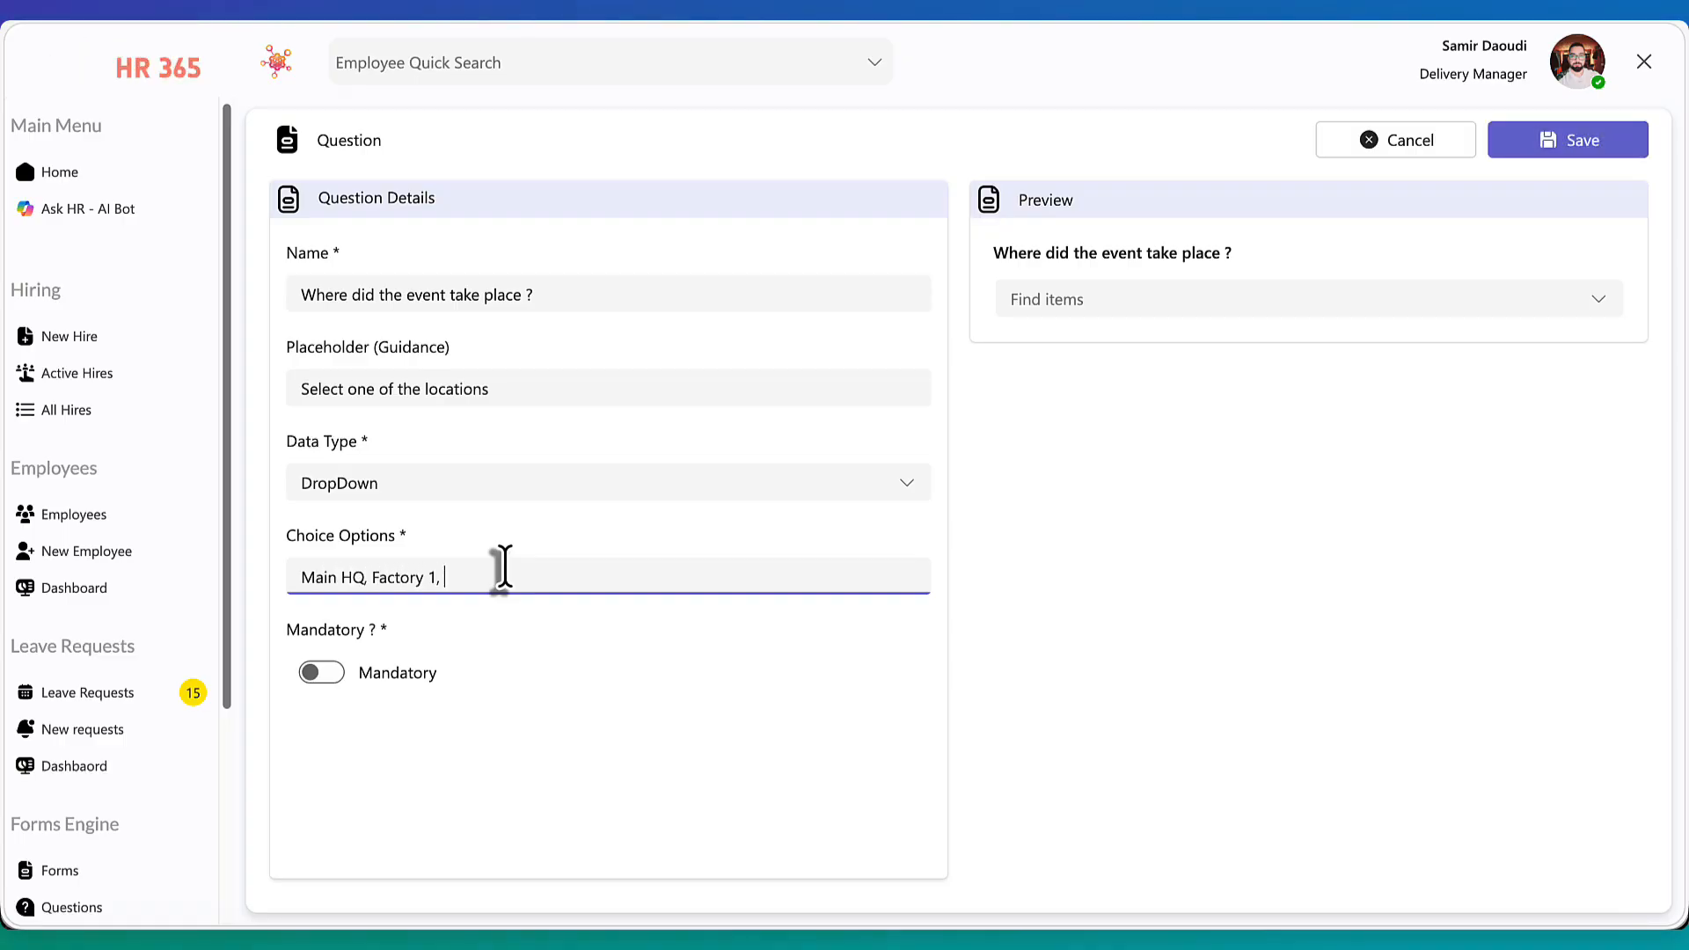
text(Facvtor)
key(BackSpace)
key(BackSpace)
key(BackSpace)
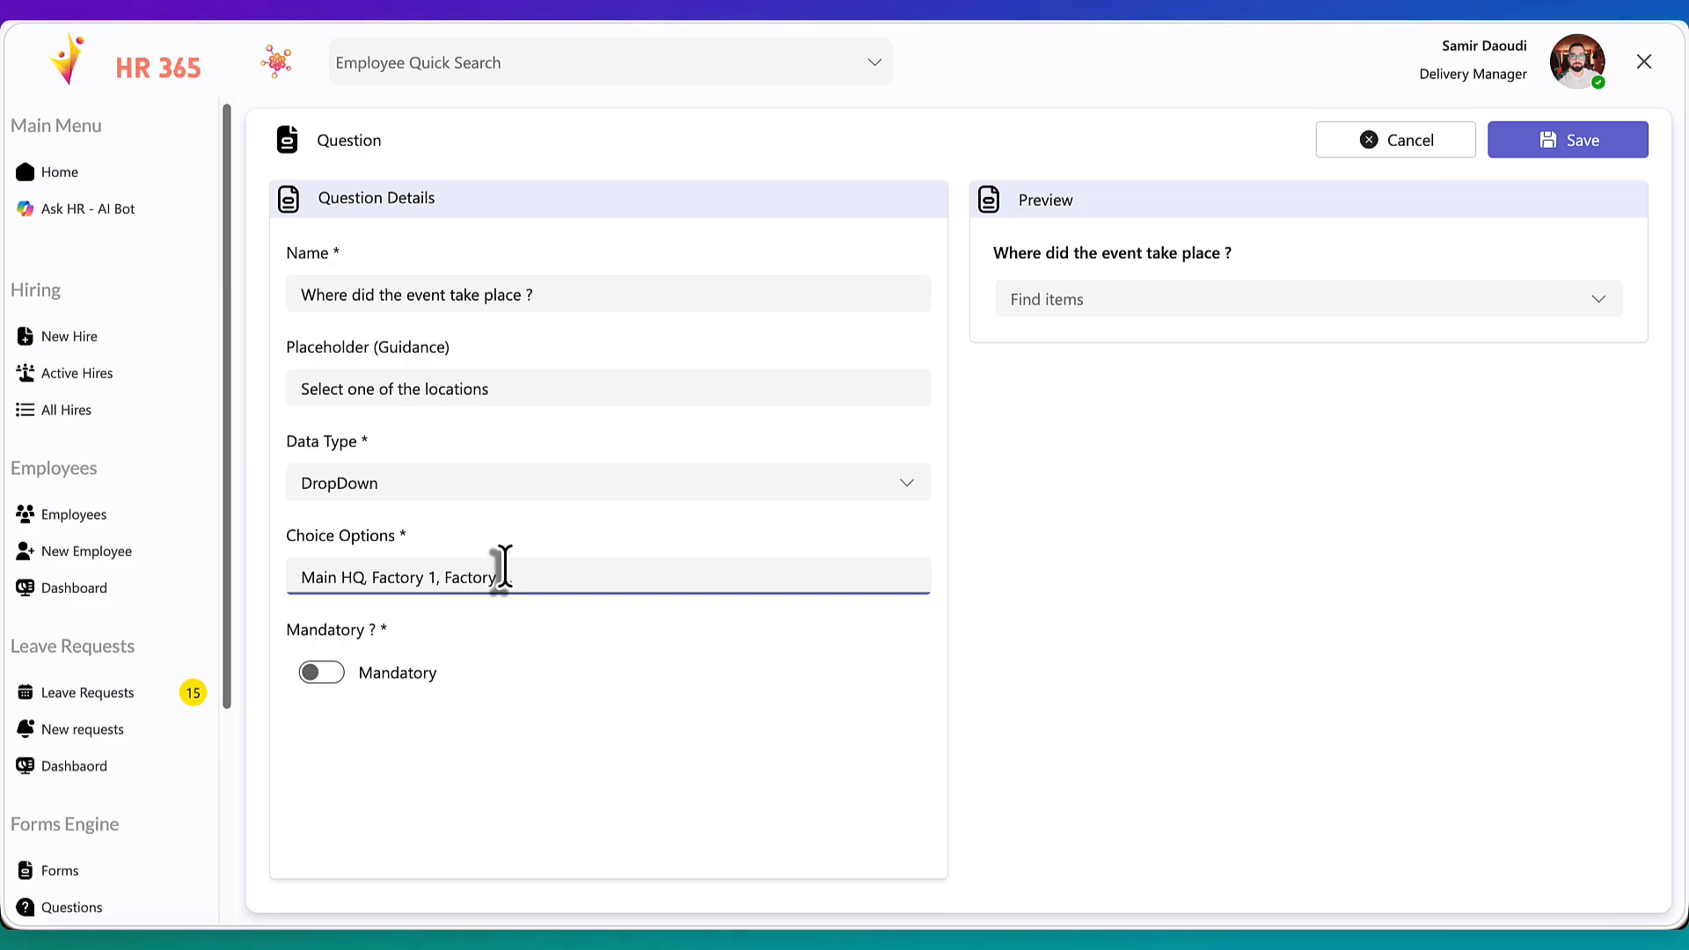
text(2, Client Site)
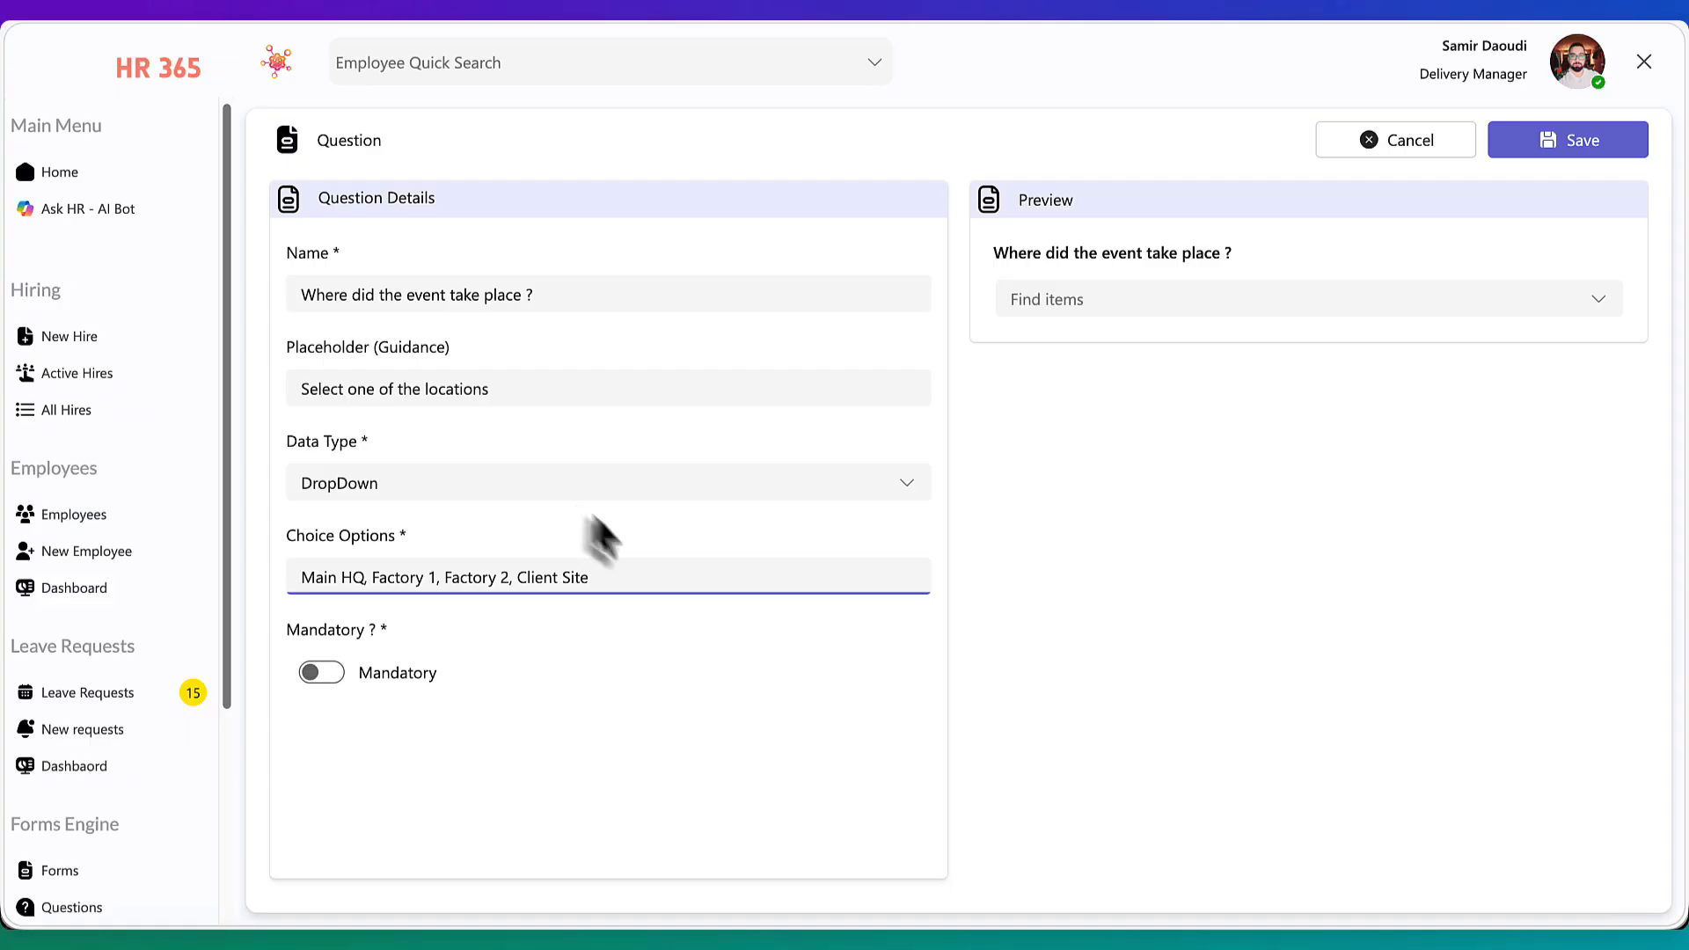
Make the question mandatory, check its dropdown in the preview, and save it
click(331, 679)
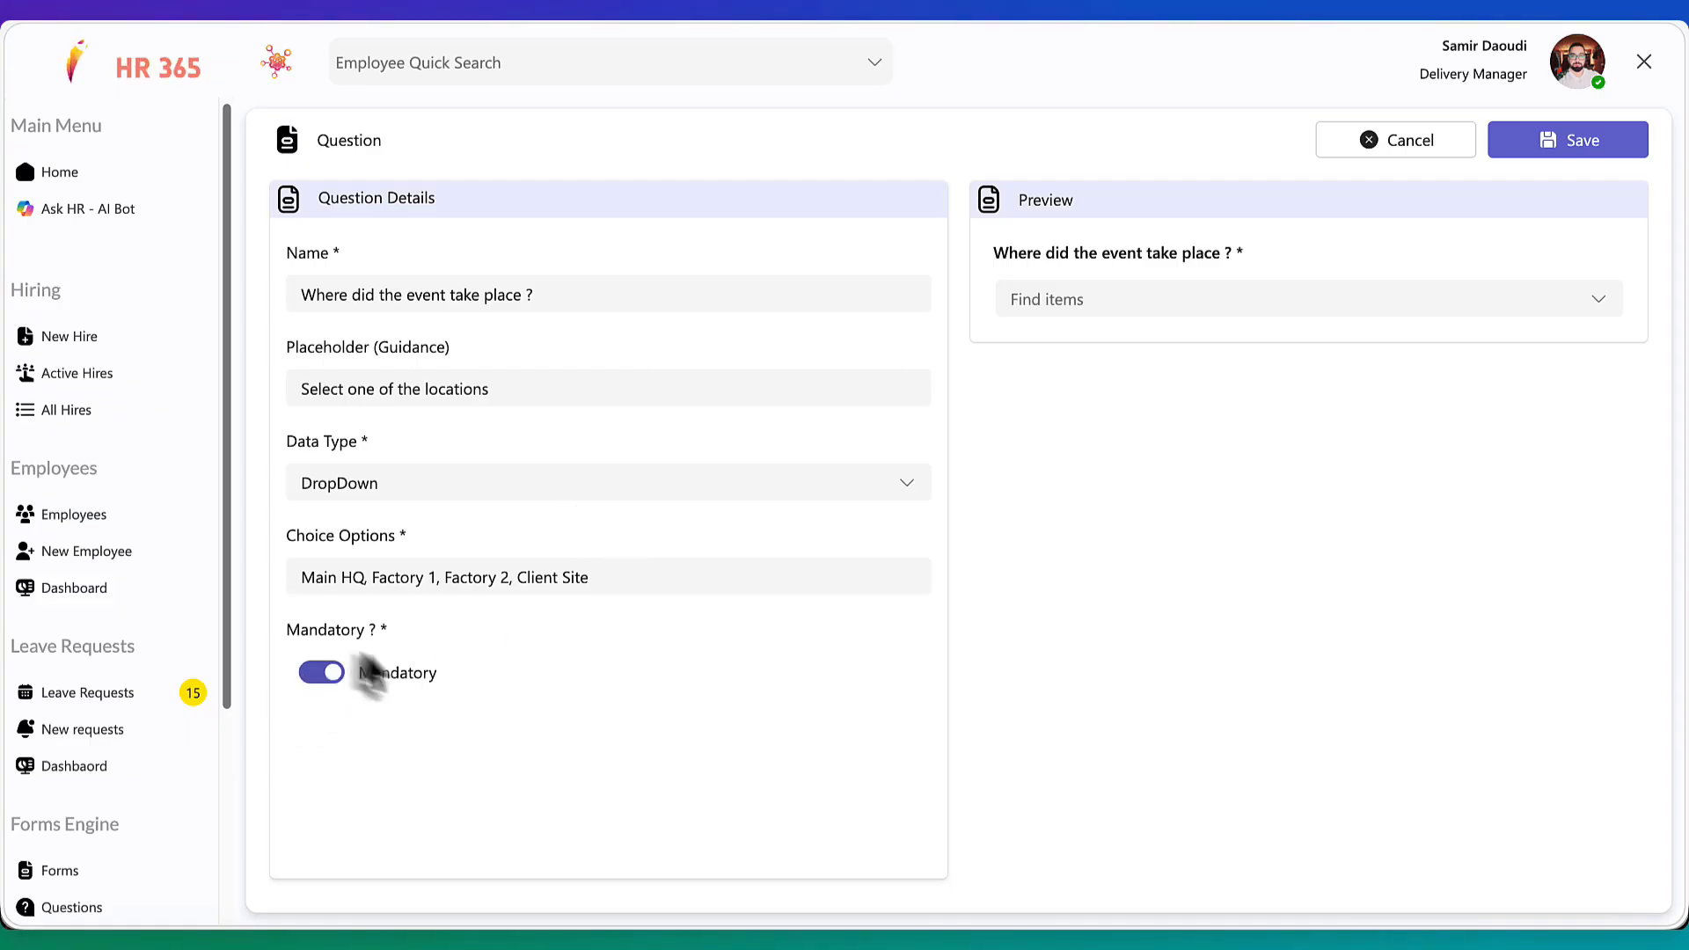
click(1335, 303)
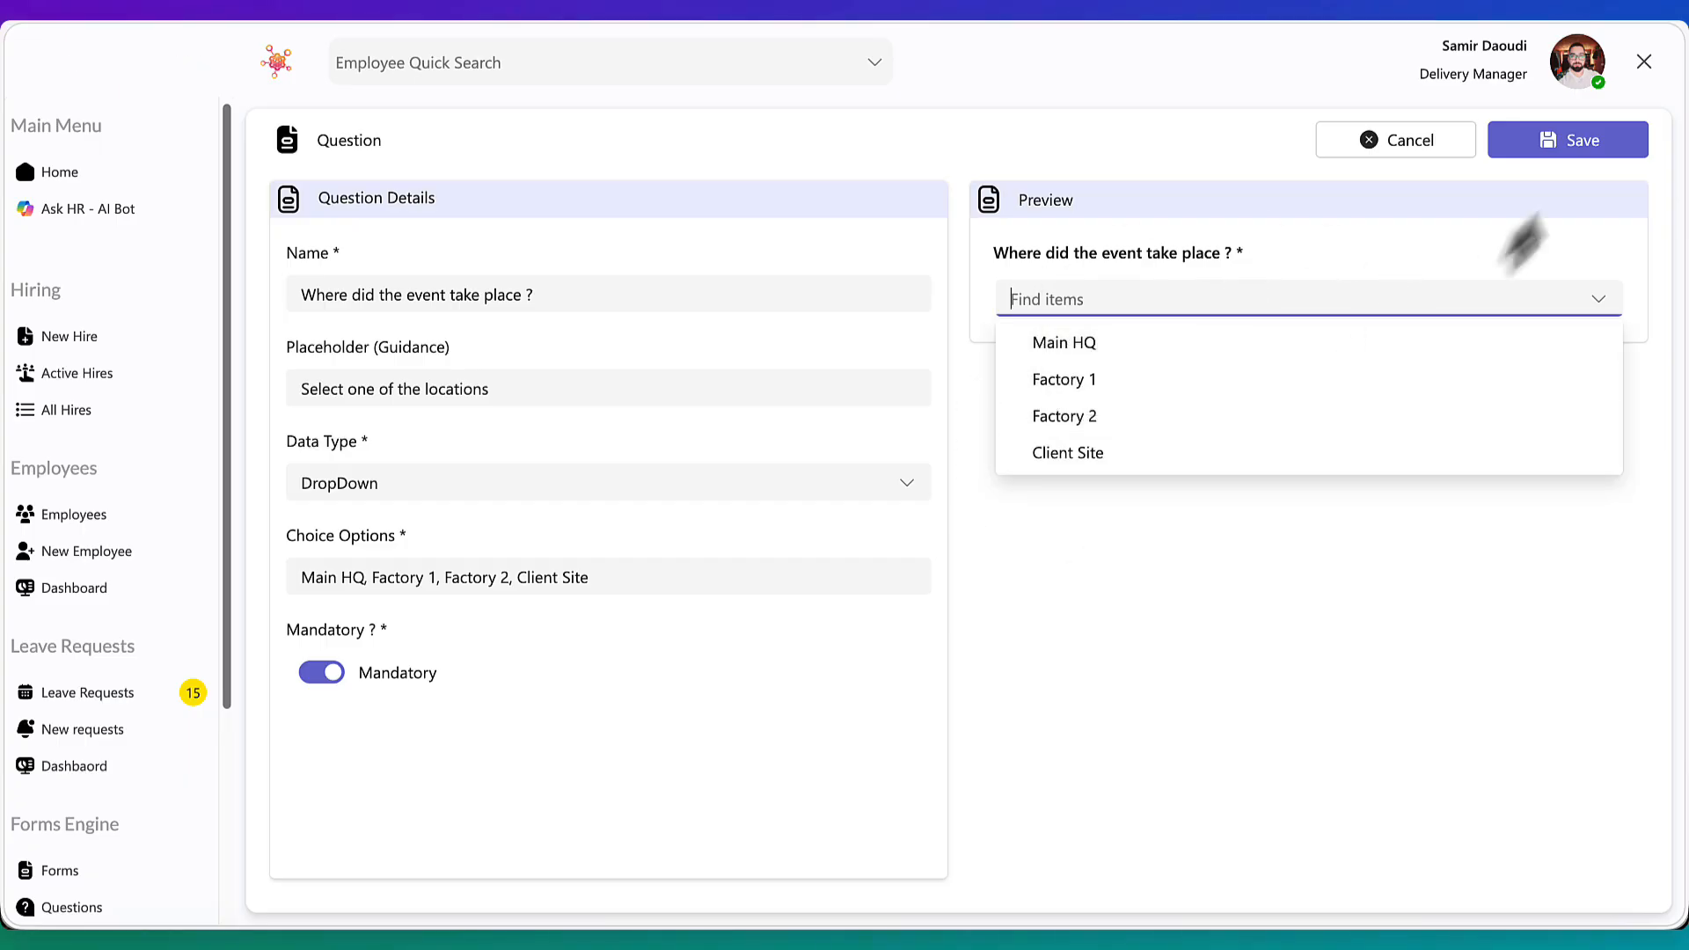
click(1565, 148)
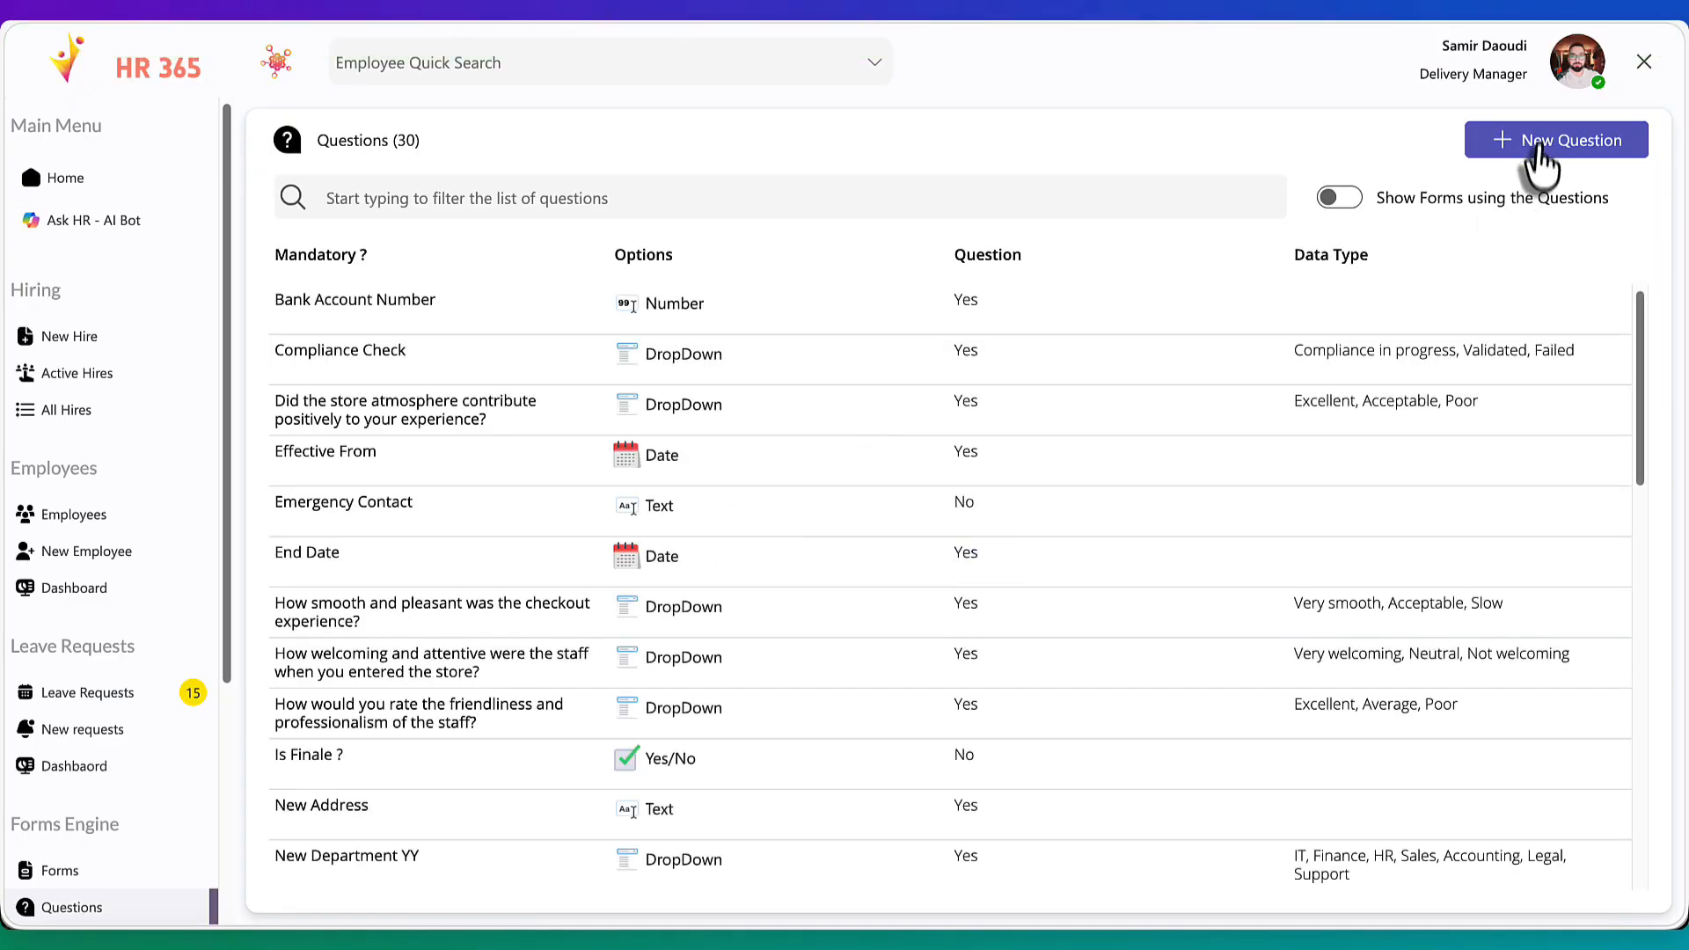
Start a new question named Complaint Date and clear its placeholder guidance
click(1530, 148)
triple_click(649, 280)
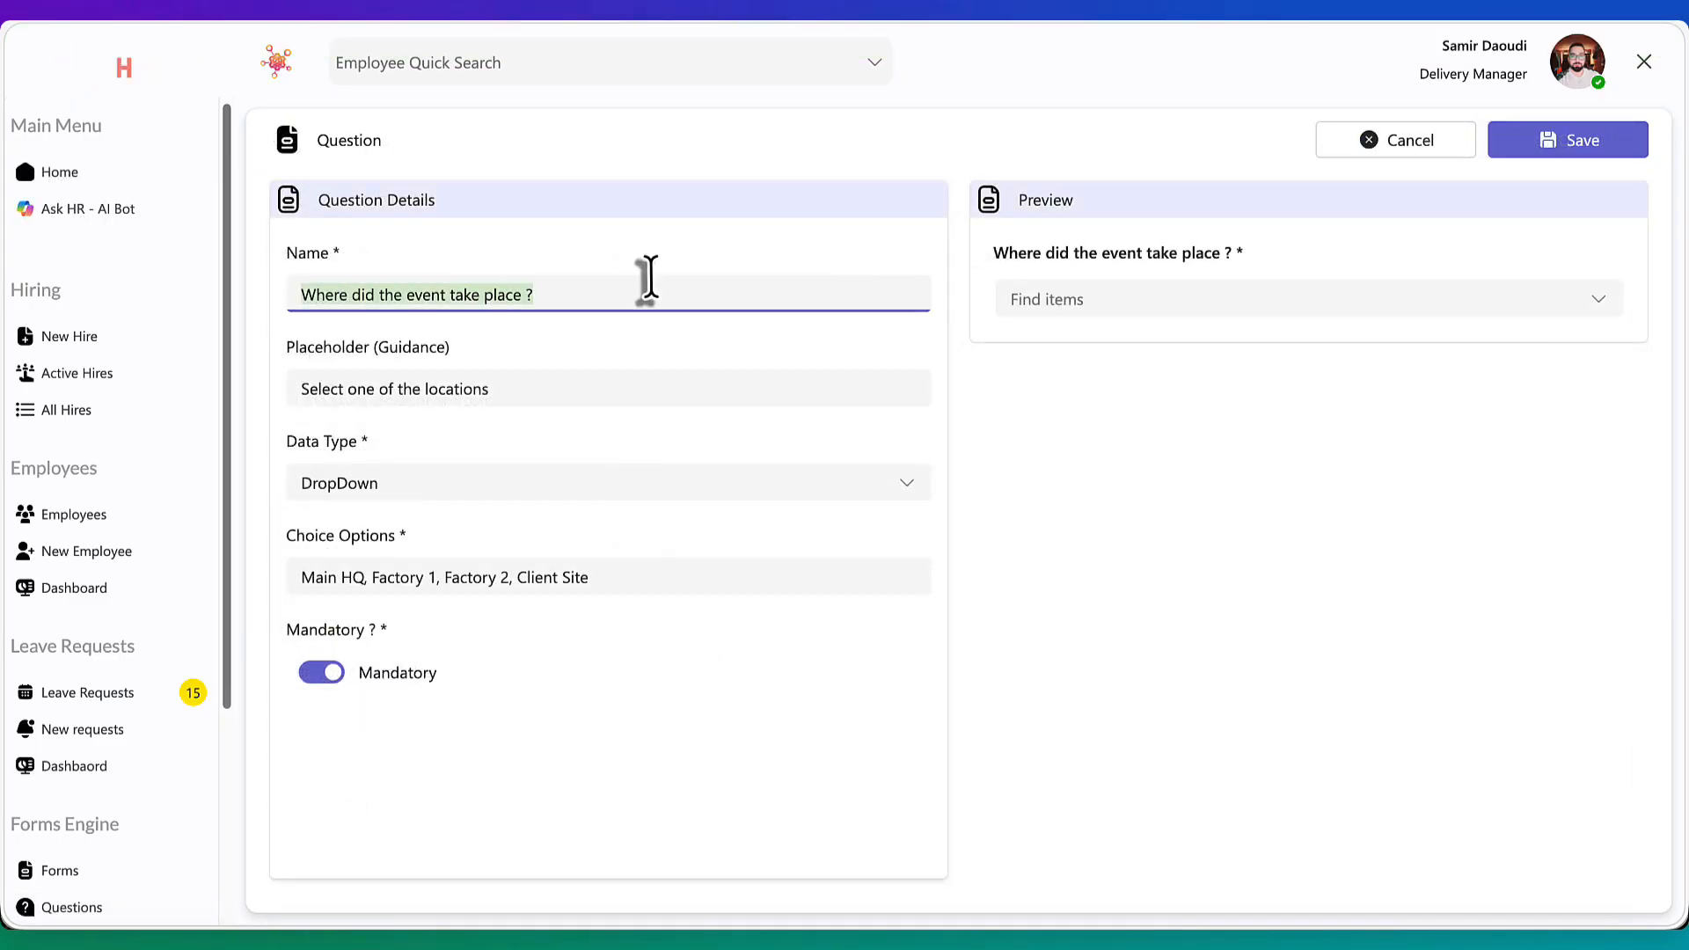
text(Complaint Date)
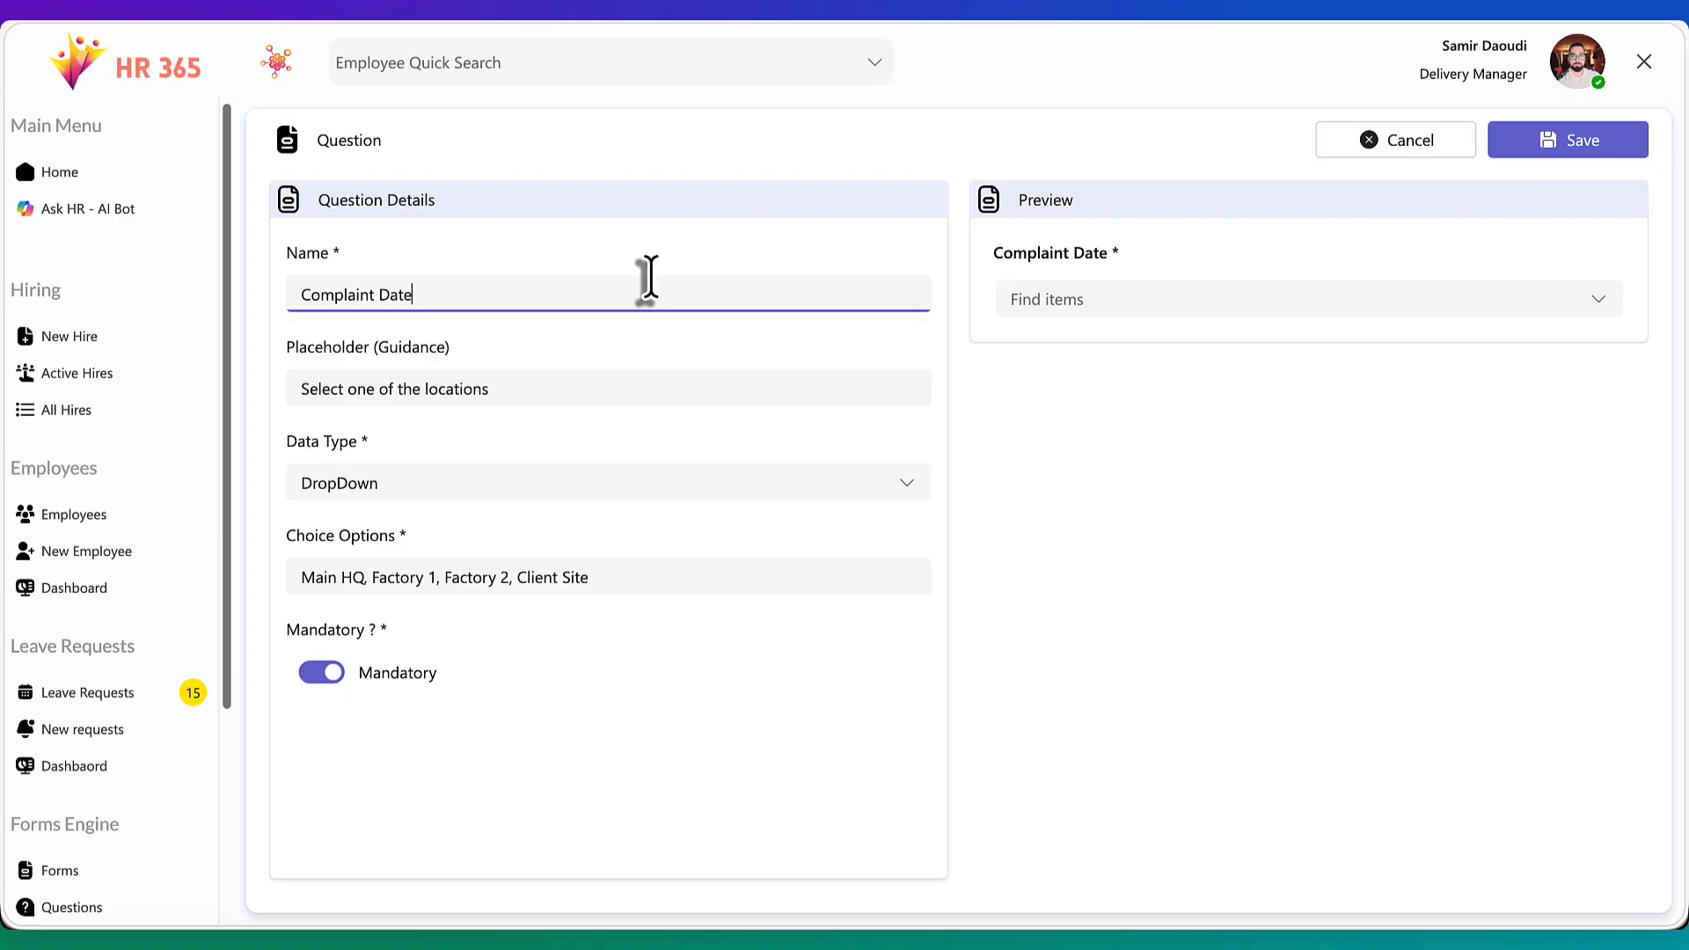
triple_click(494, 388)
key(BackSpace)
Set the Complaint Date question's data type to Date and save it
click(453, 483)
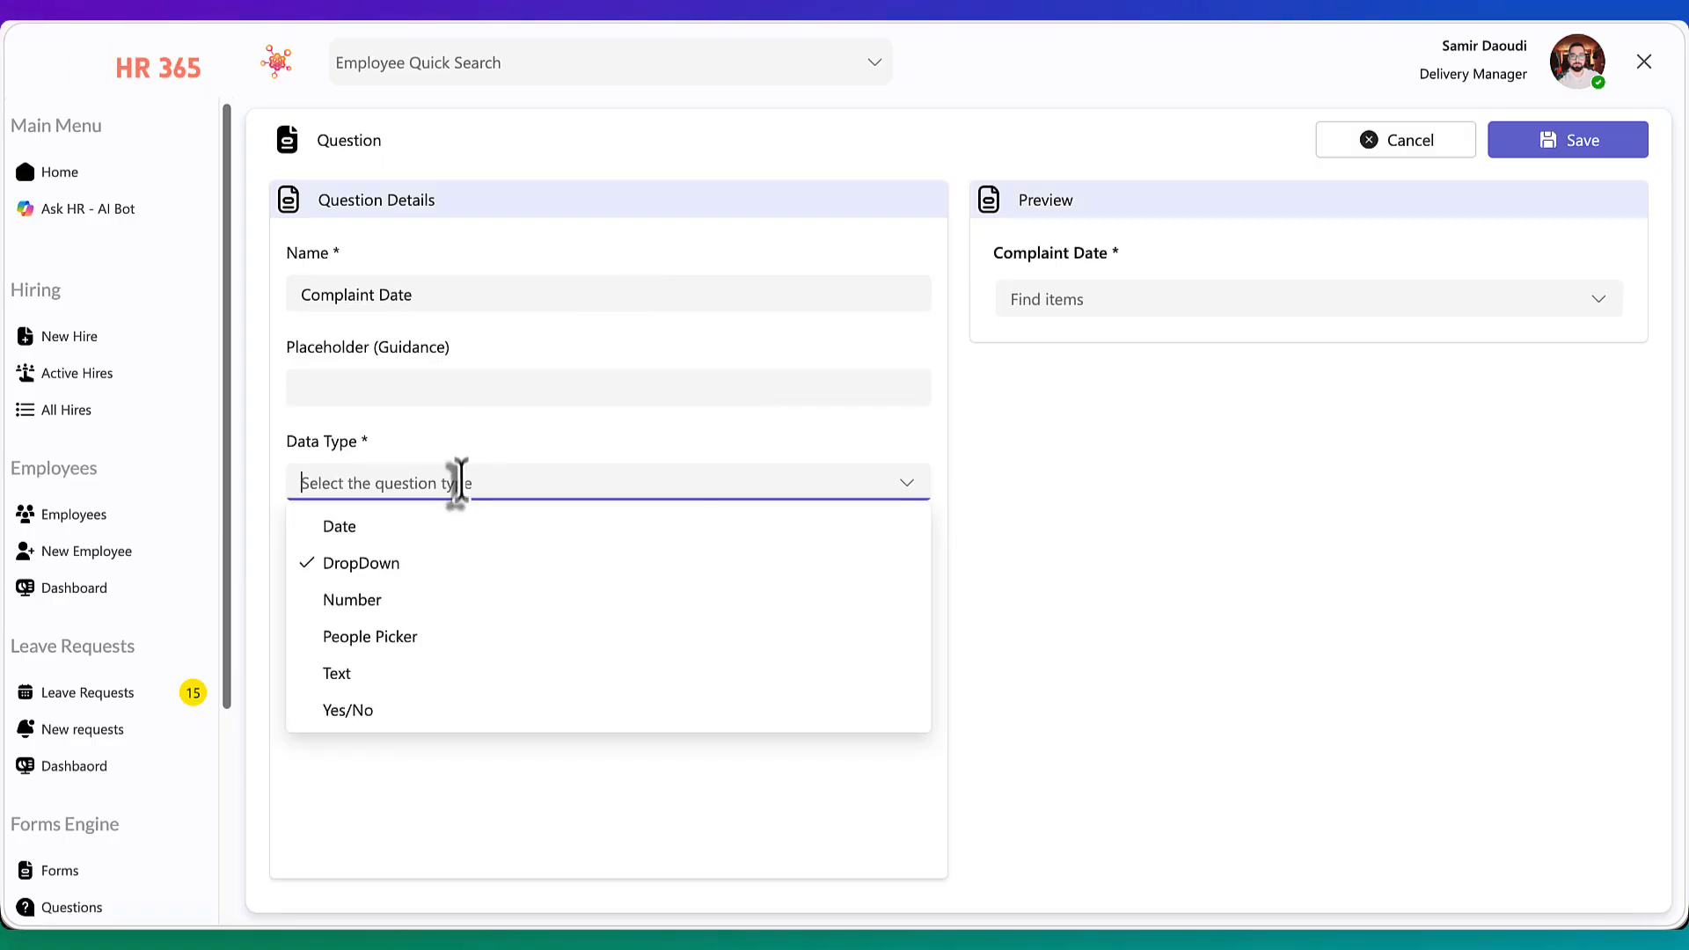
click(456, 531)
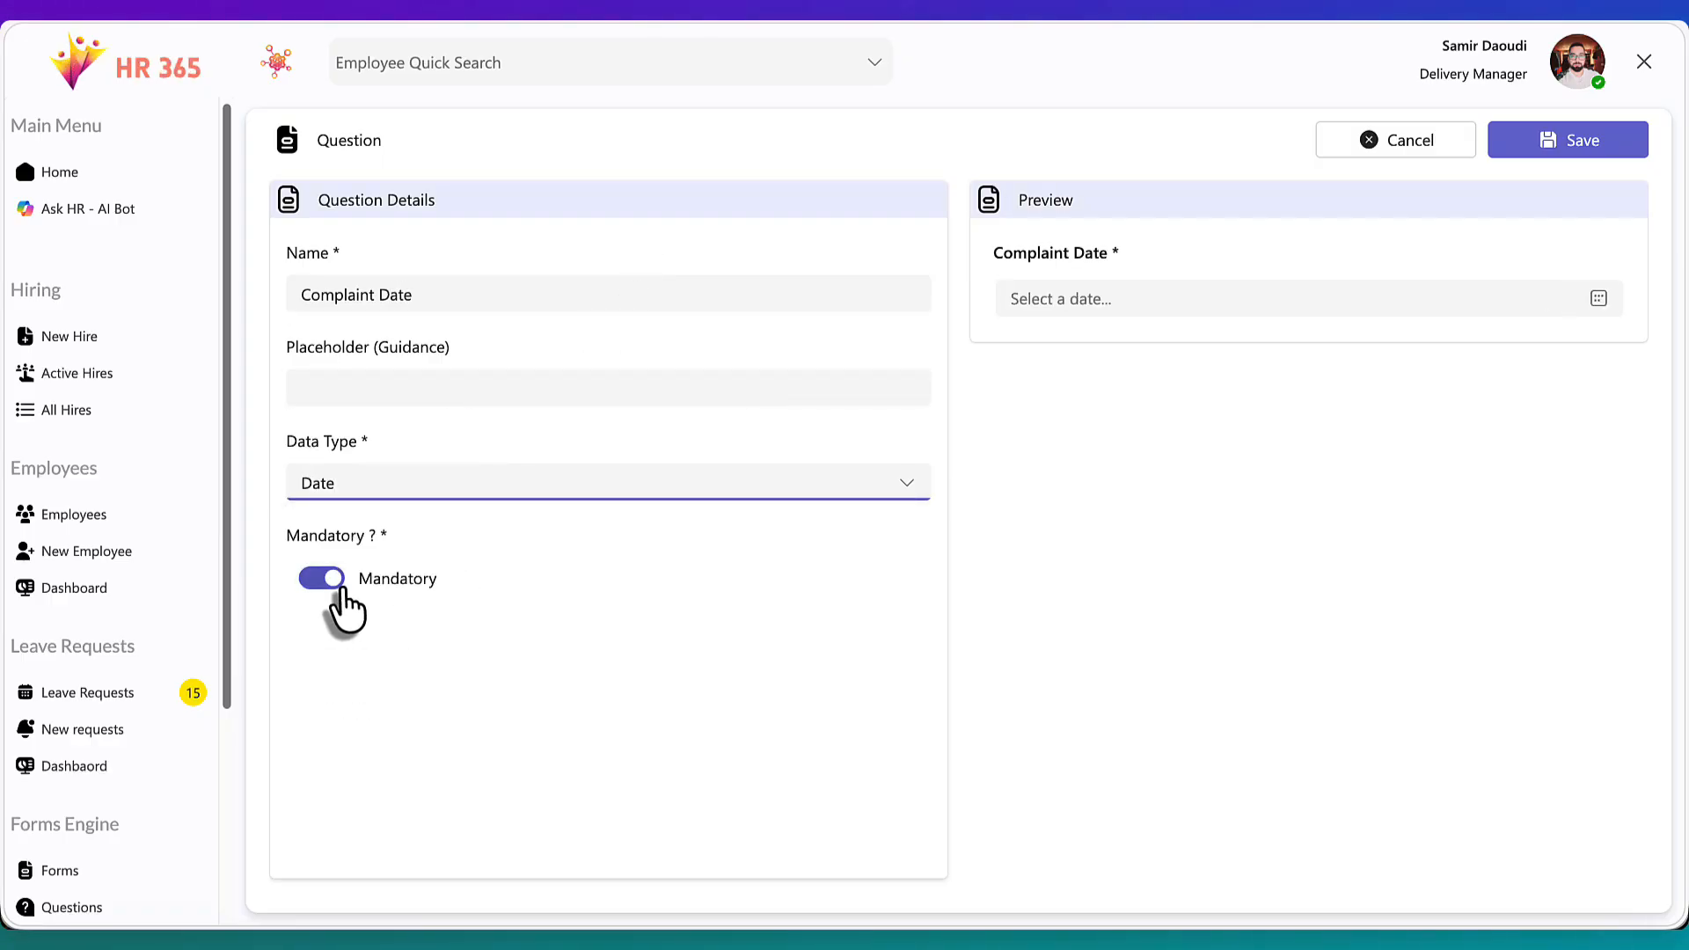
click(1548, 148)
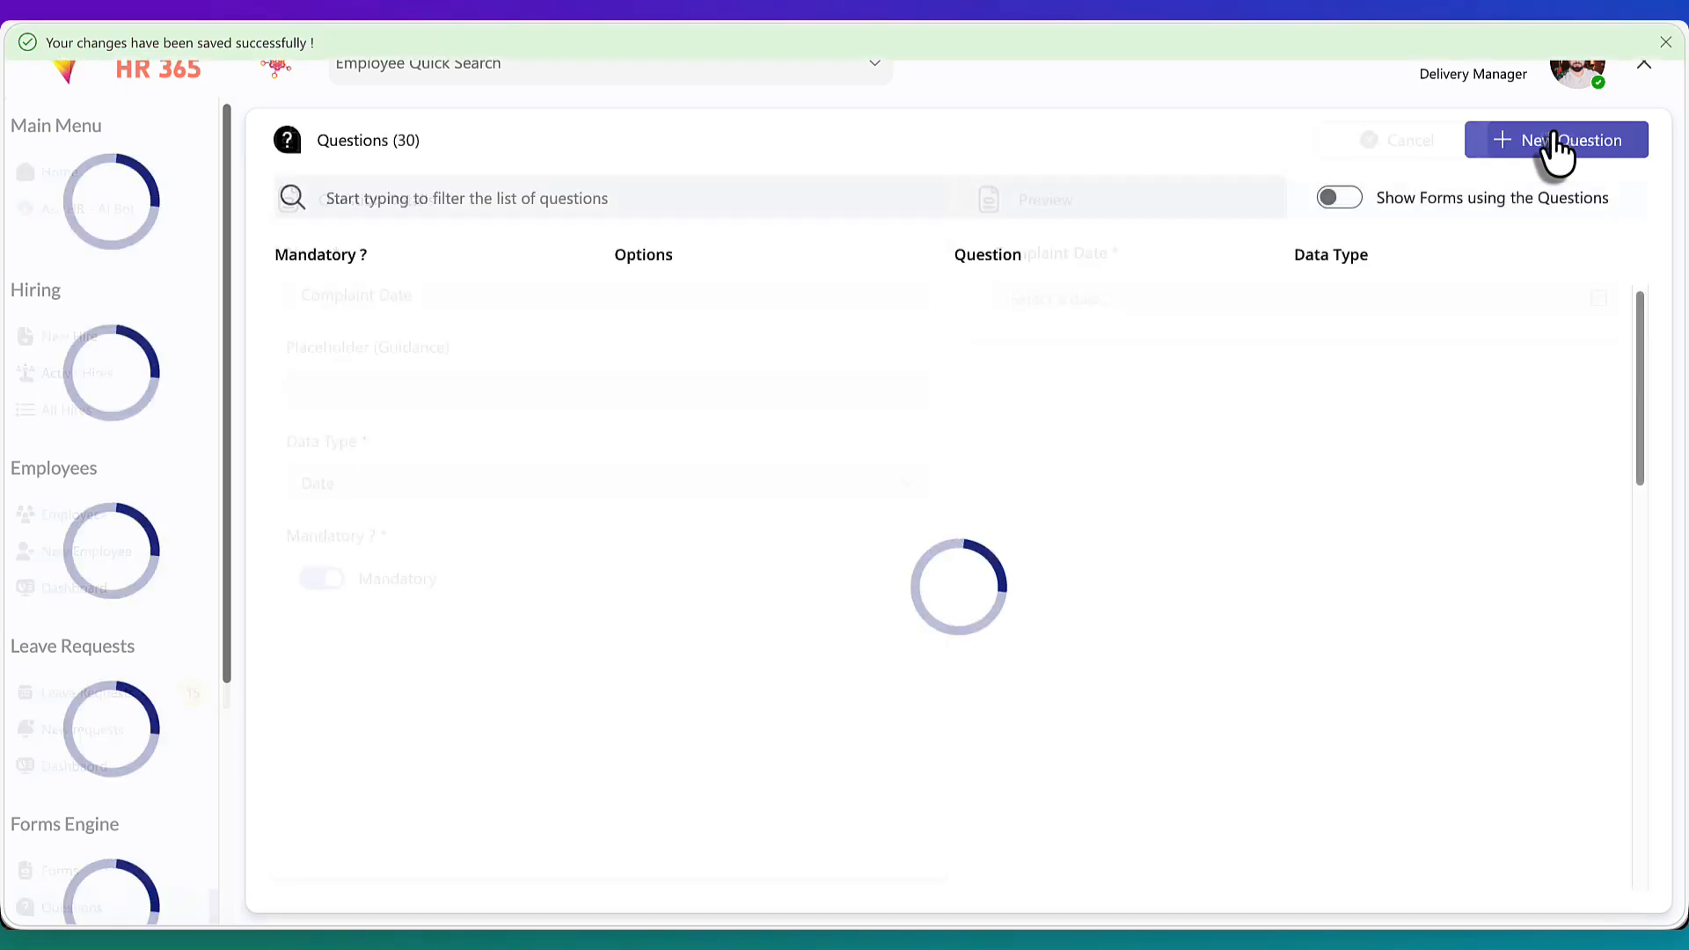
Start another new question and name it Complaint Details
click(1559, 150)
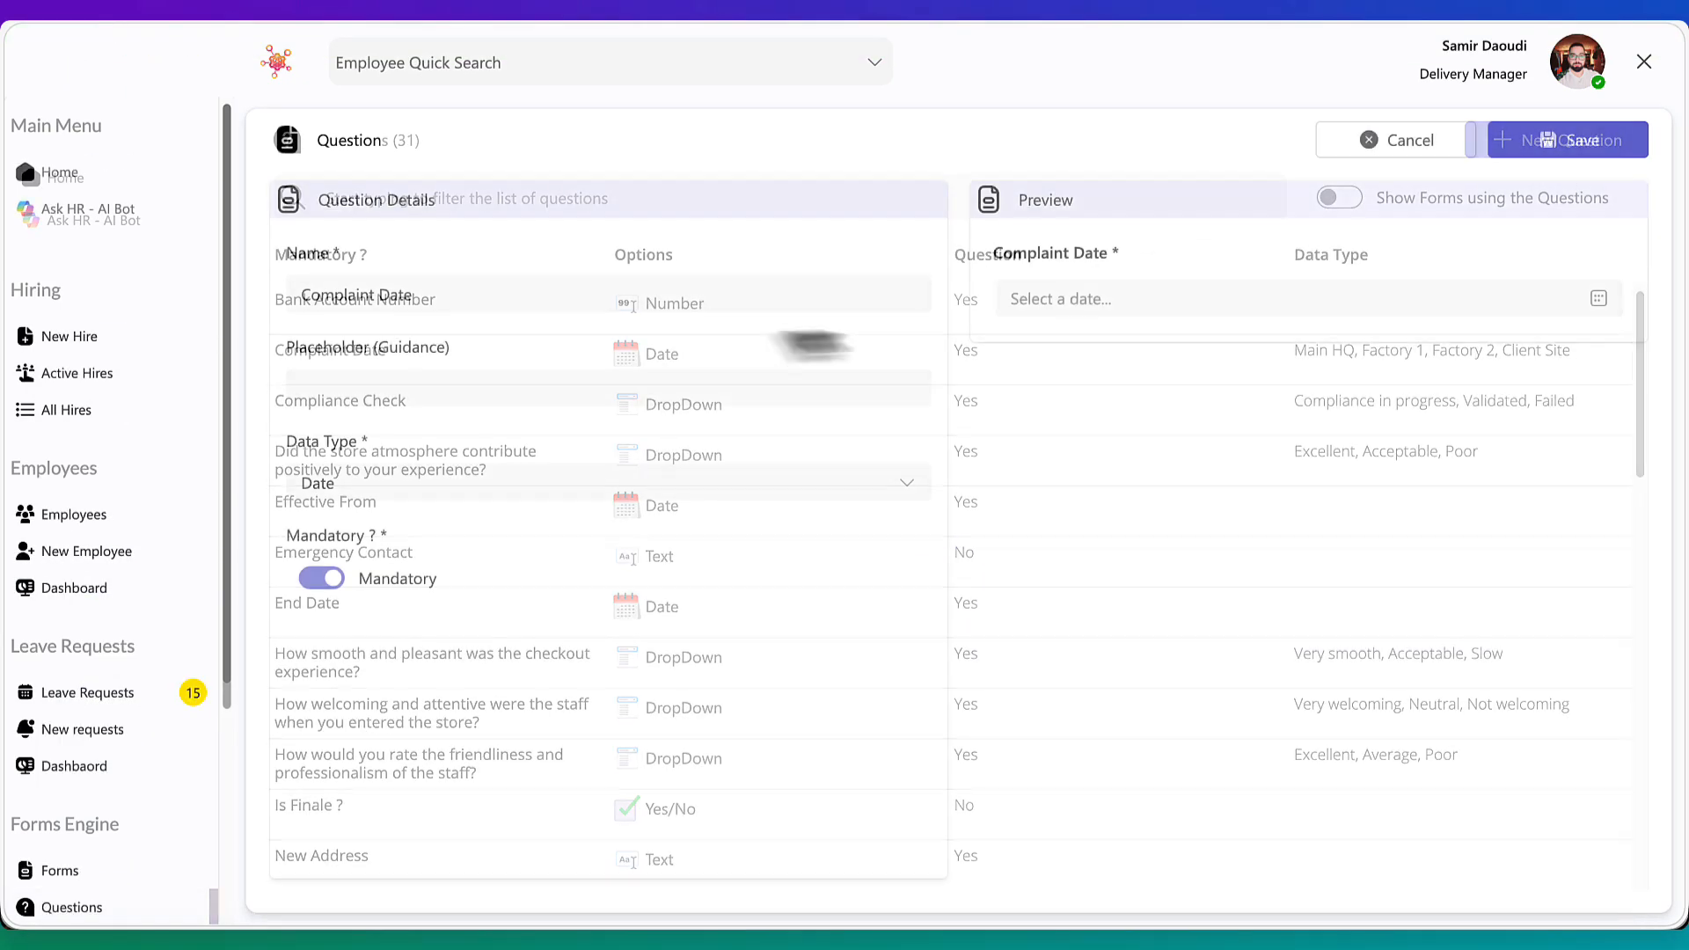
triple_click(729, 300)
text(Complaint Details)
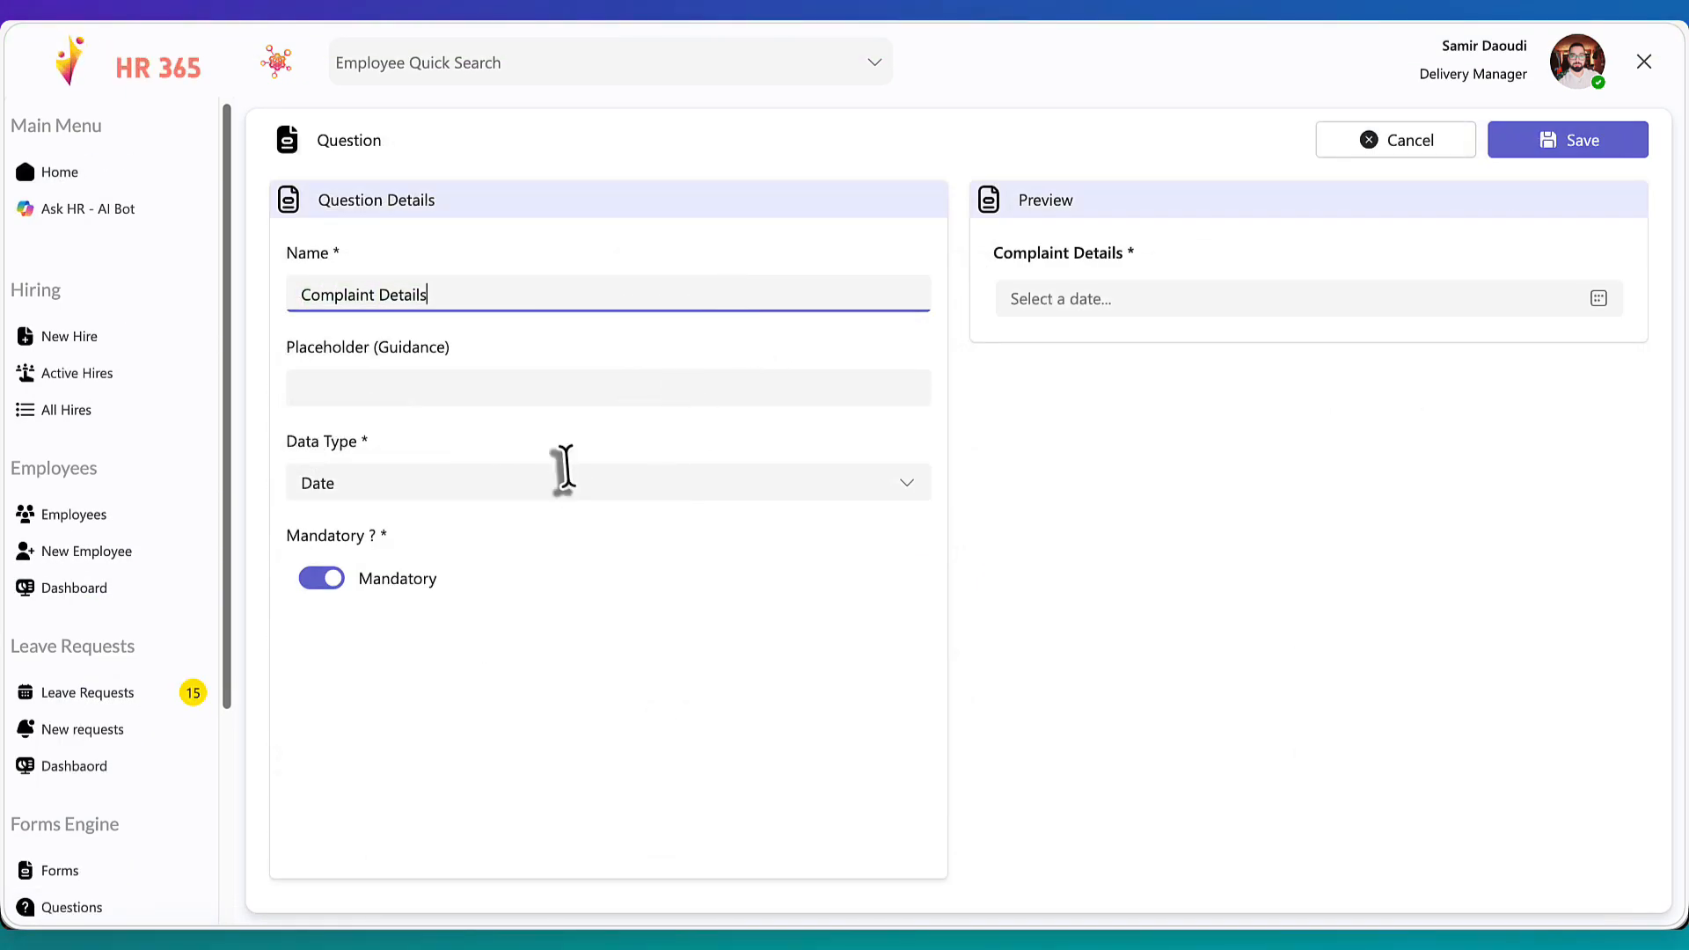
Give it the placeholder "Please provide any details or evidence to support your complaint" and Text data type, then save
click(538, 469)
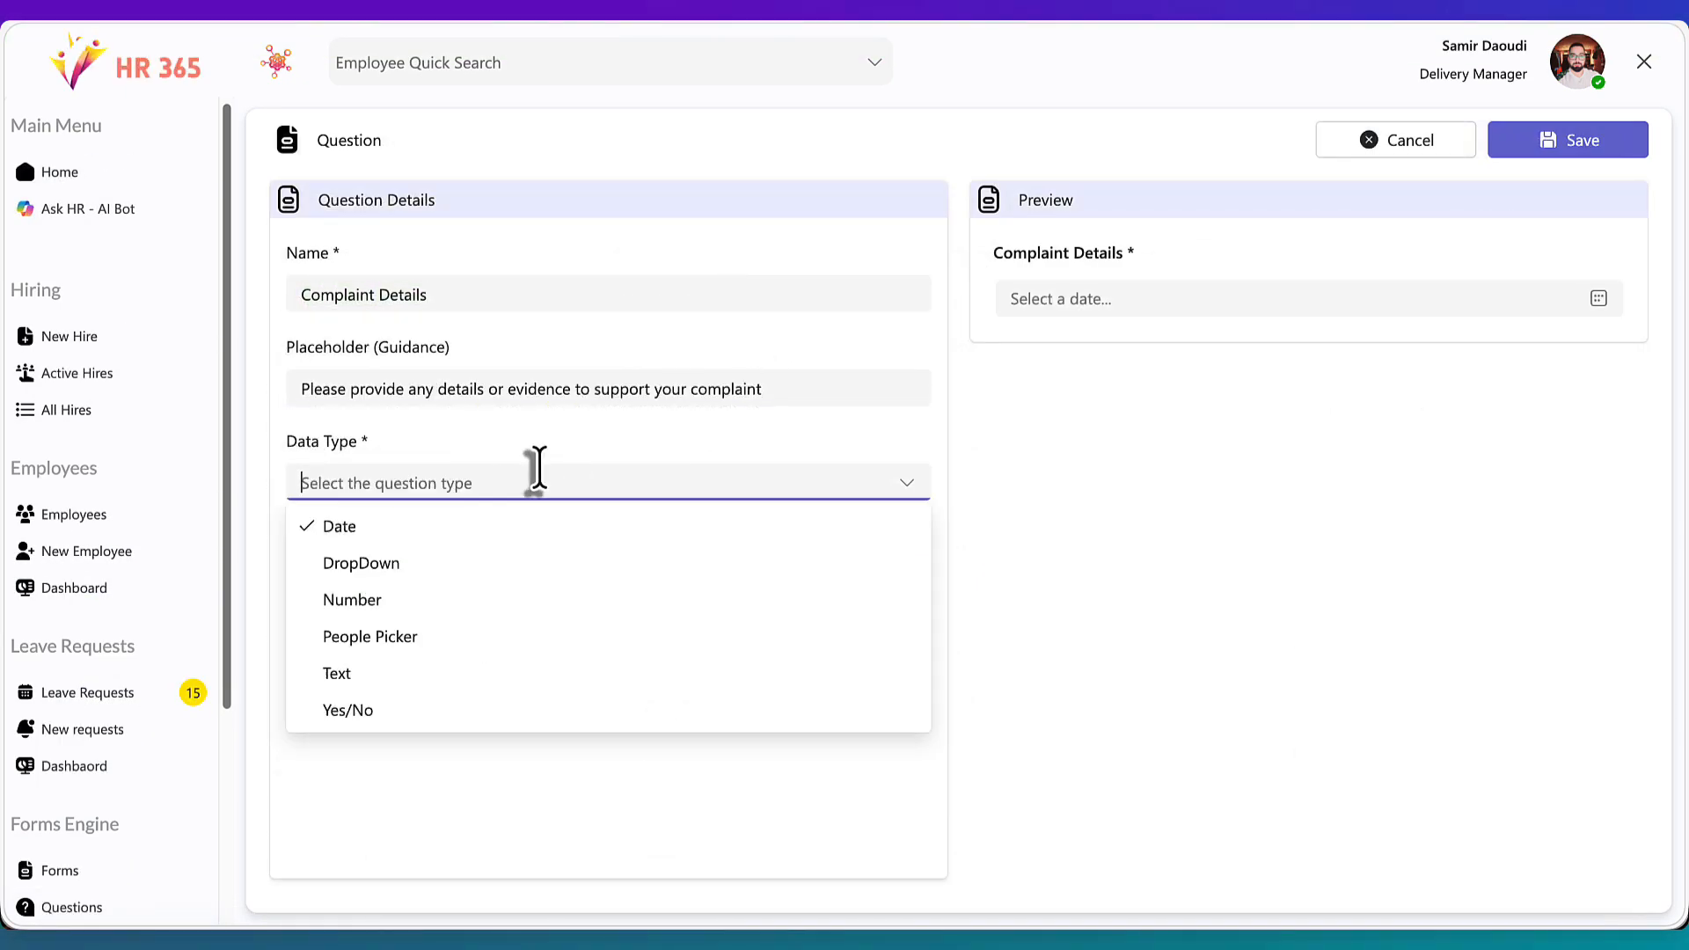
click(458, 679)
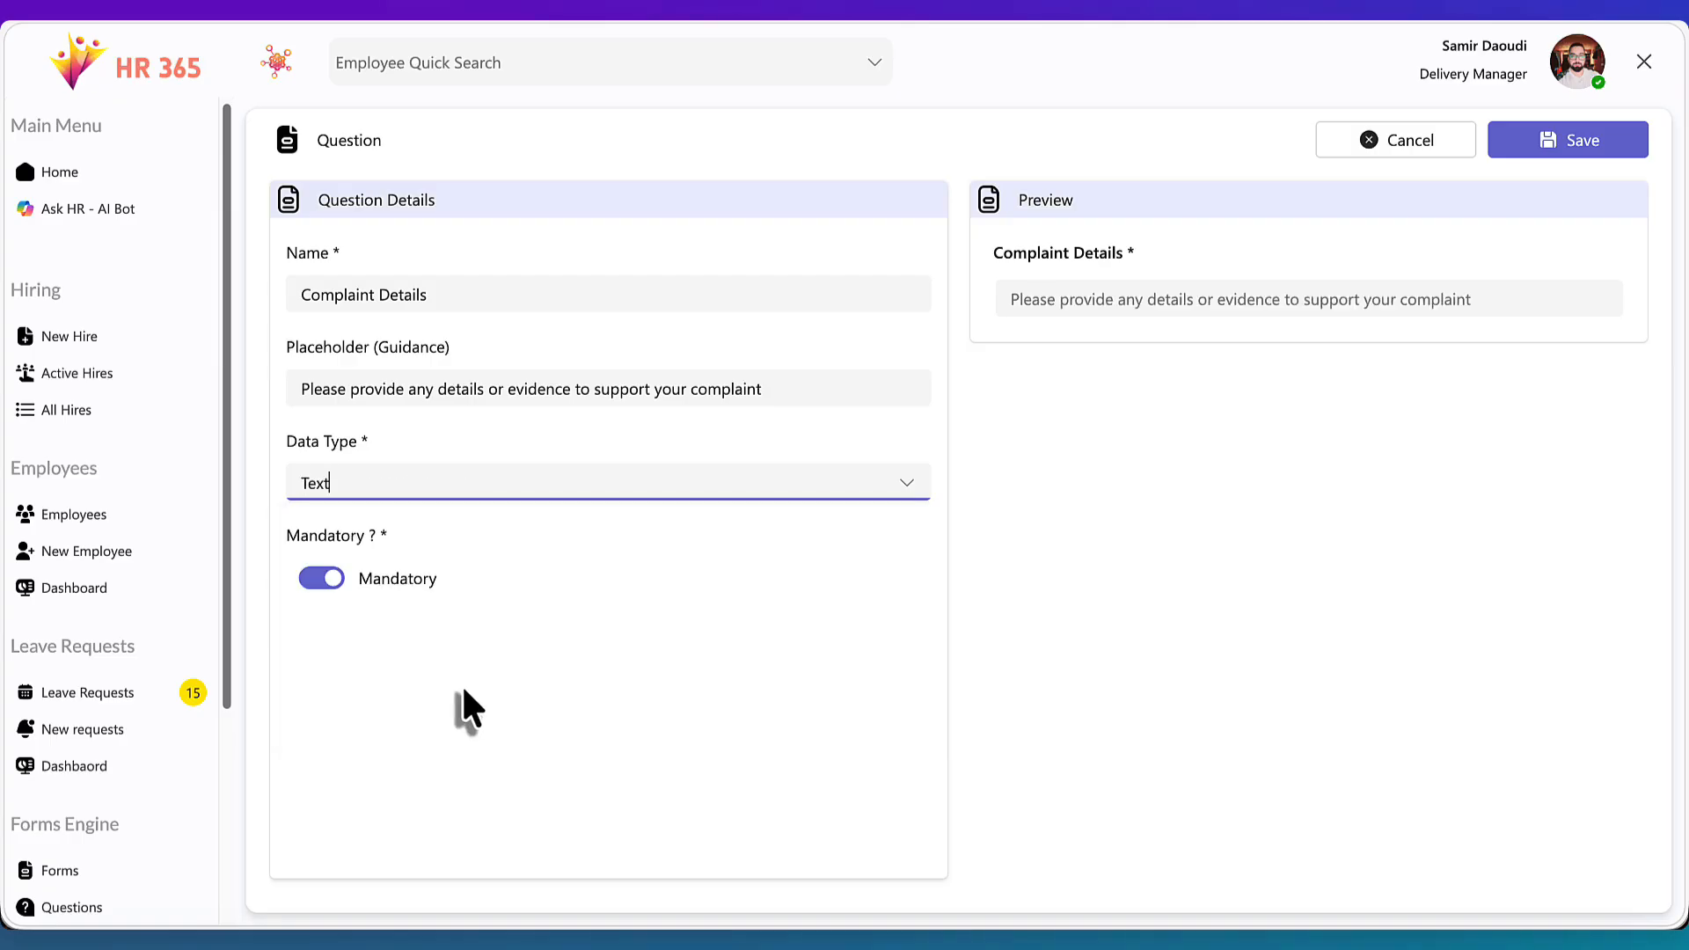
click(1579, 152)
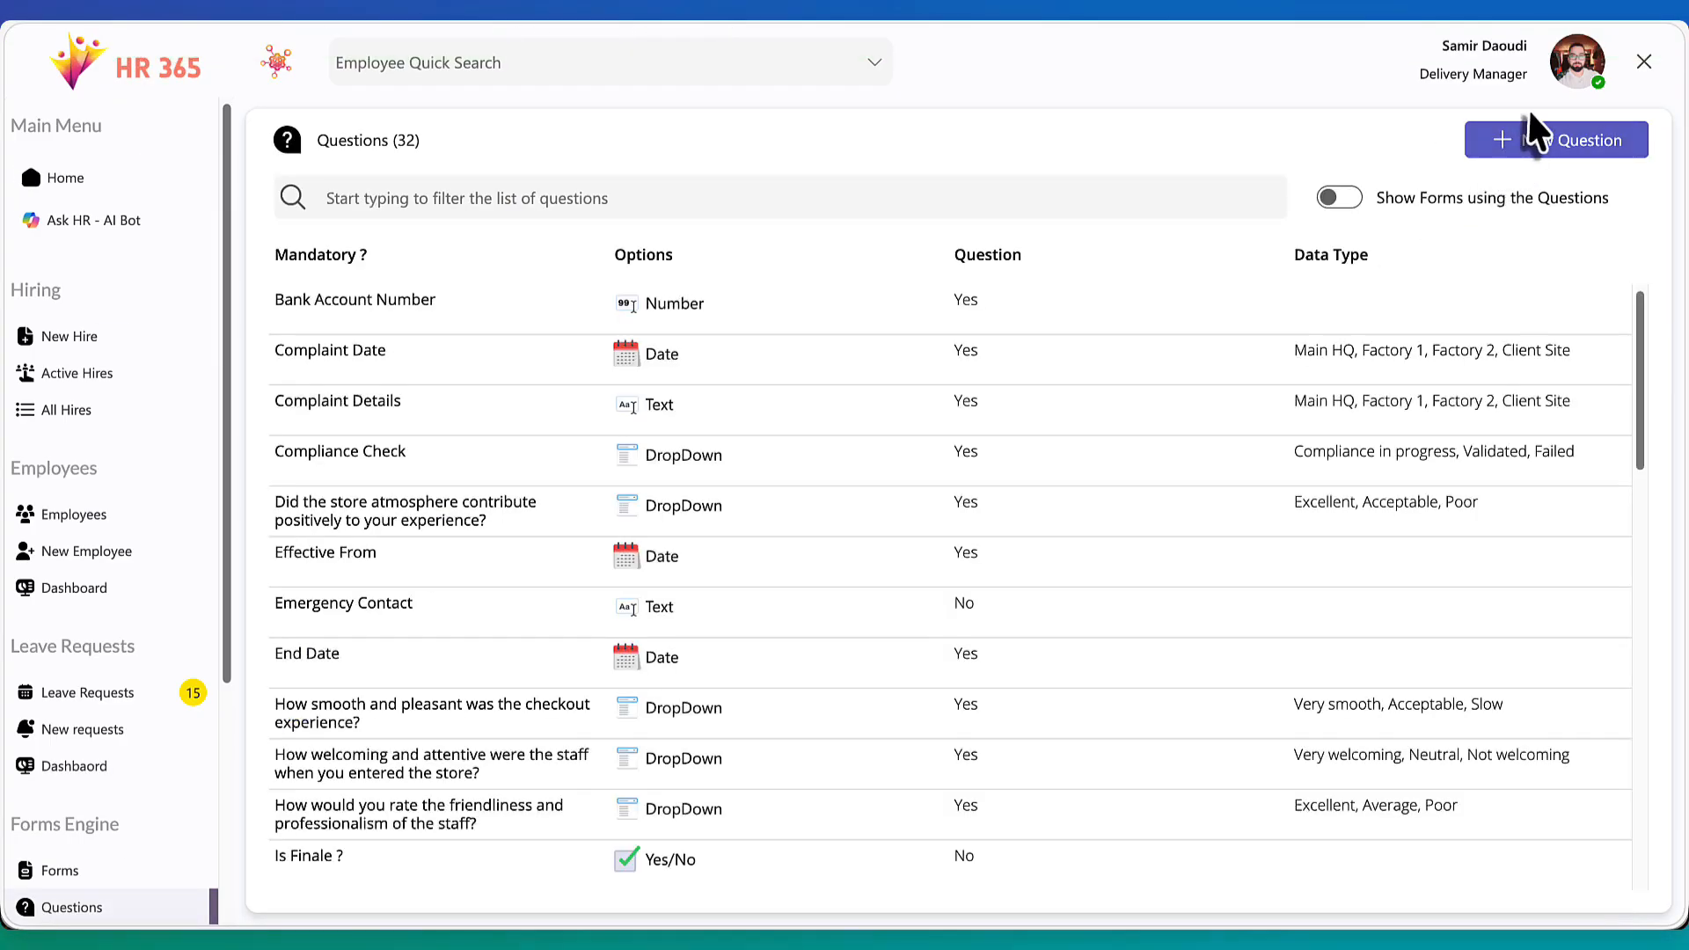
Start a new question named "Do you want to be contacted for further investigation ?"
click(1513, 151)
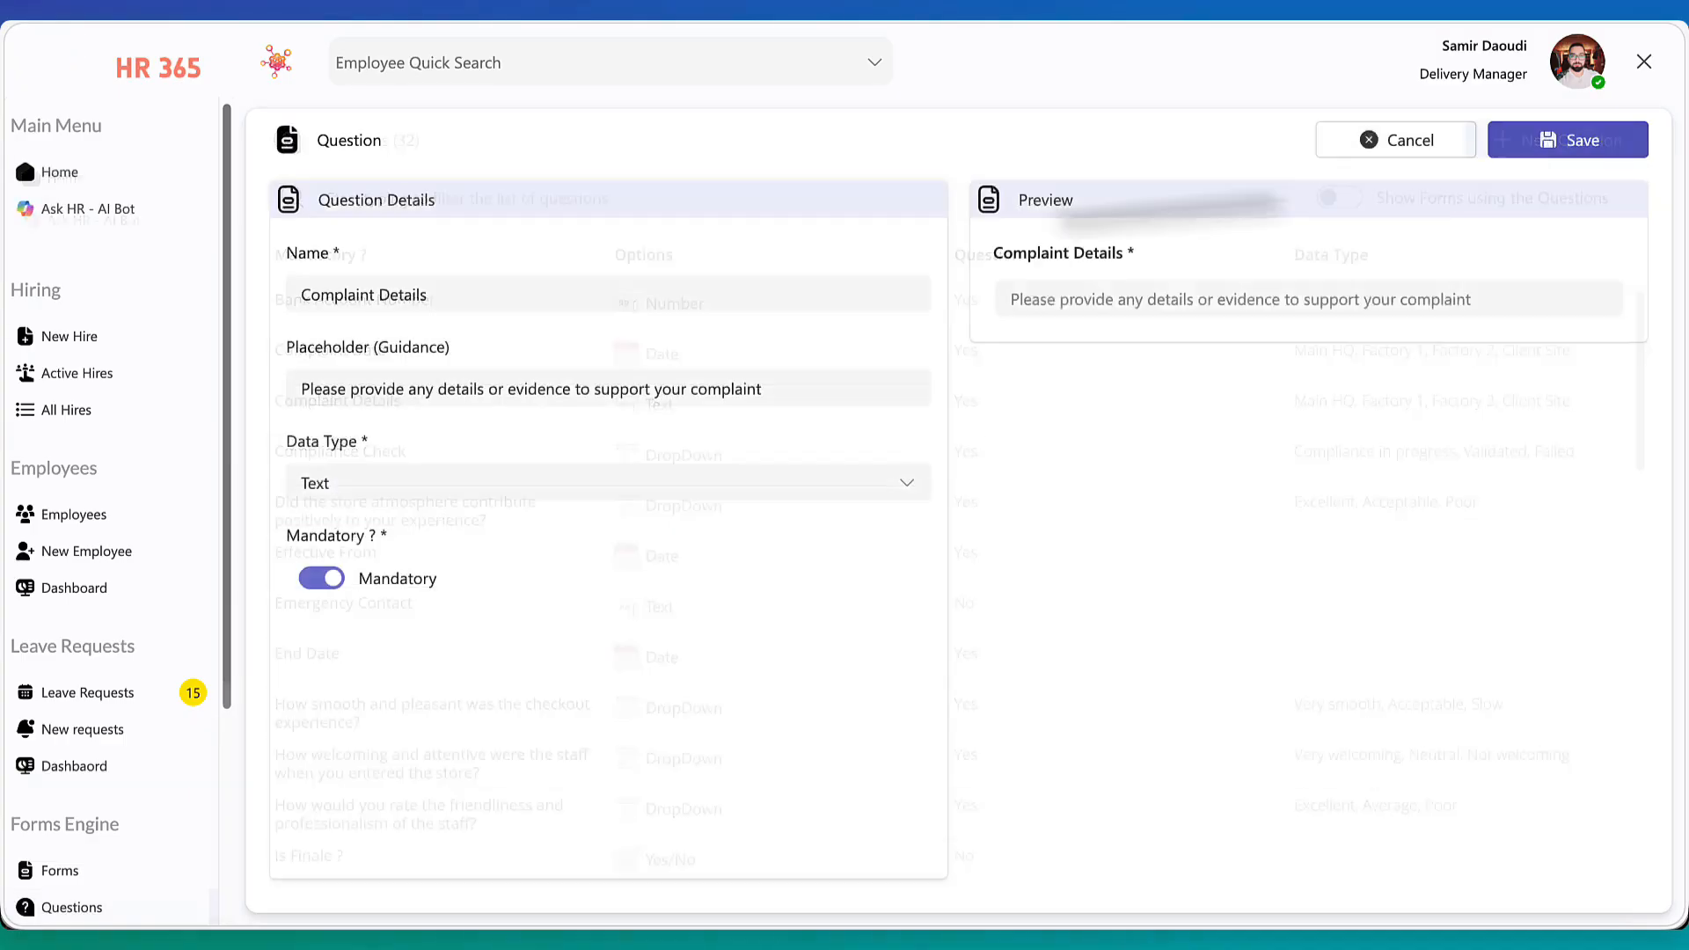
triple_click(549, 294)
text(Do you)
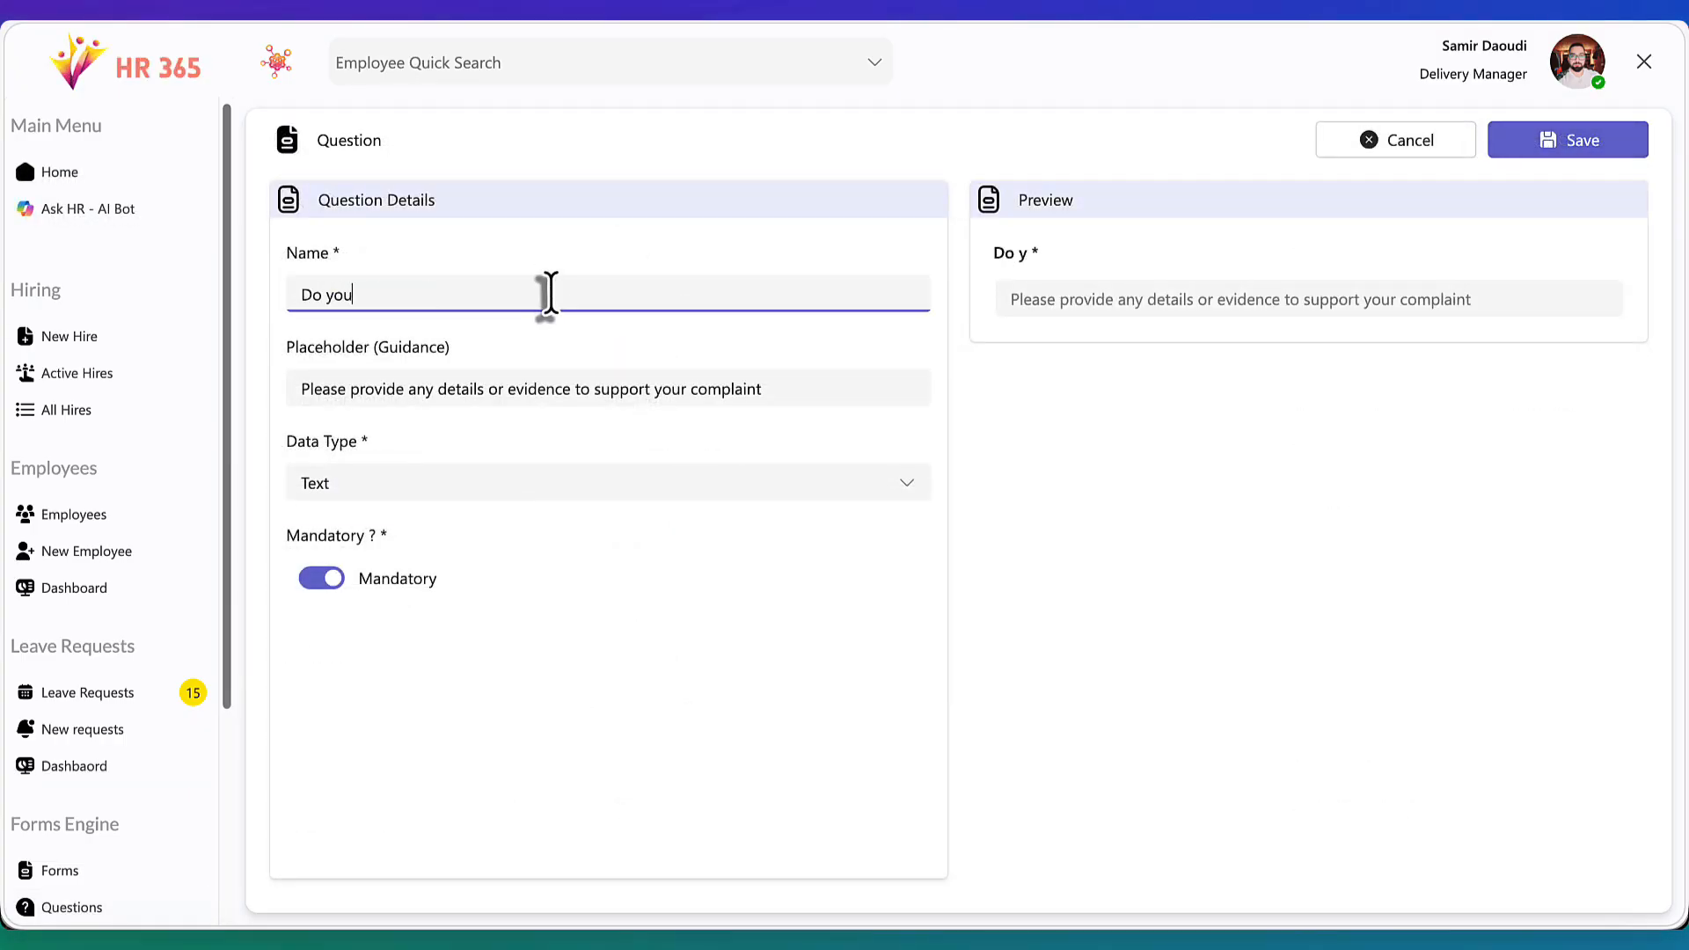
text( want to be contact)
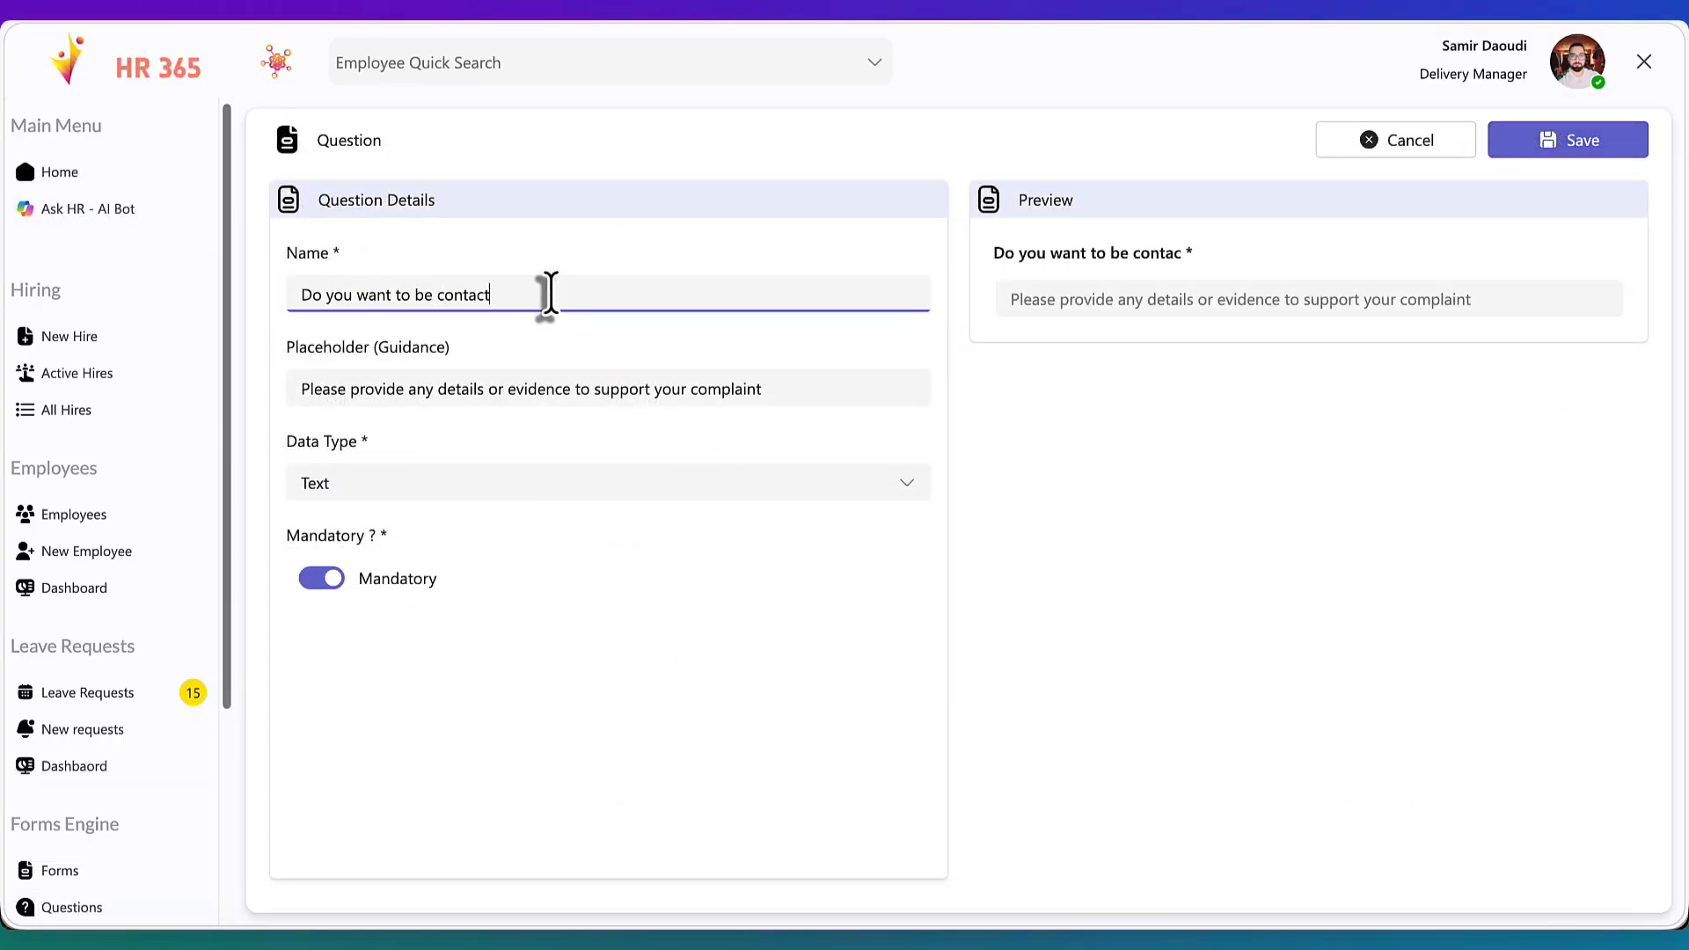
text(ed for furt)
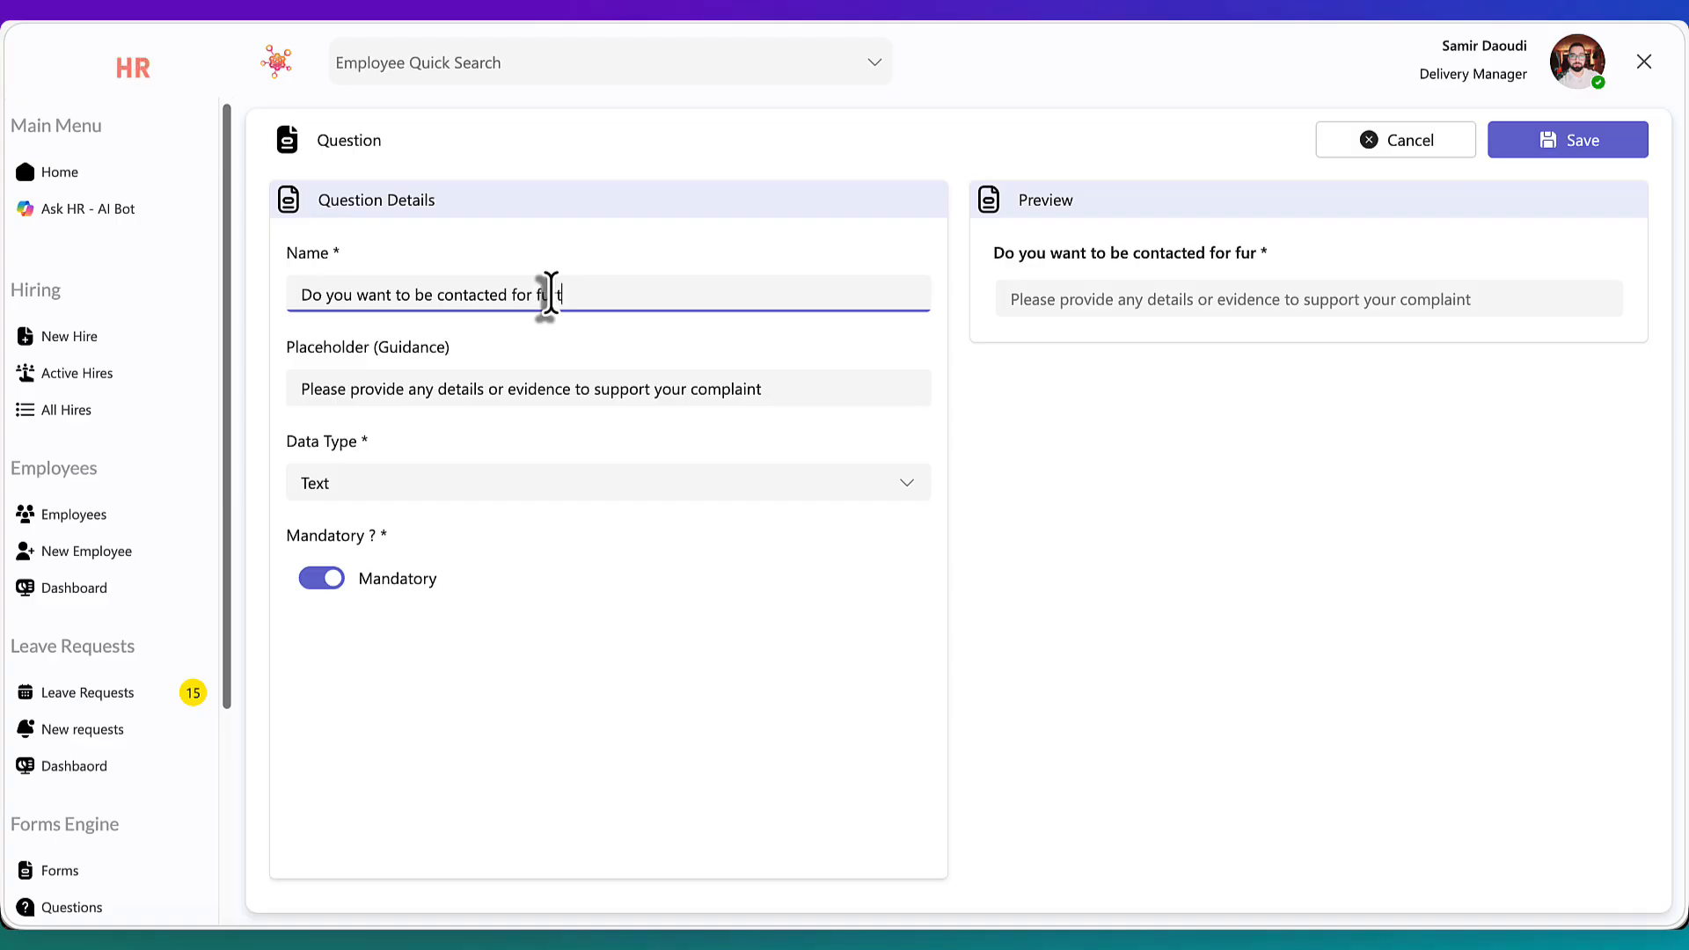
text(her invest)
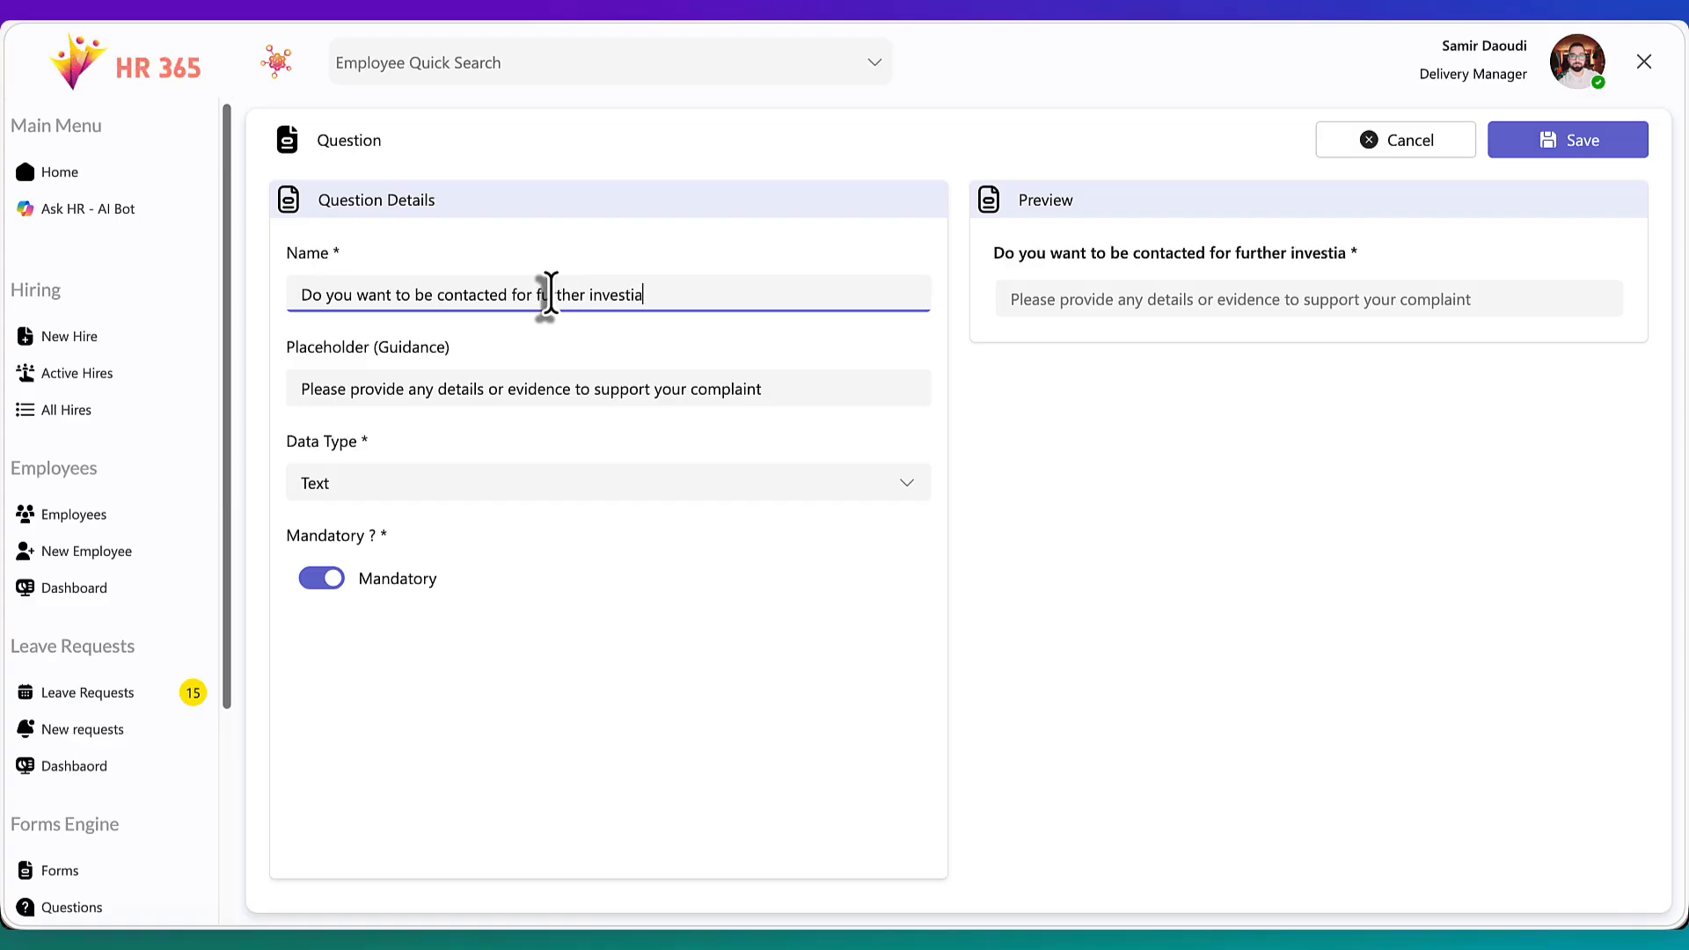
text(igation ?)
Set the question's data type to Yes/No, try its preview toggle, and save the question
click(520, 483)
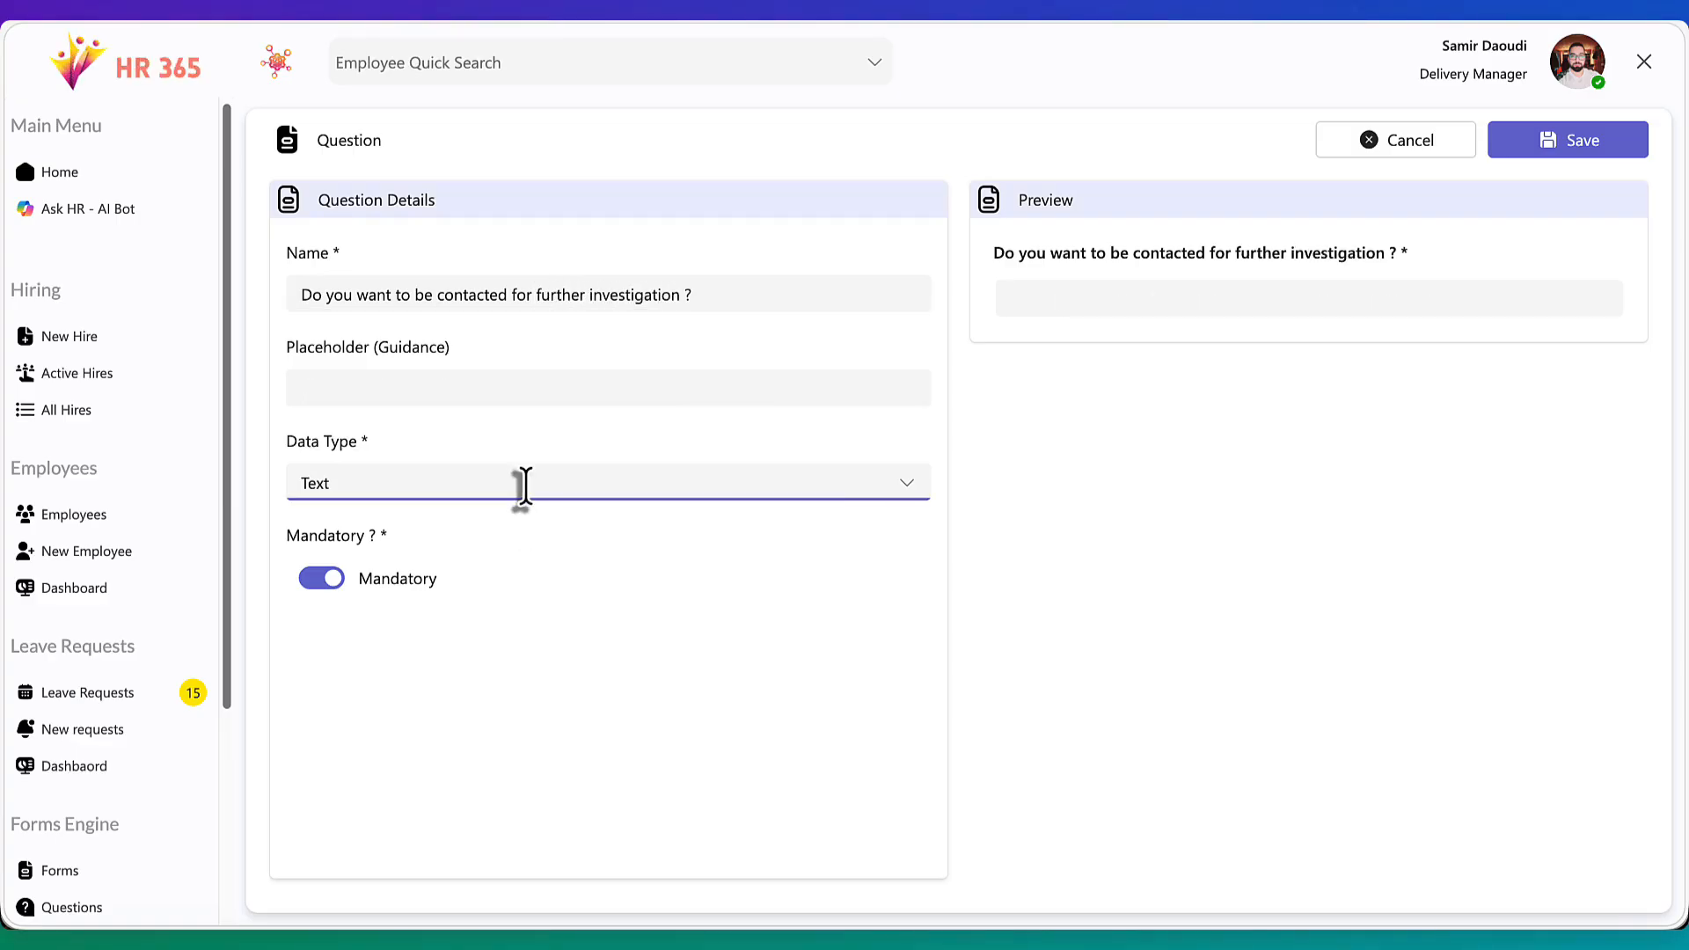
click(440, 708)
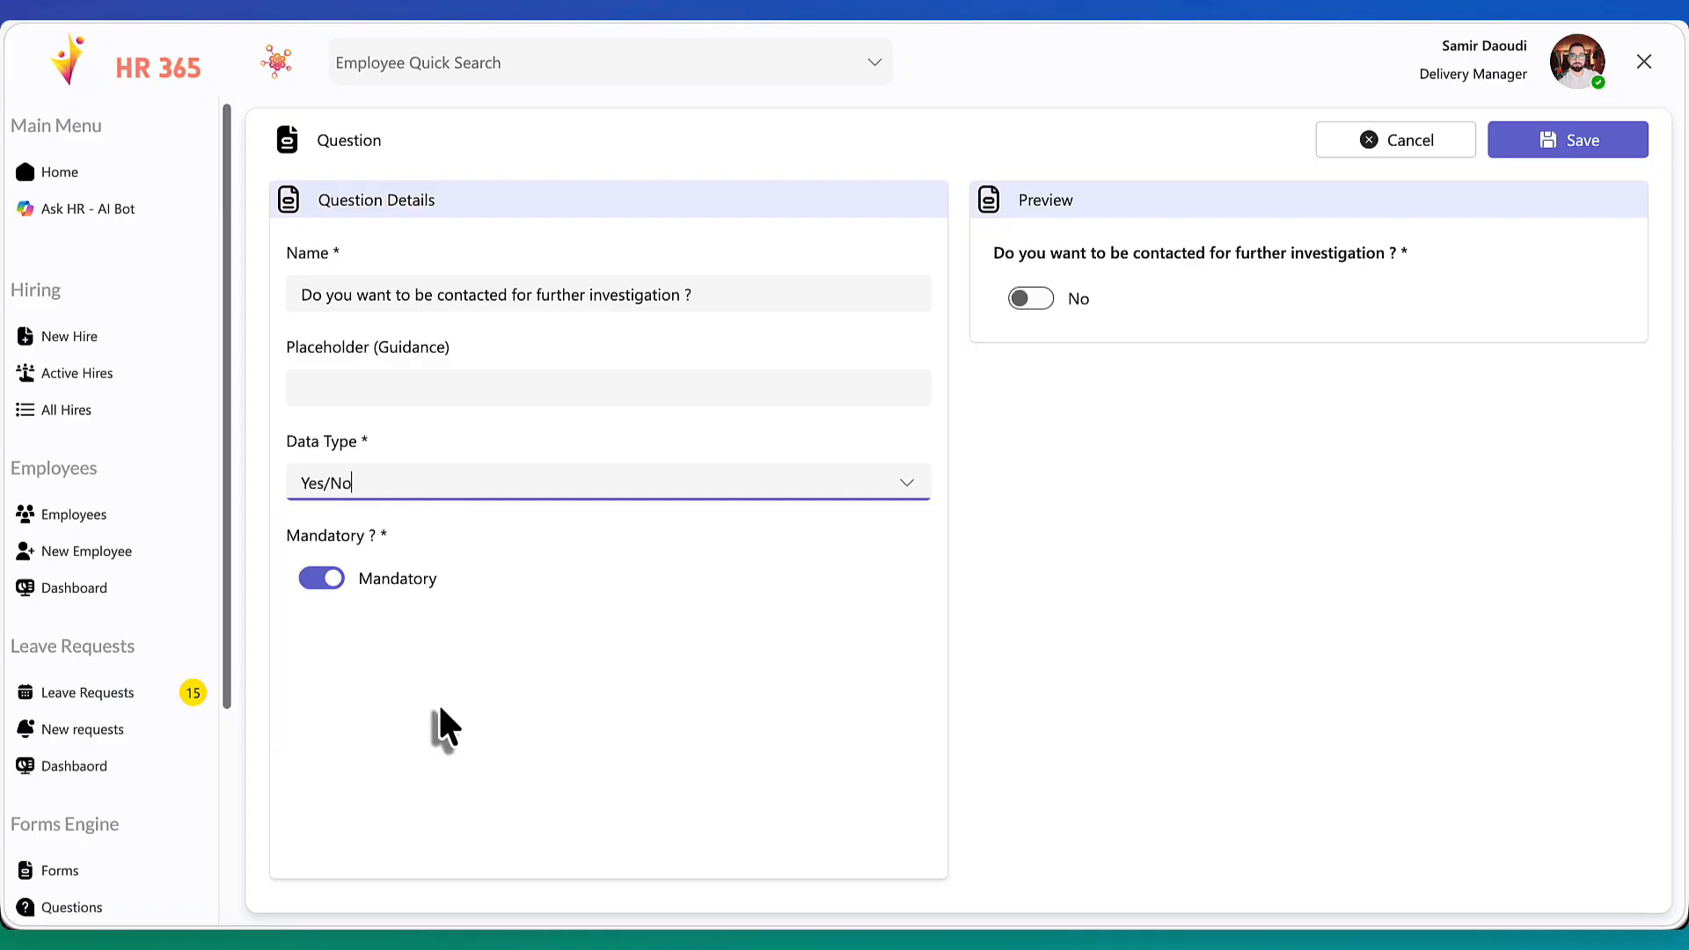
click(1020, 301)
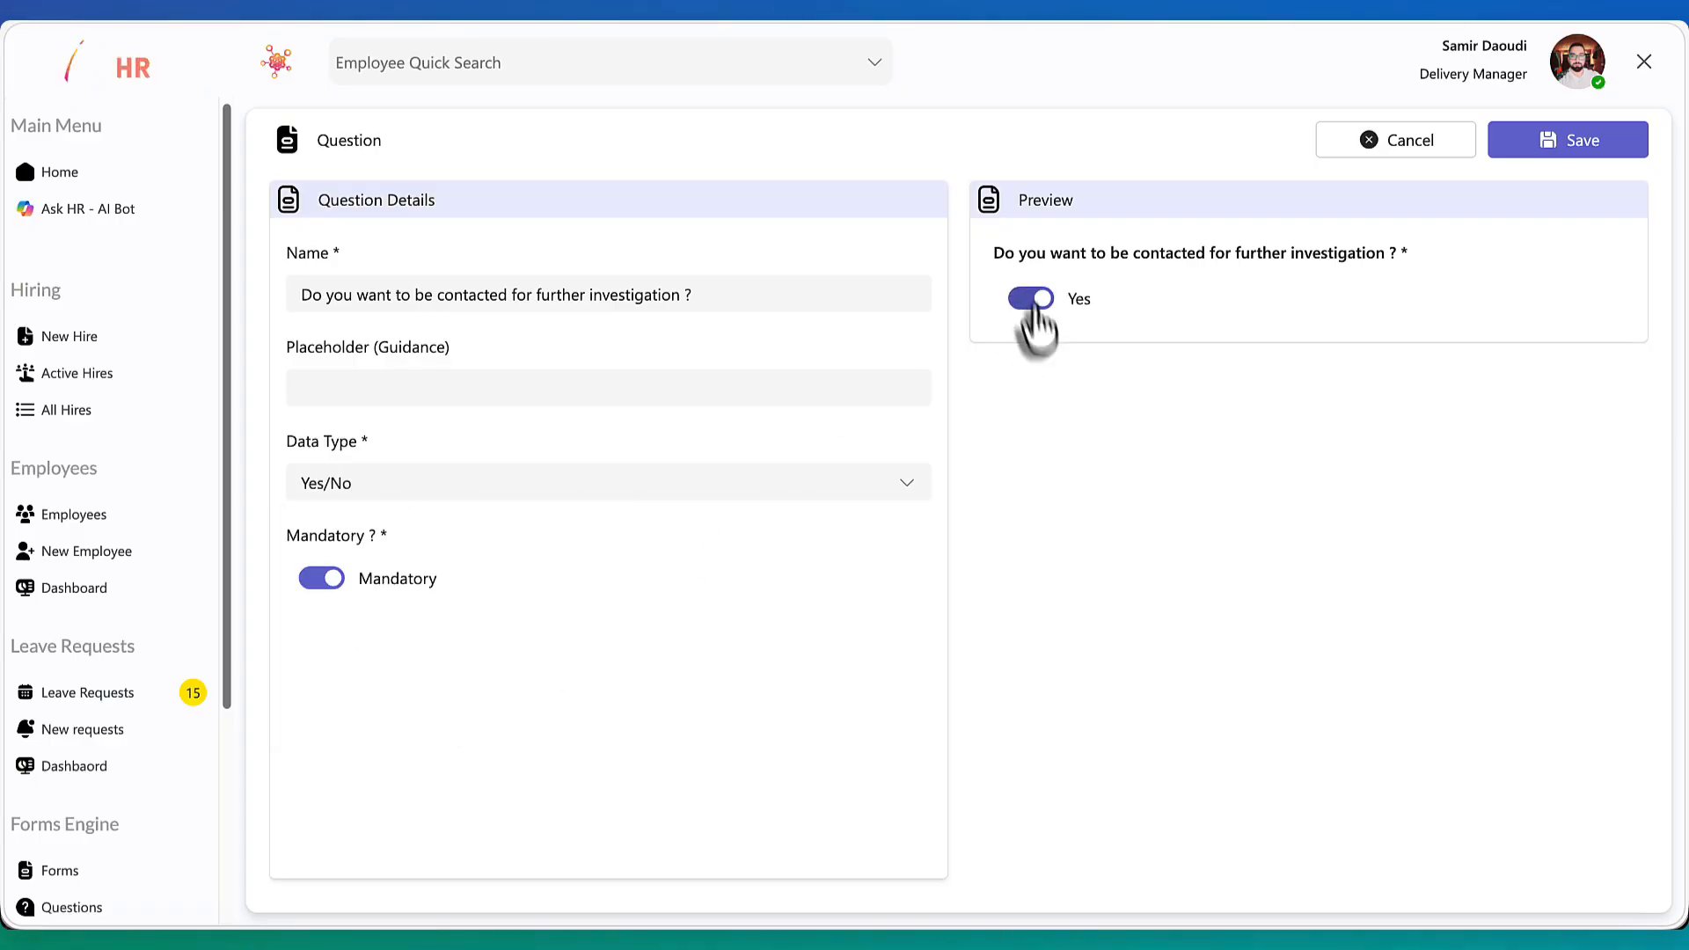
click(1029, 303)
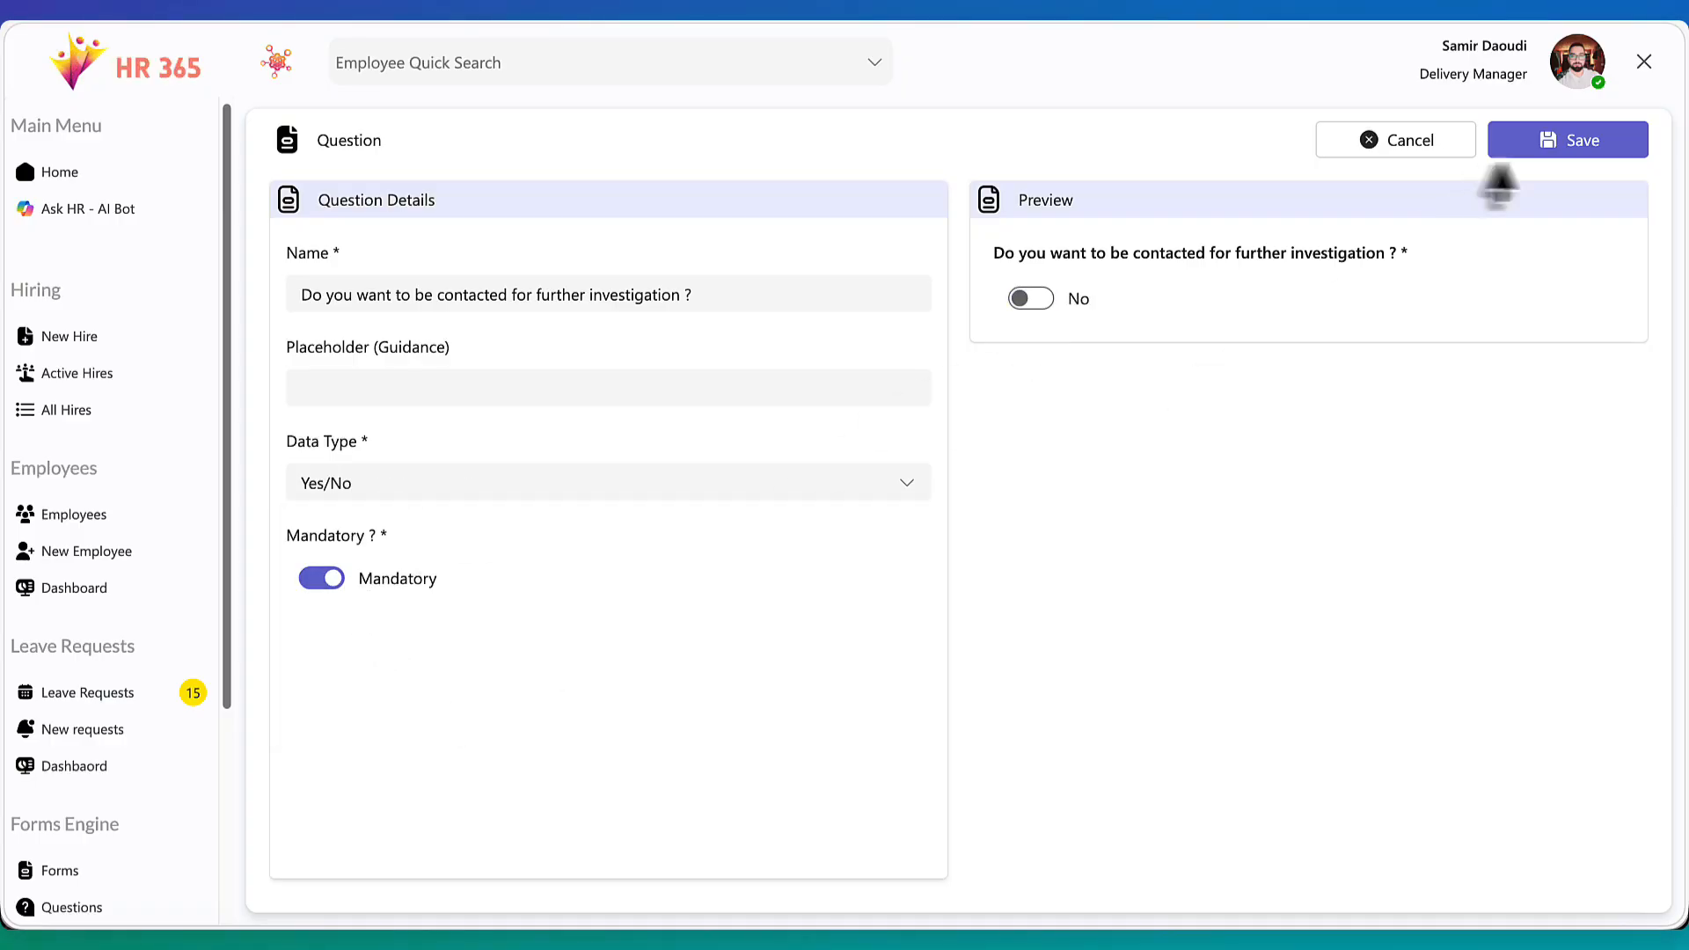
click(1555, 149)
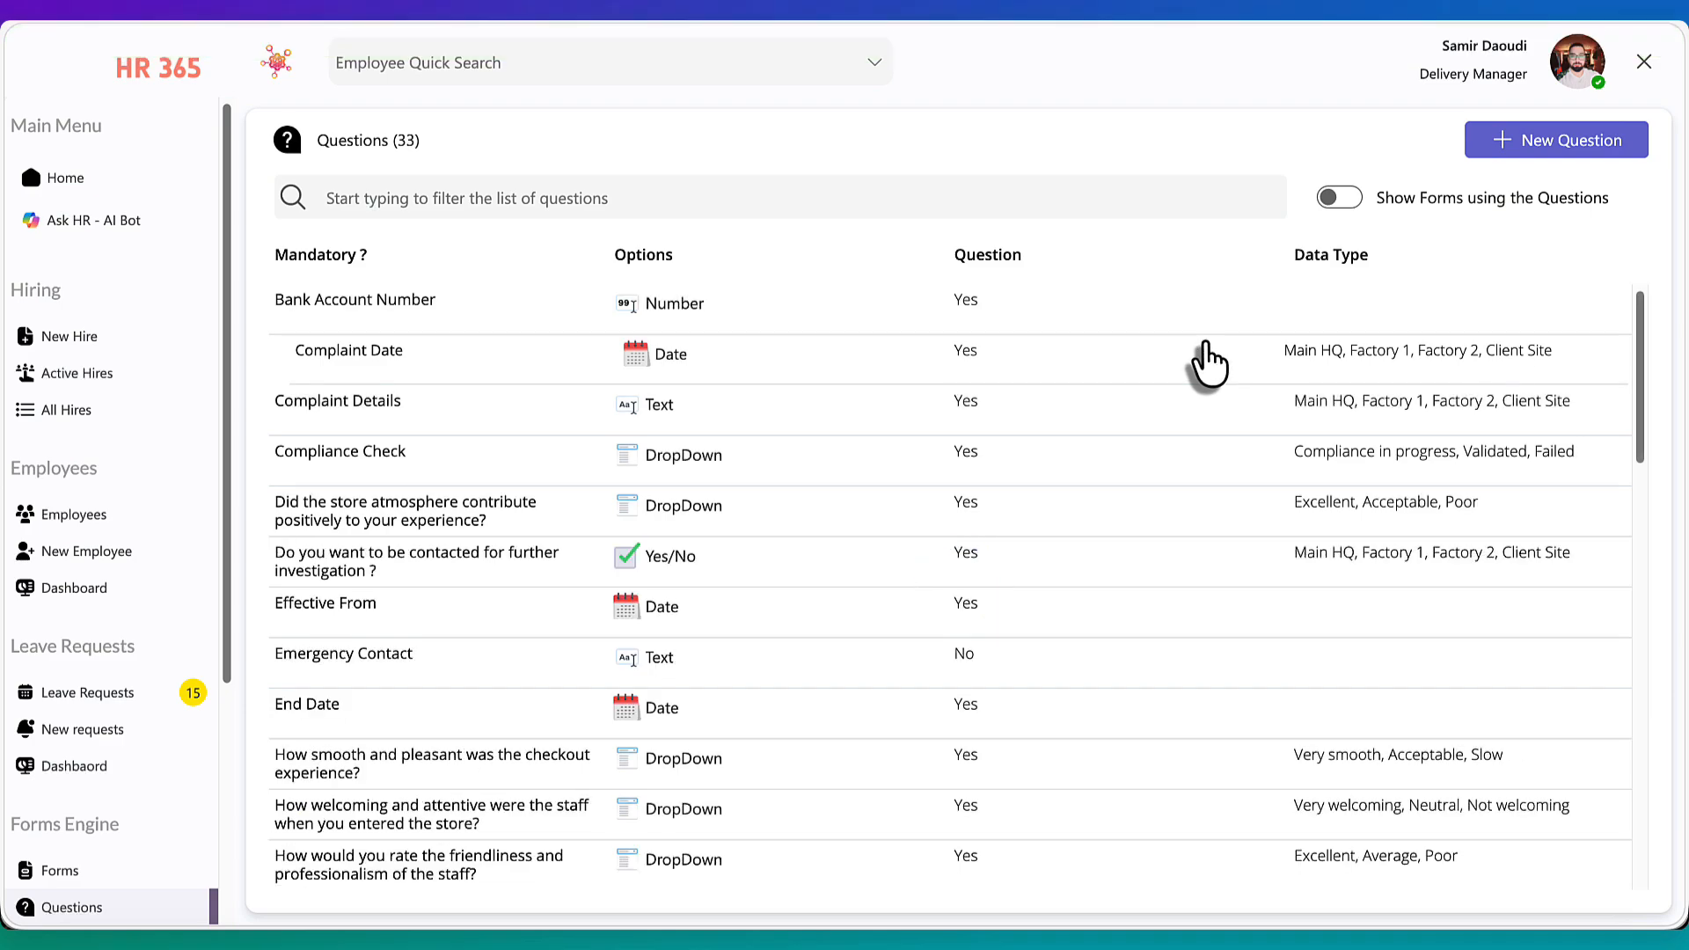
Start a new form in the Forms Engine named "Employees Complaint form"
scroll(110, 853, down, 4)
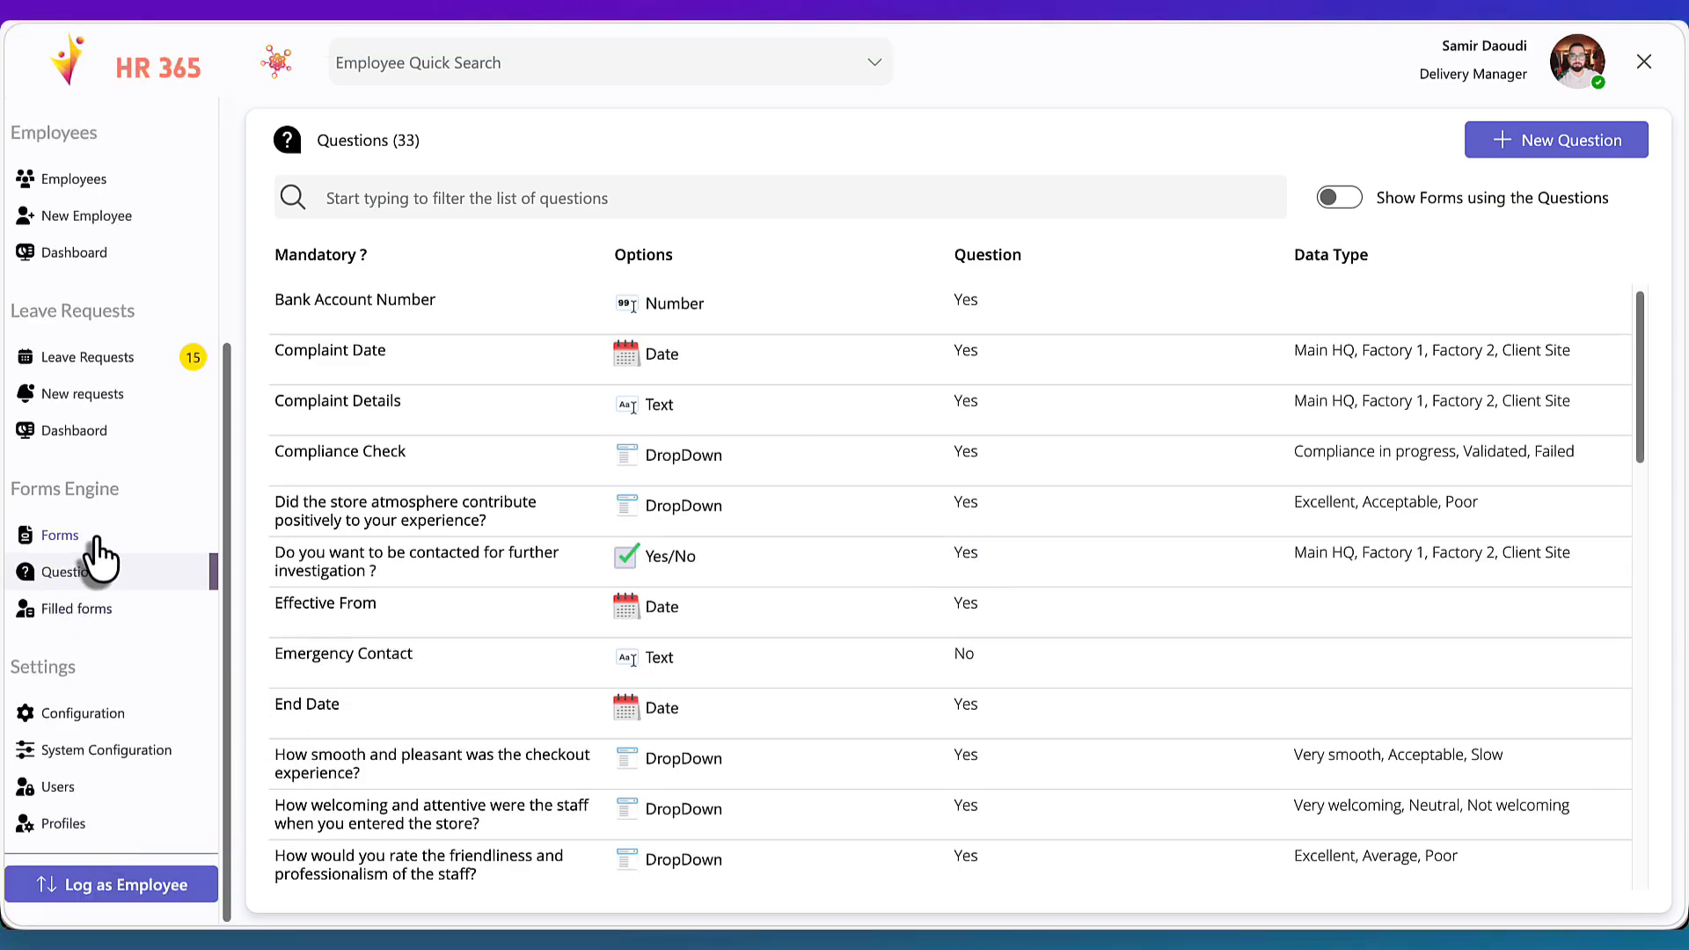
click(97, 541)
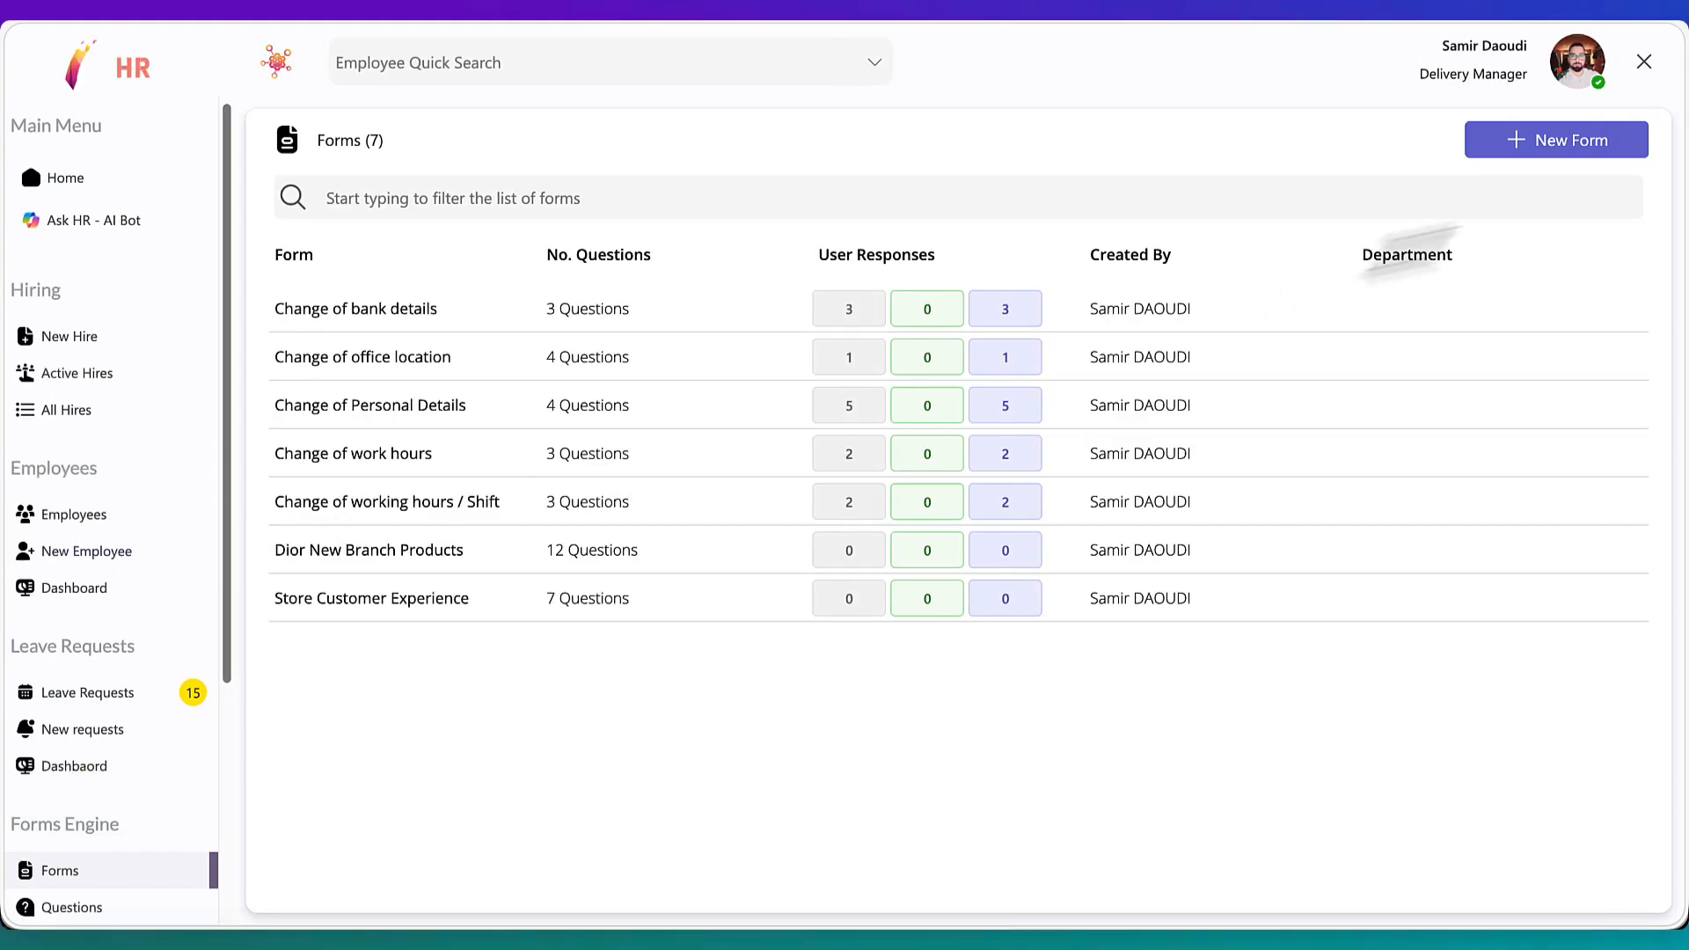
click(1572, 157)
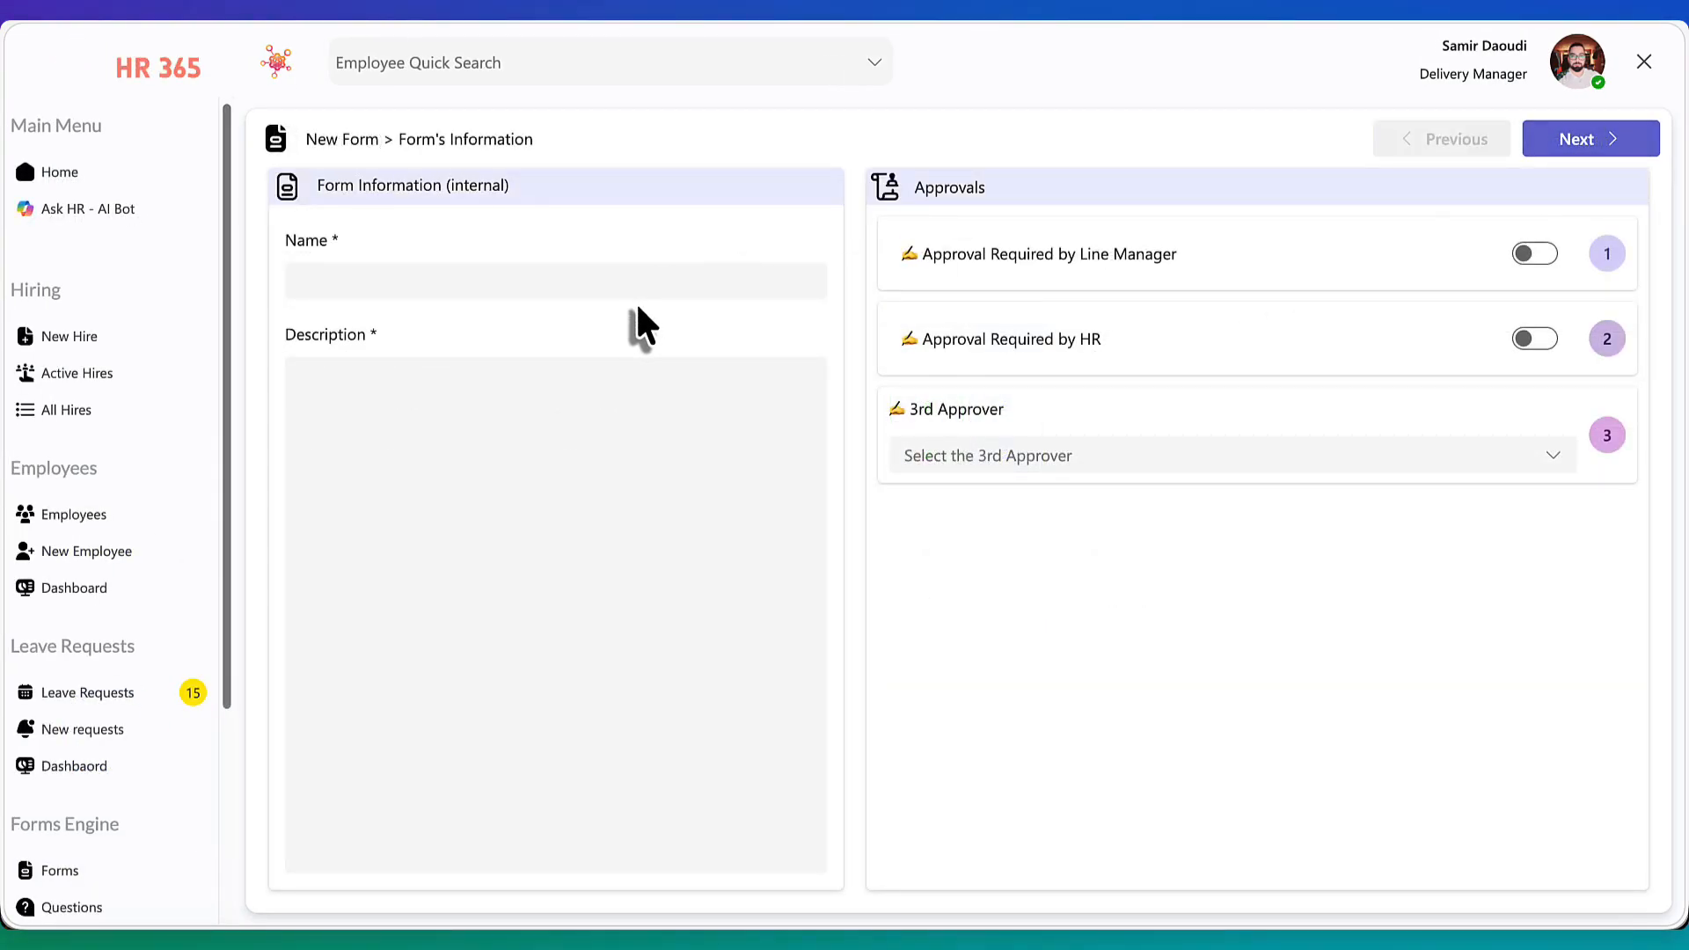
click(447, 280)
text(Empl)
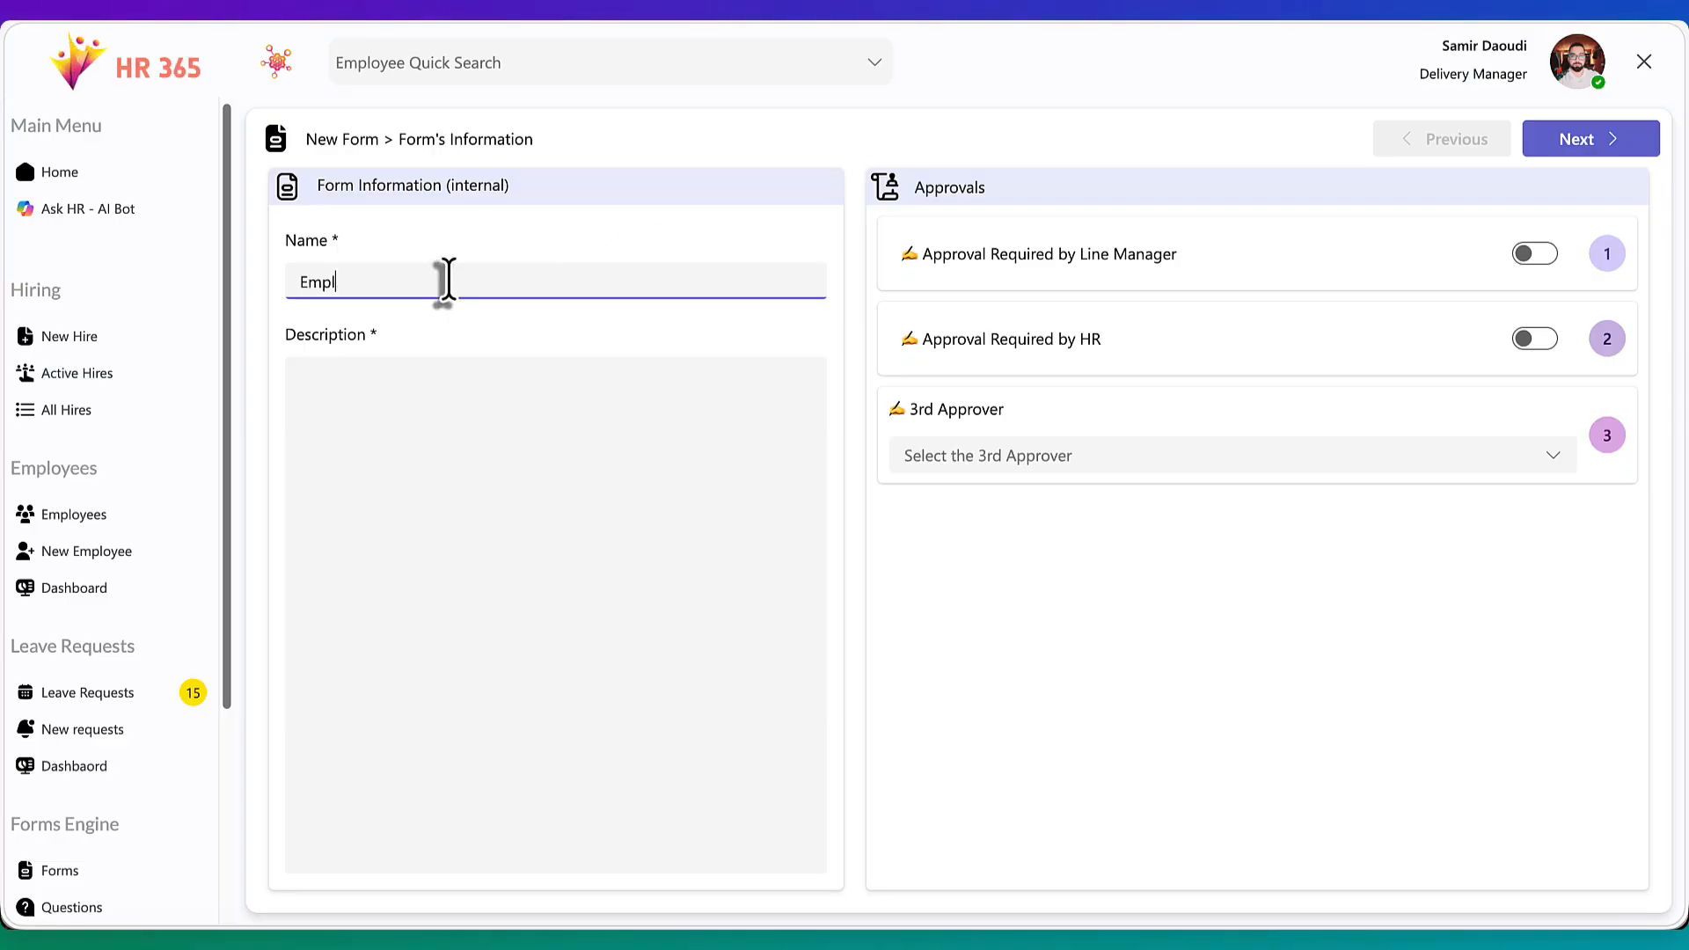
text(oyees Complaint form)
key(Tab)
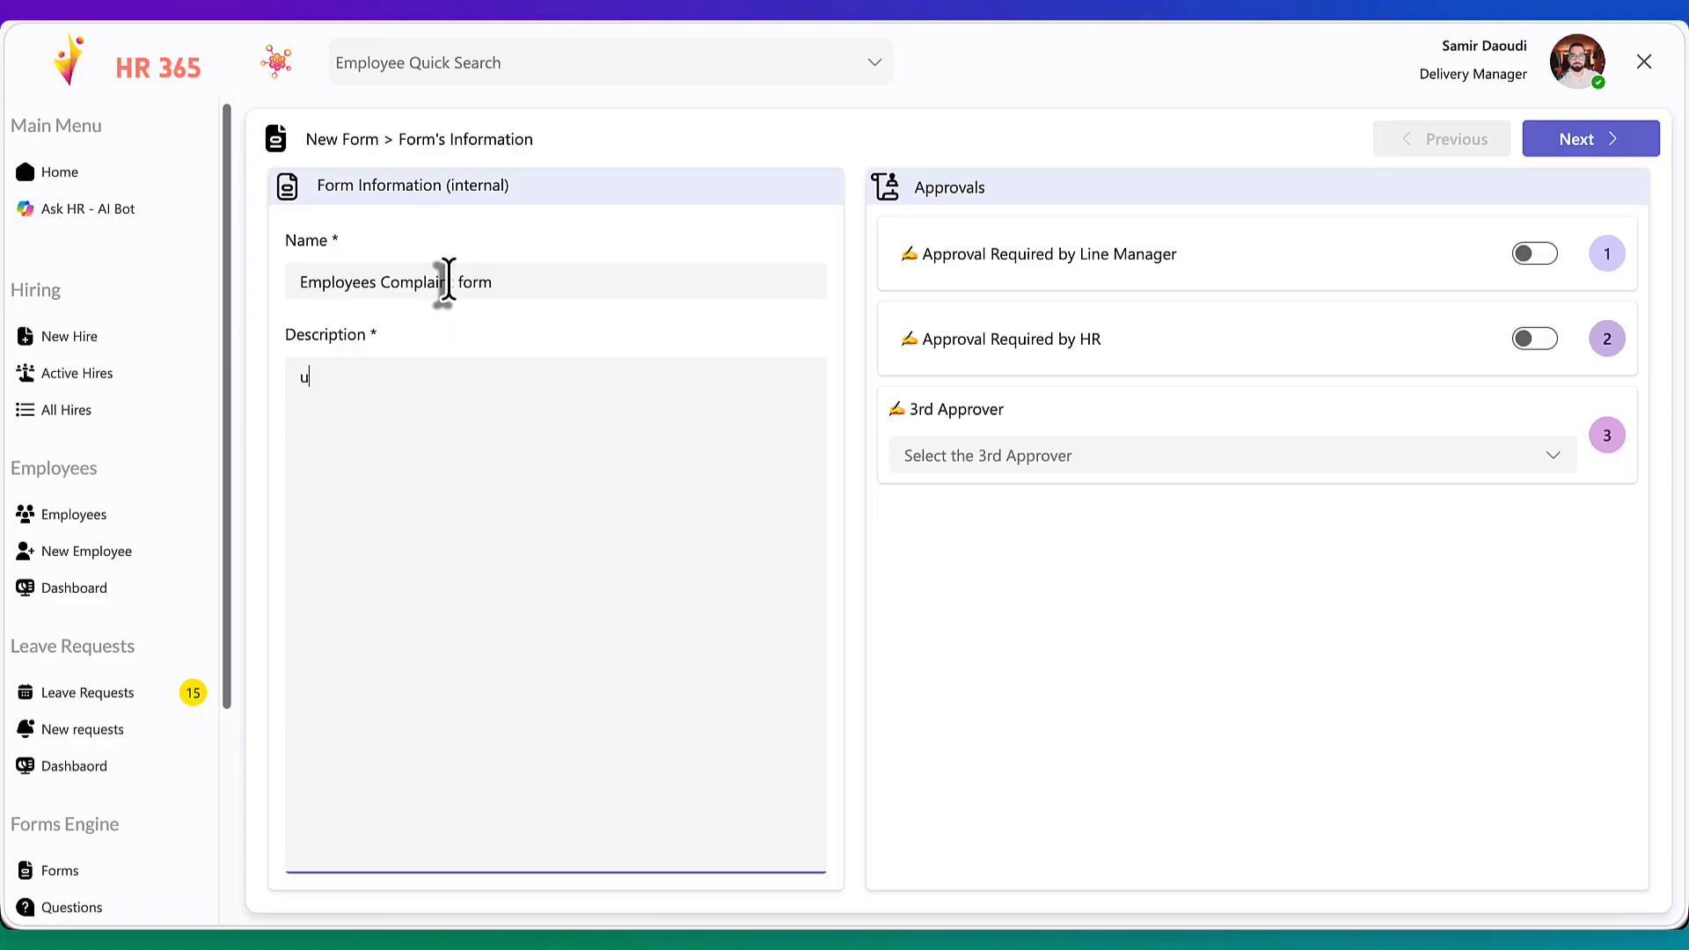
Enter the form description "Use this form to send a complaint about a colleague"
text(use this )
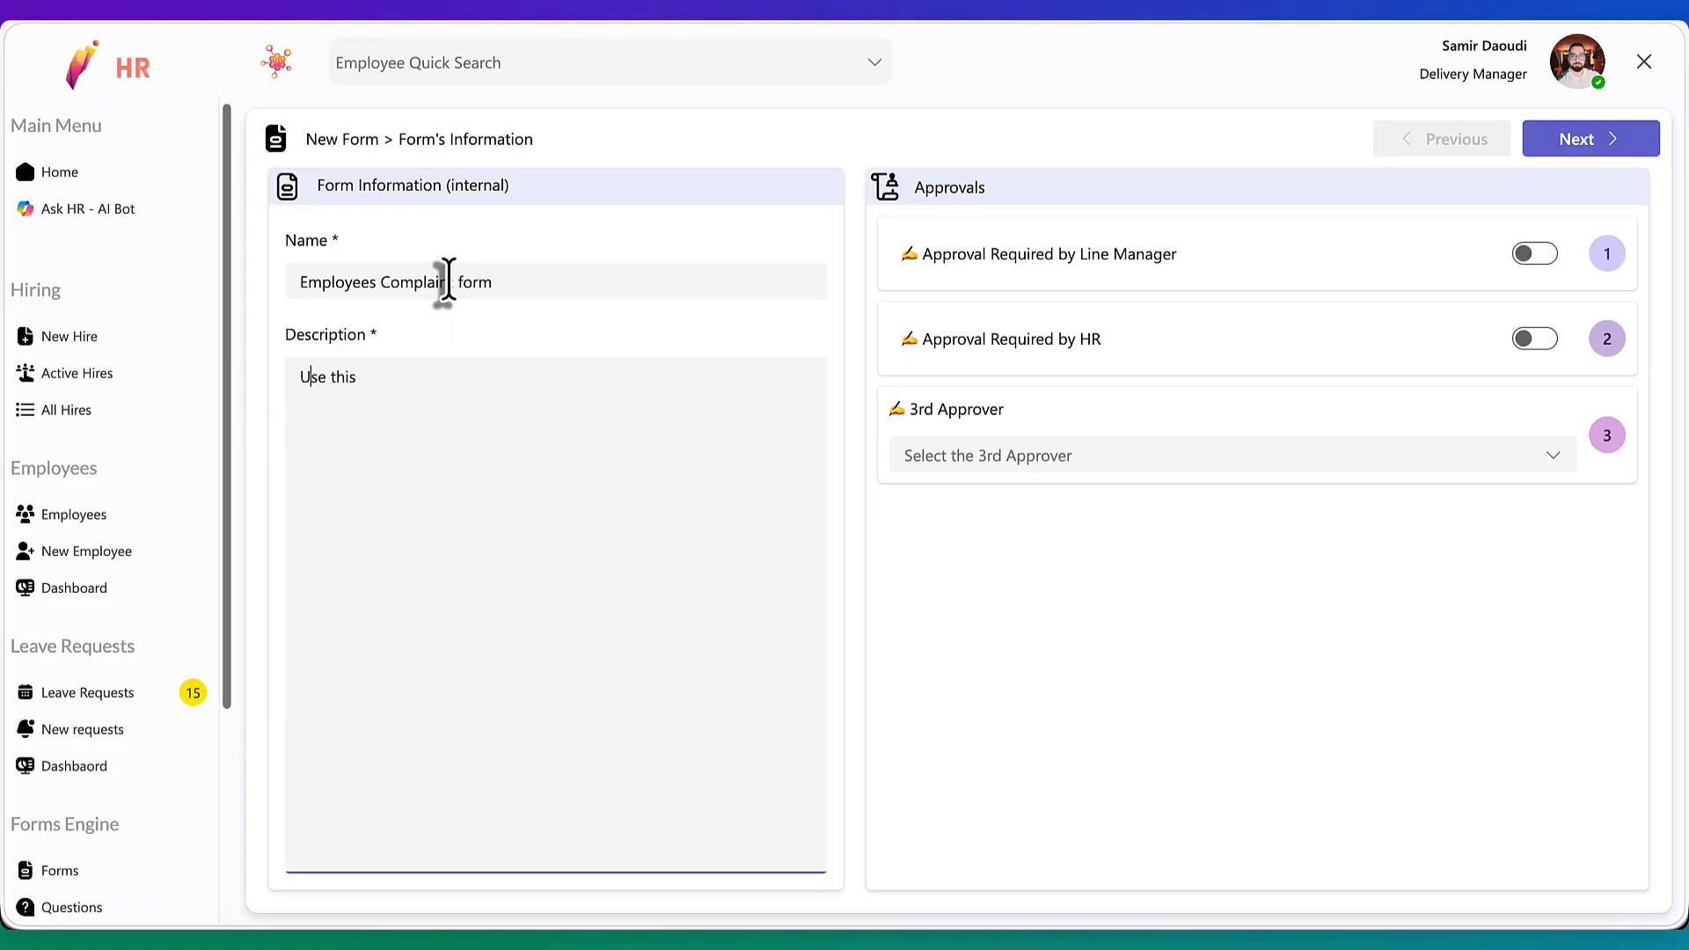
text(form to send a complaint about a colleague)
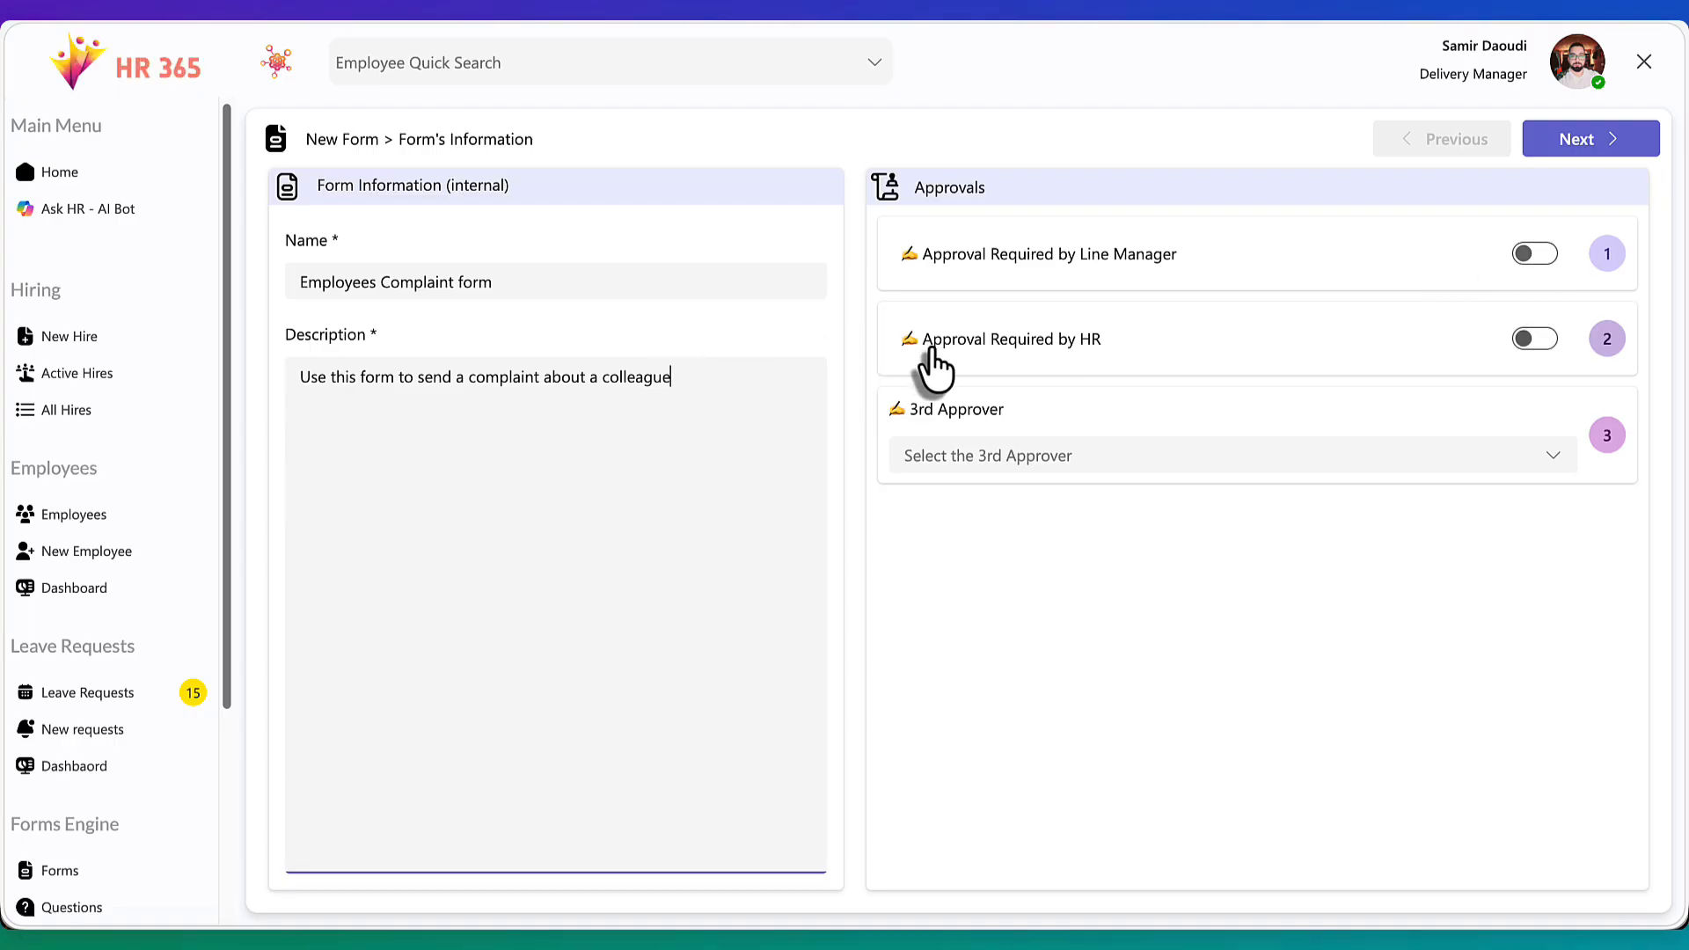
Require approval by HR, leaving the 3rd approver unselected, and continue to the questions page
click(1526, 343)
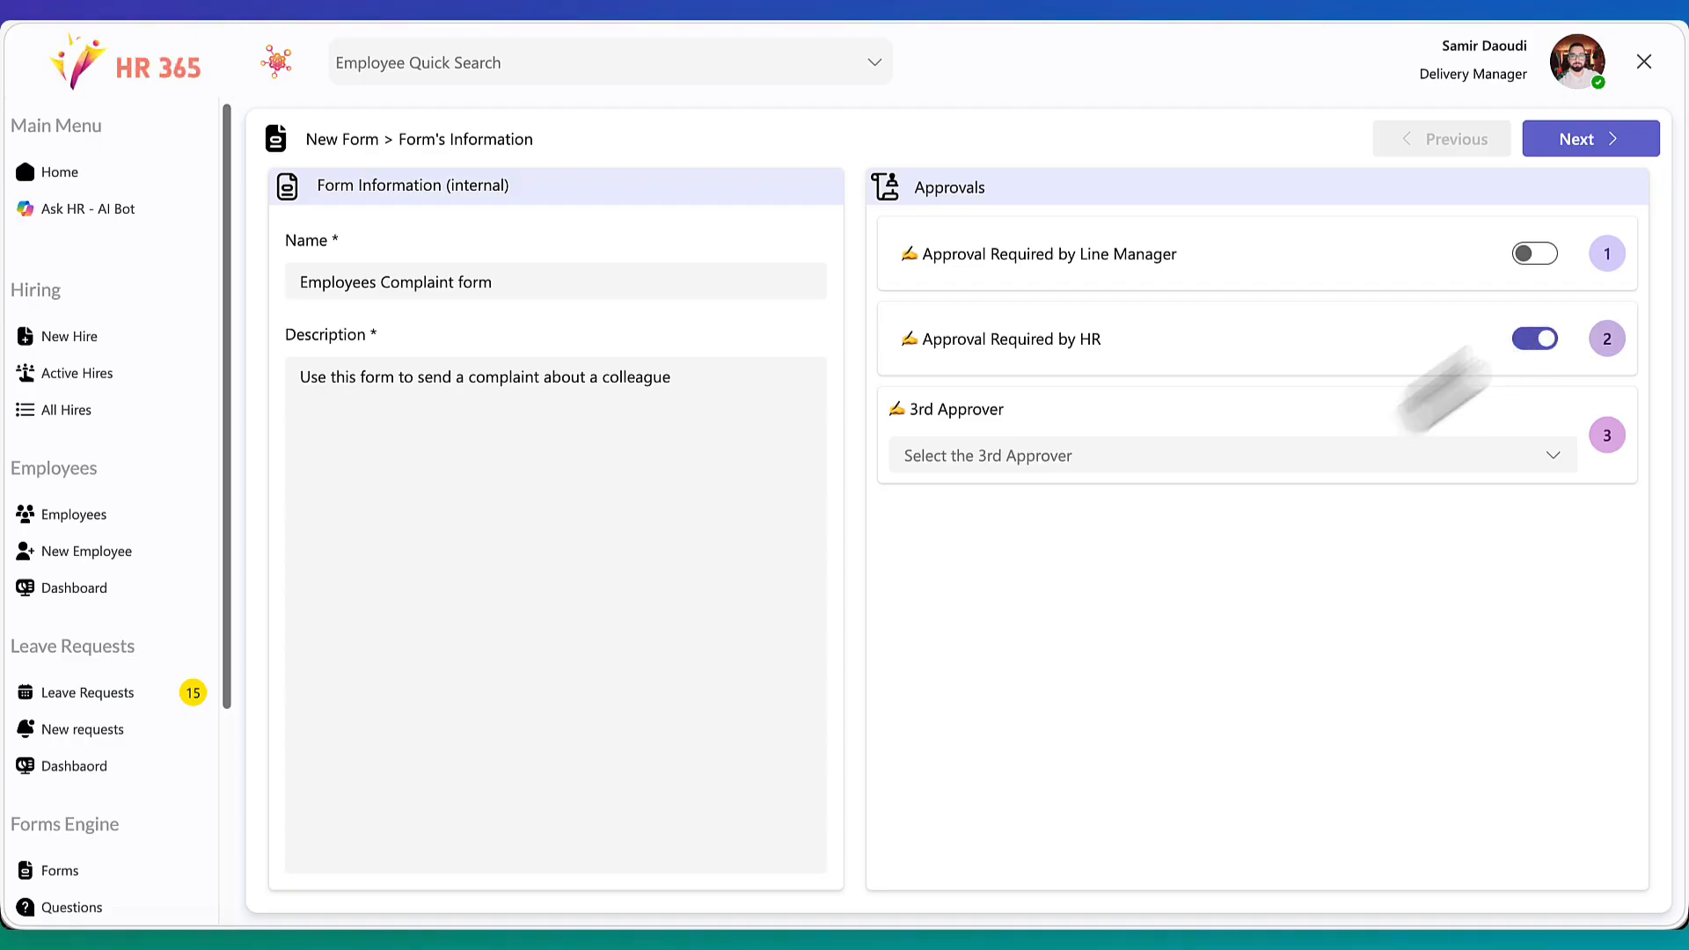
click(1379, 448)
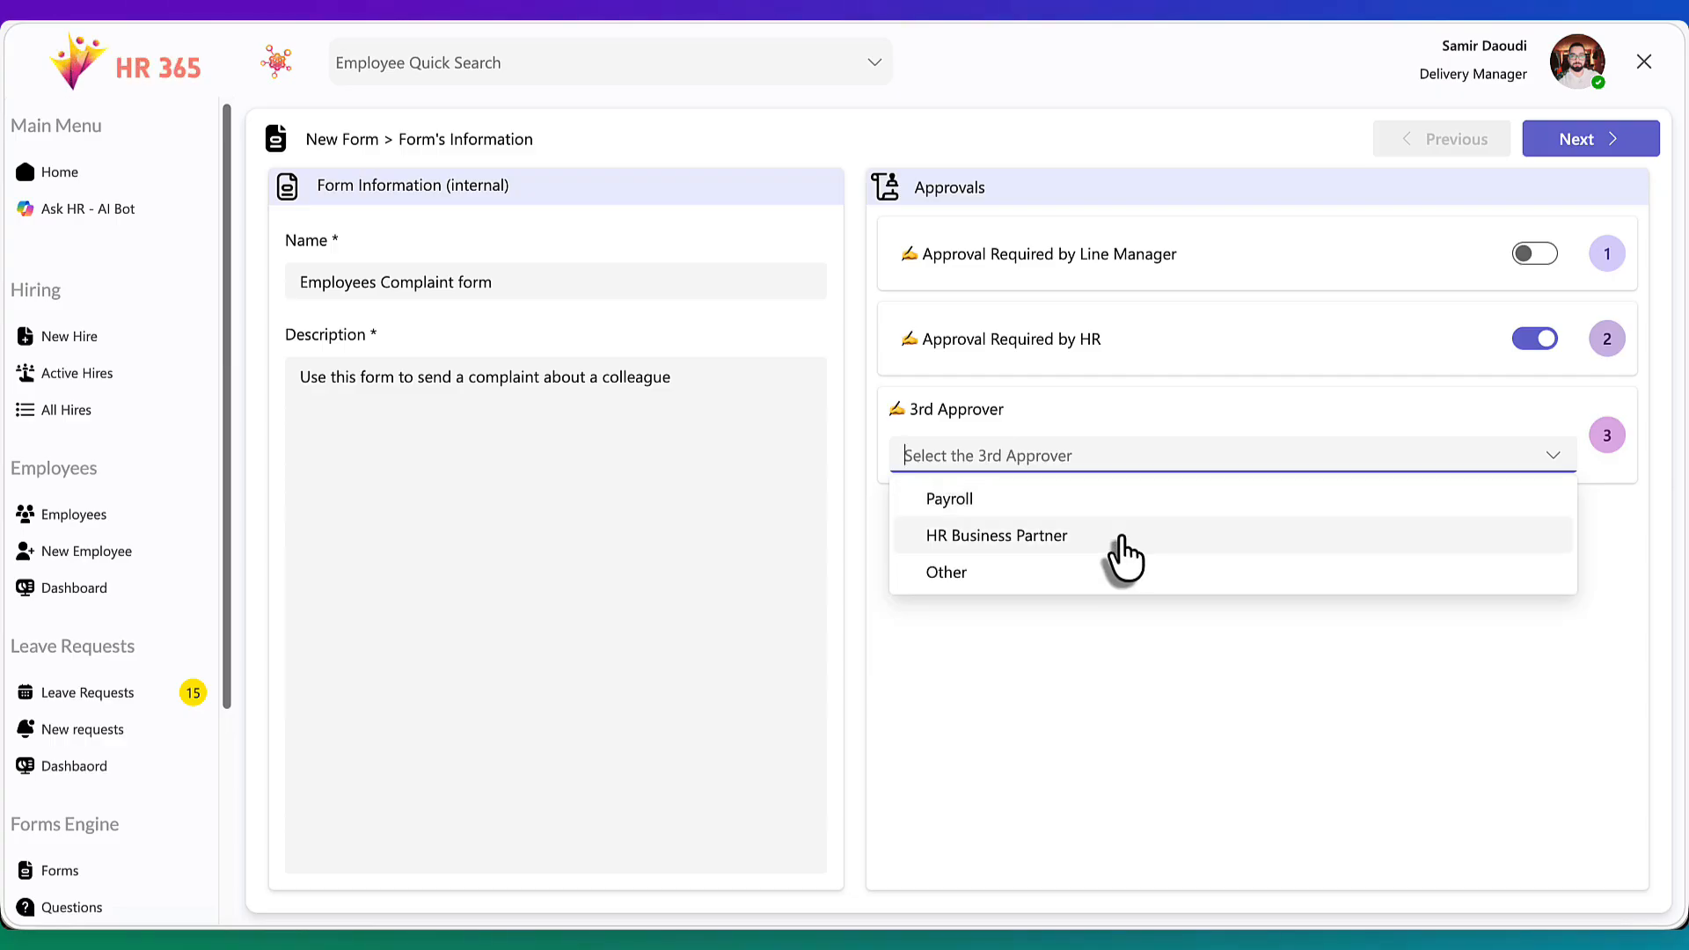
click(1201, 449)
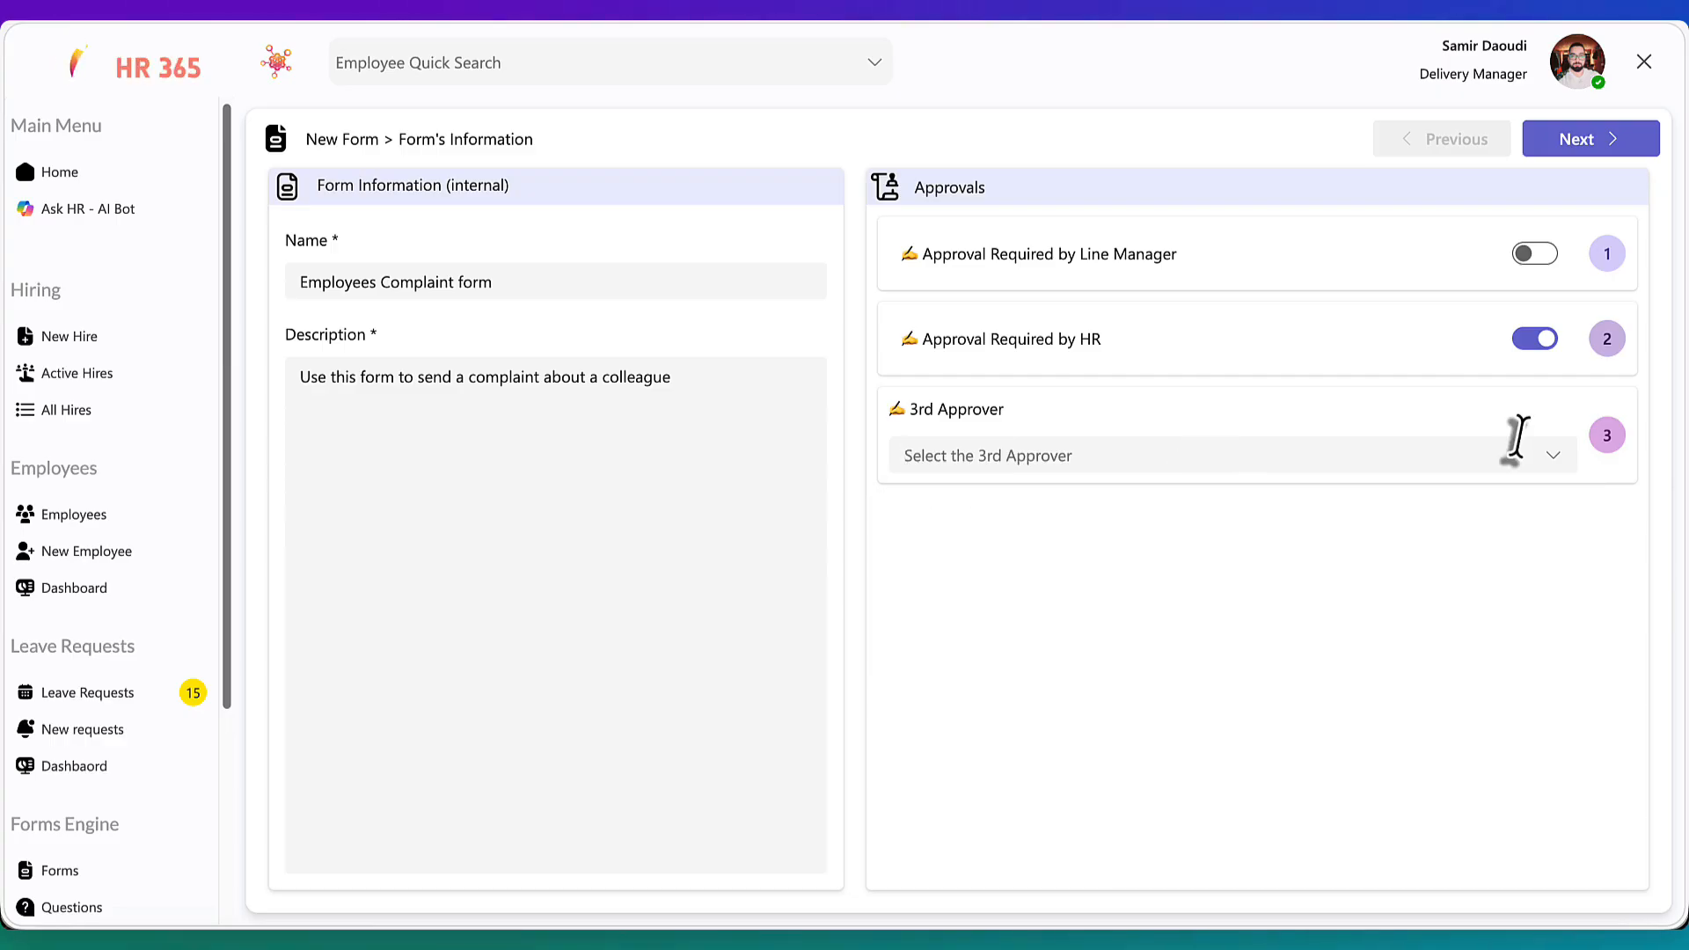
click(1596, 145)
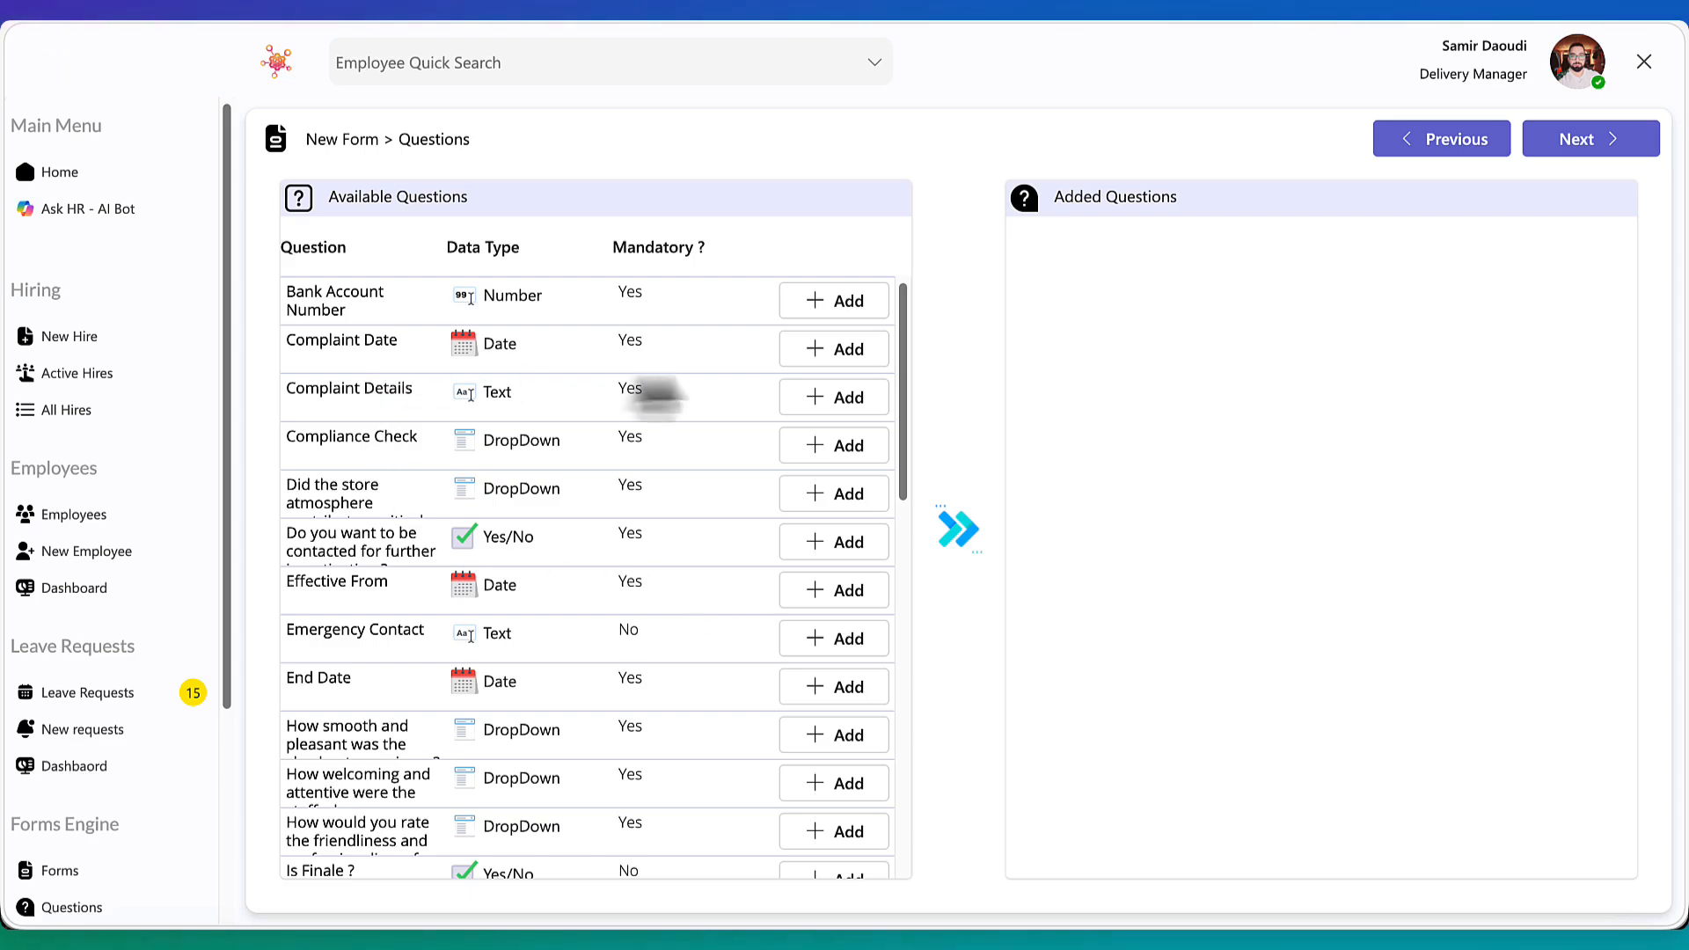
Add the Complaint Date, Complaint Details and further-investigation contact questions to the form
click(840, 356)
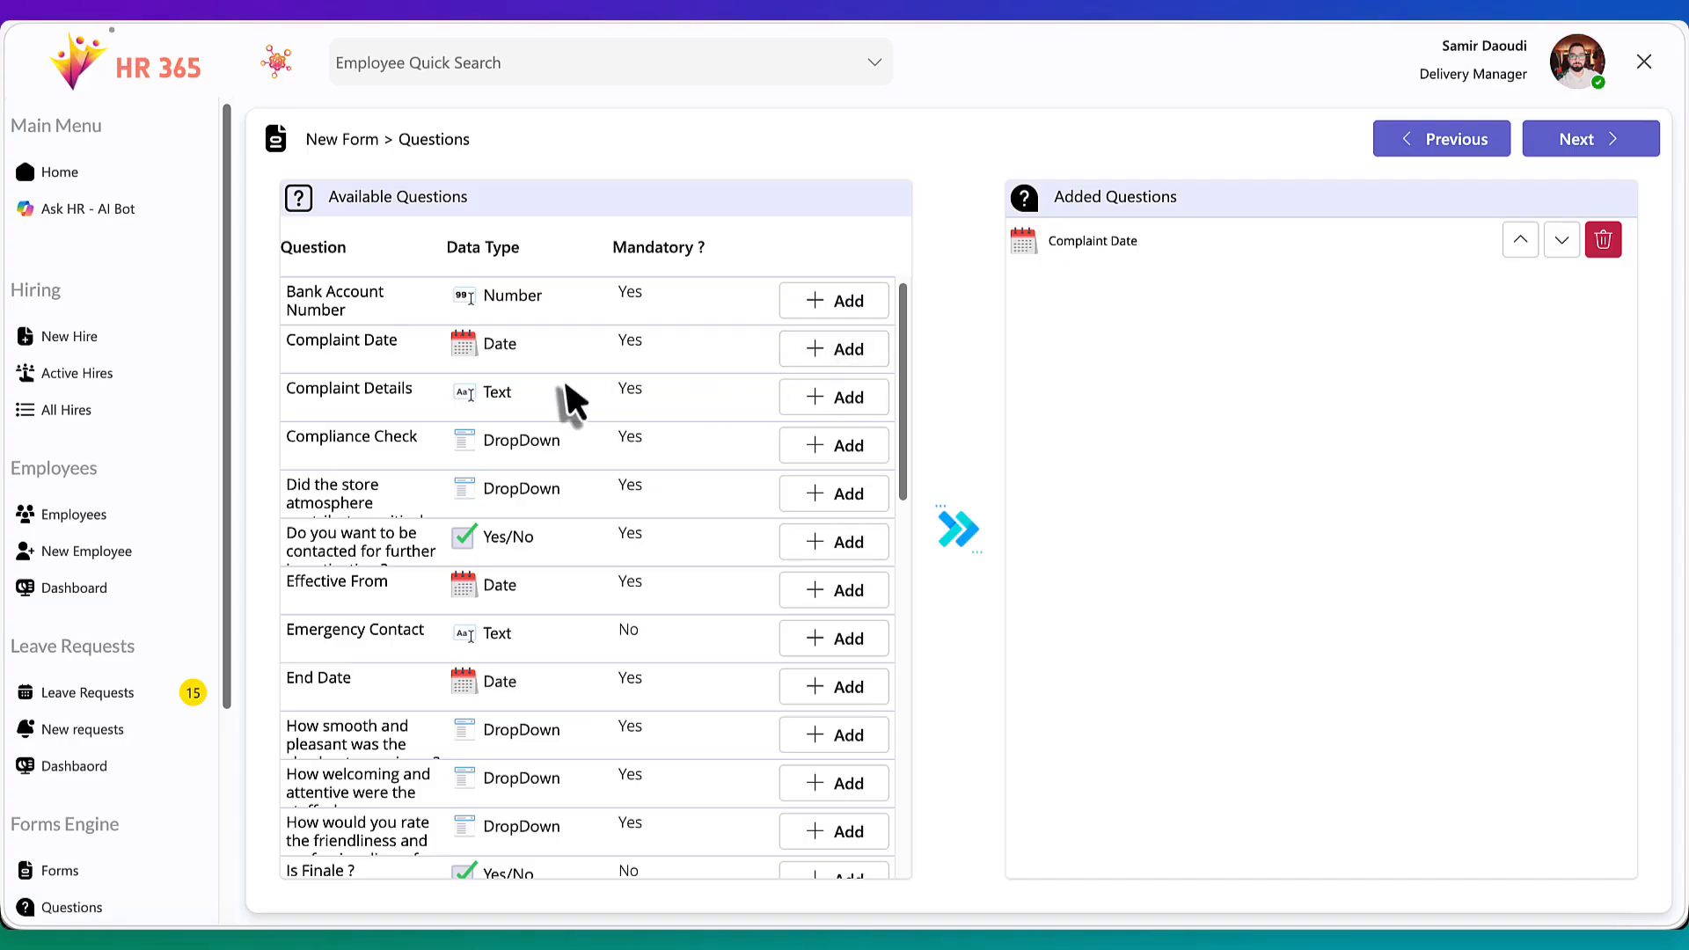
click(822, 403)
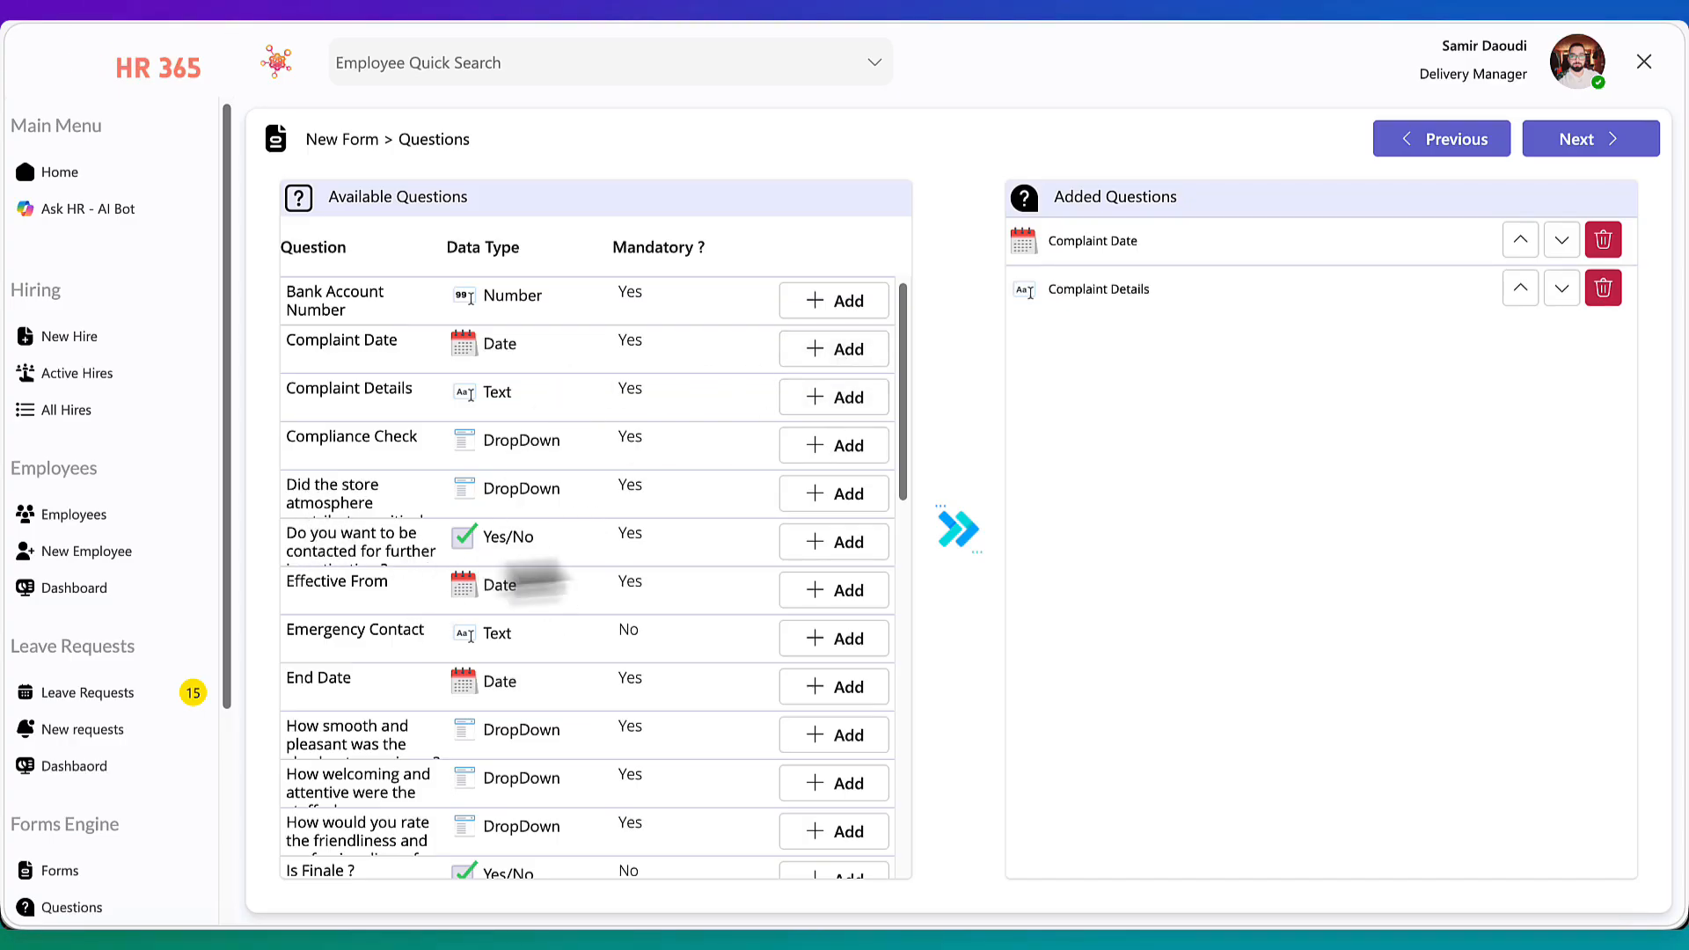
click(807, 550)
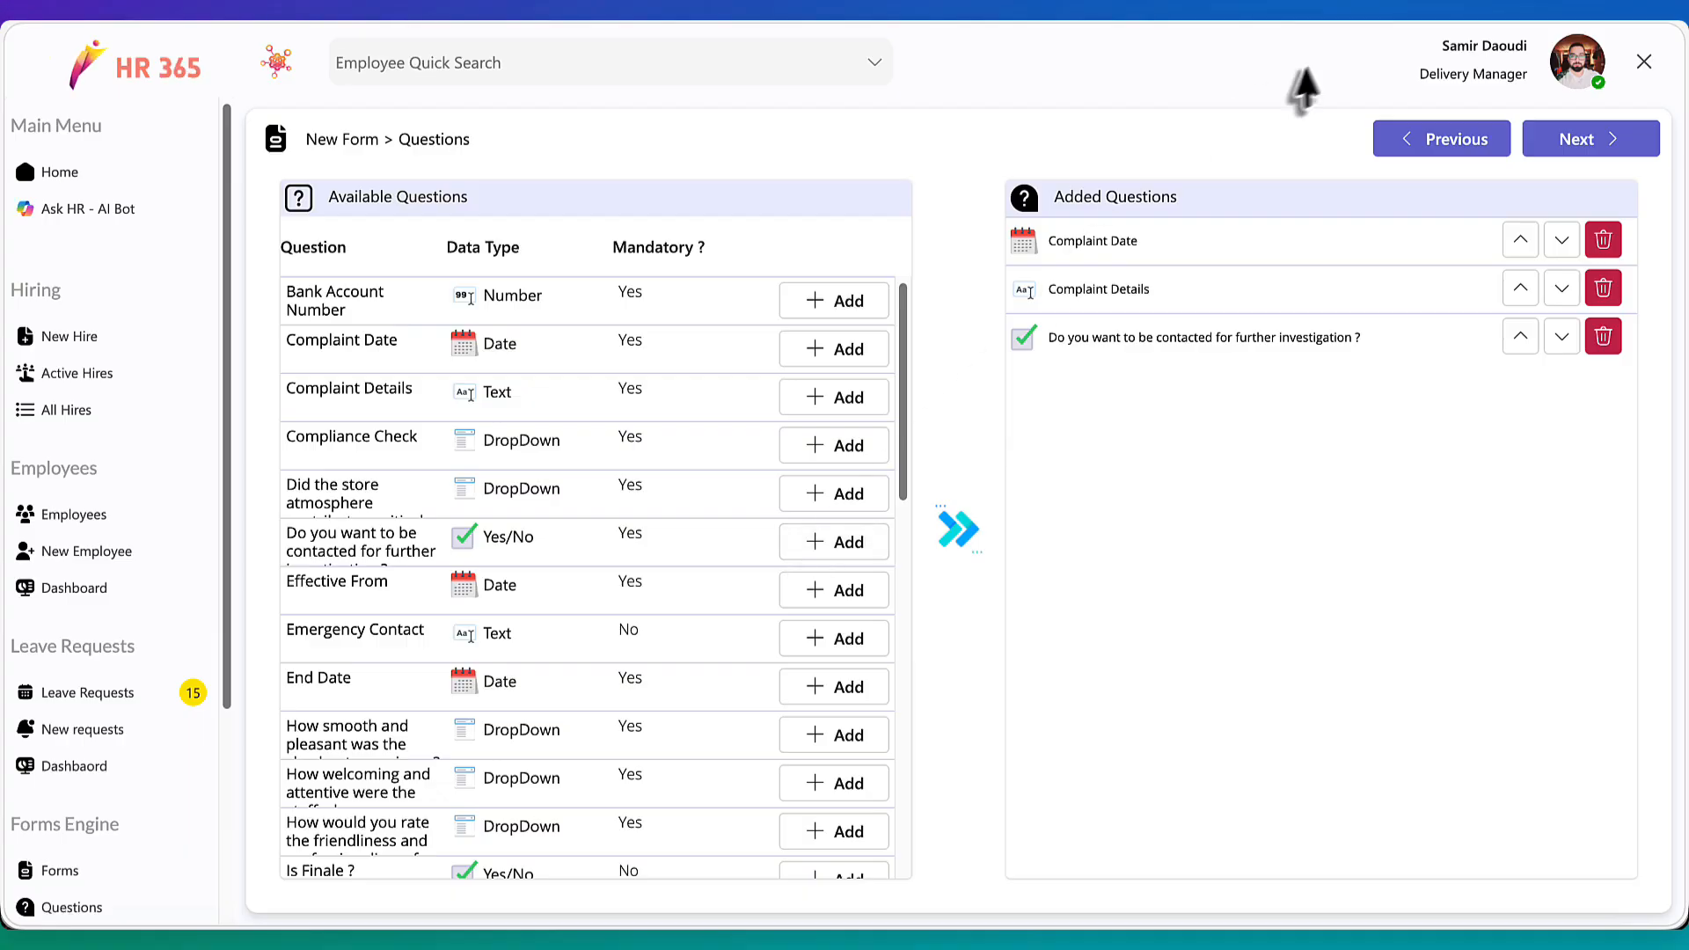
Add the "Where did the event take place ?" question to the form
click(1580, 22)
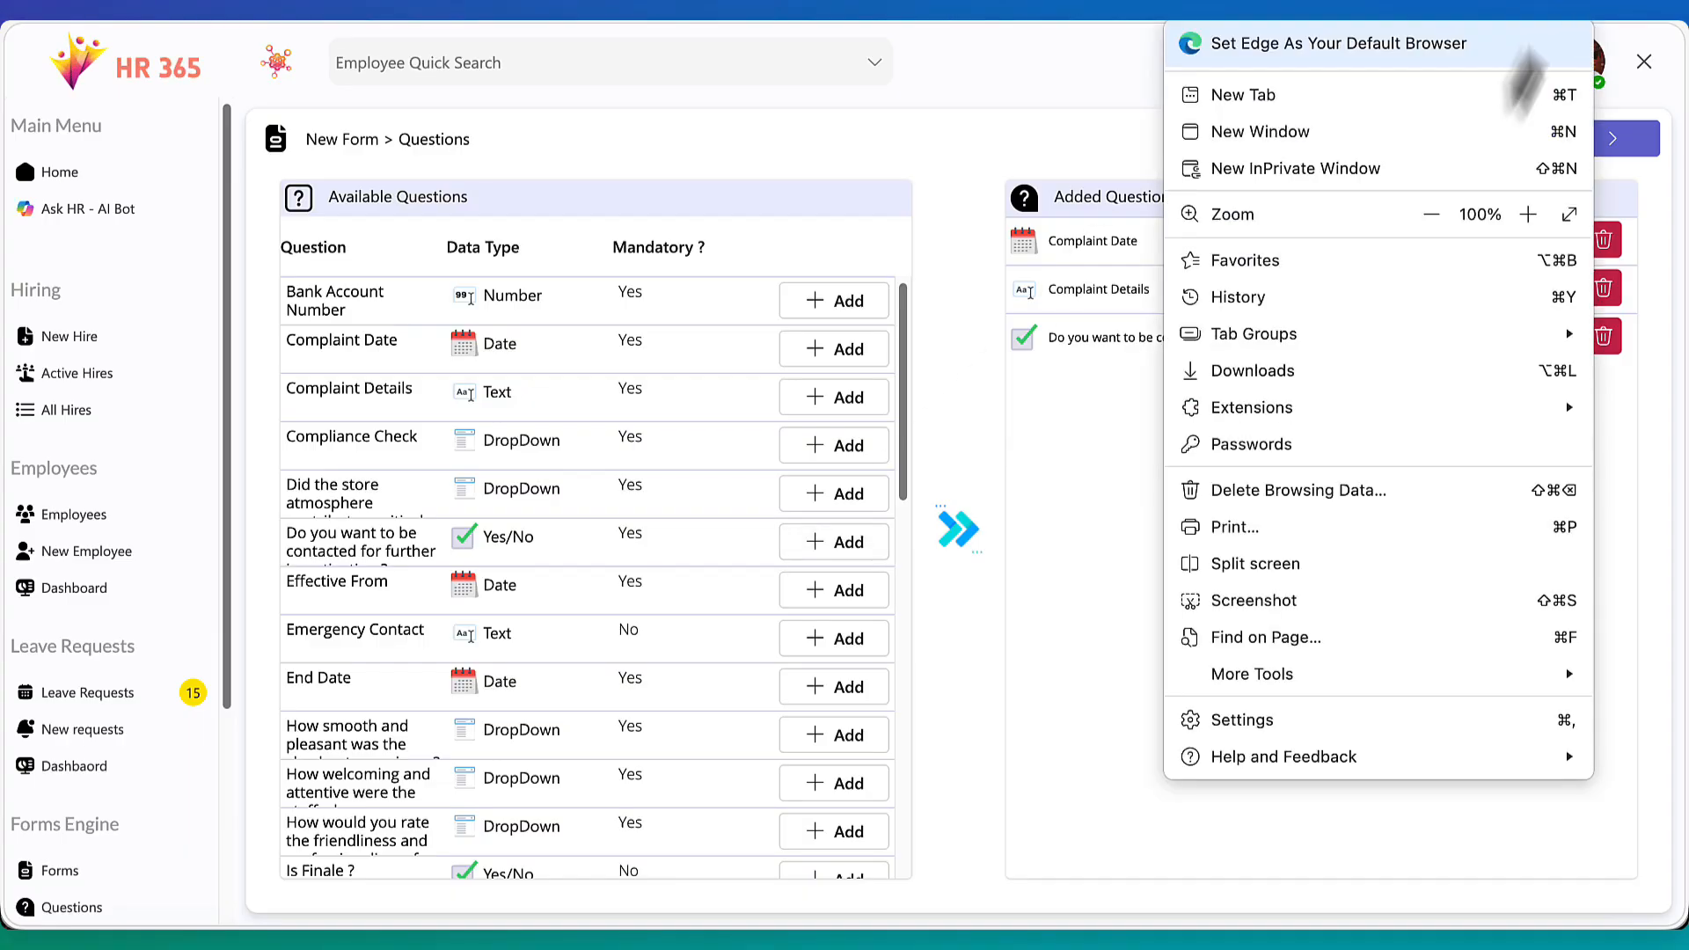
click(1431, 213)
click(1431, 213)
click(790, 109)
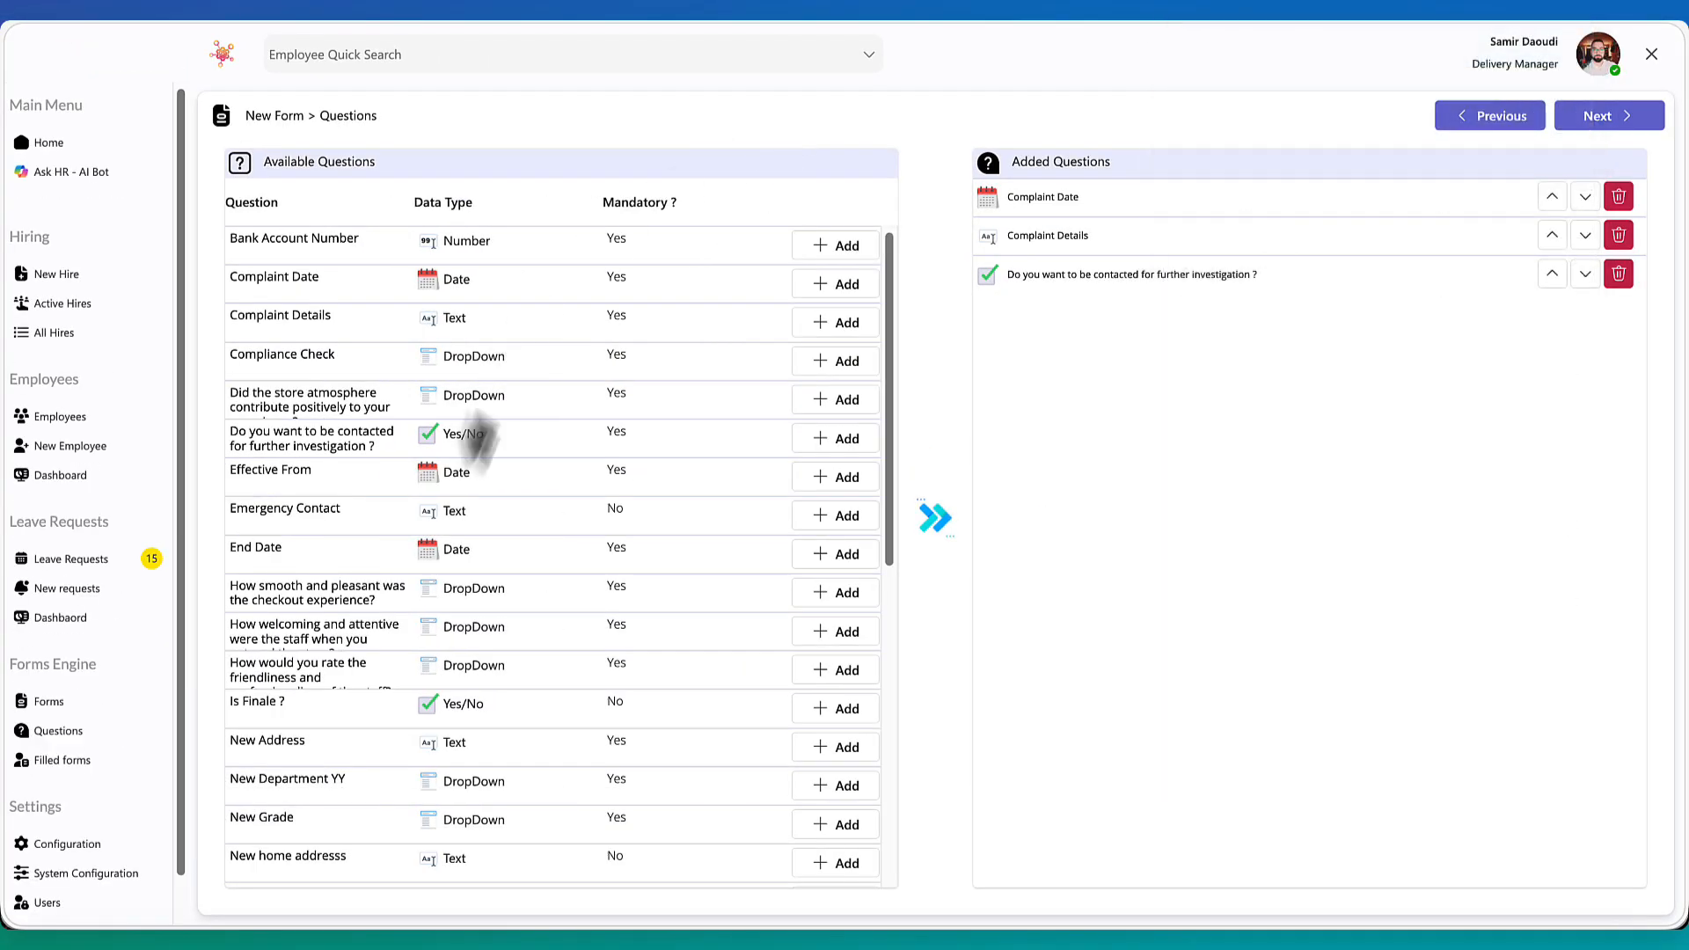
scroll(426, 554, down, 5)
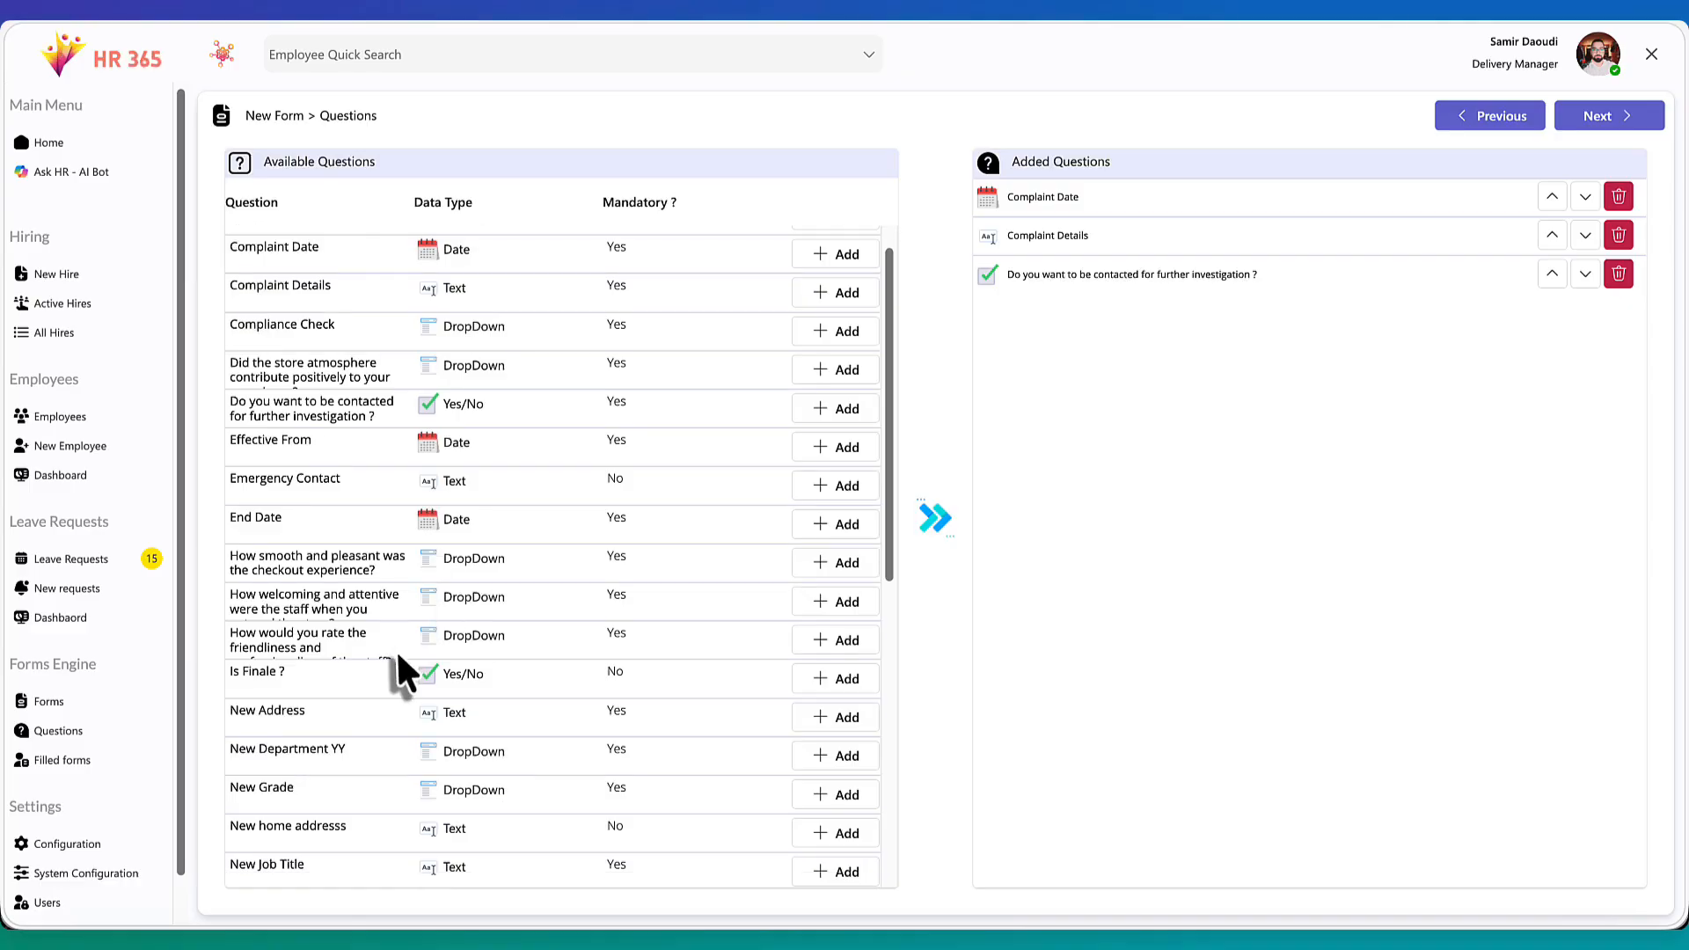
scroll(395, 658, down, 2)
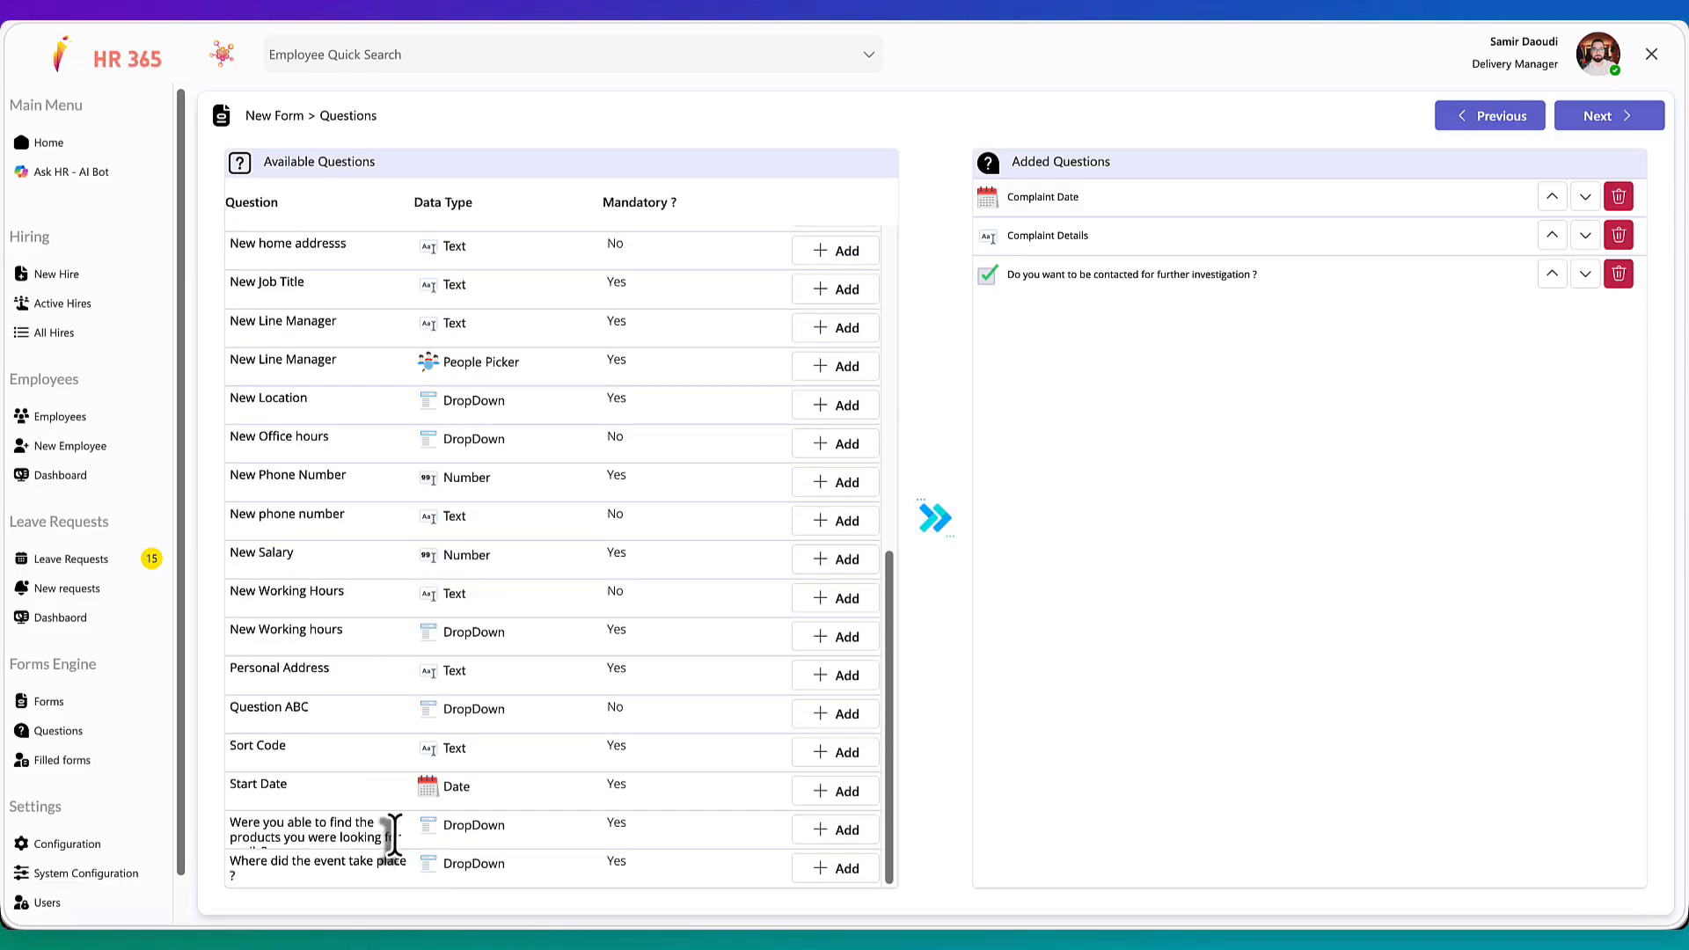
click(836, 869)
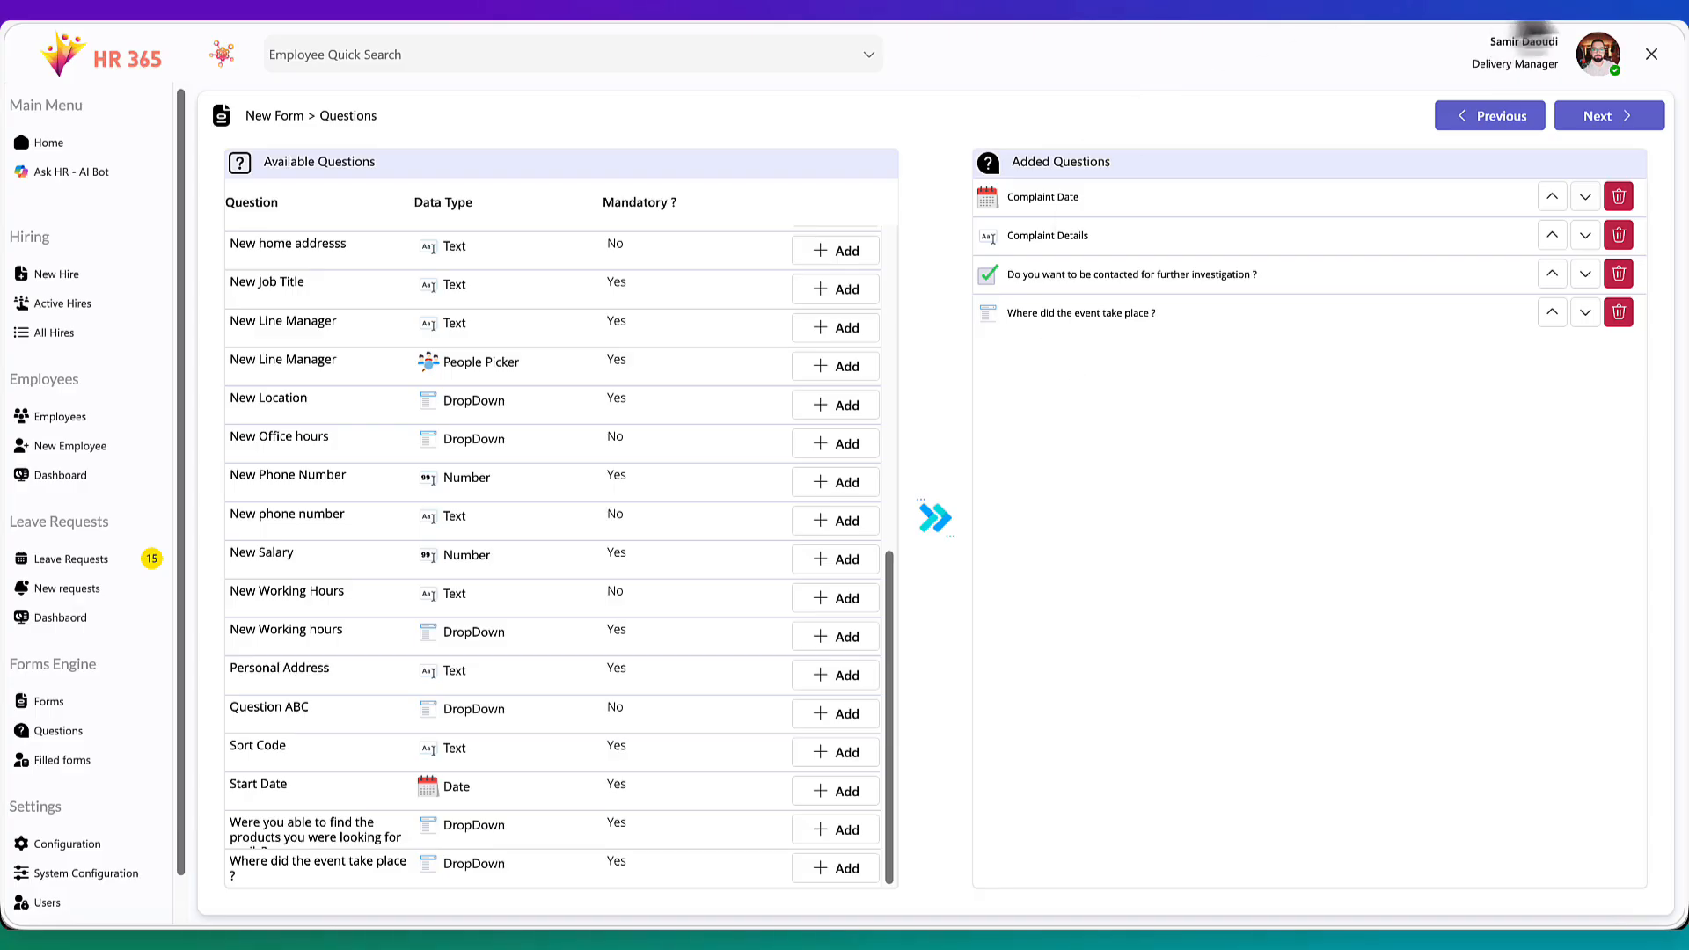
Reorder the added questions: event location, Complaint Details, Complaint Date, then the further-investigation contact question
click(1609, 13)
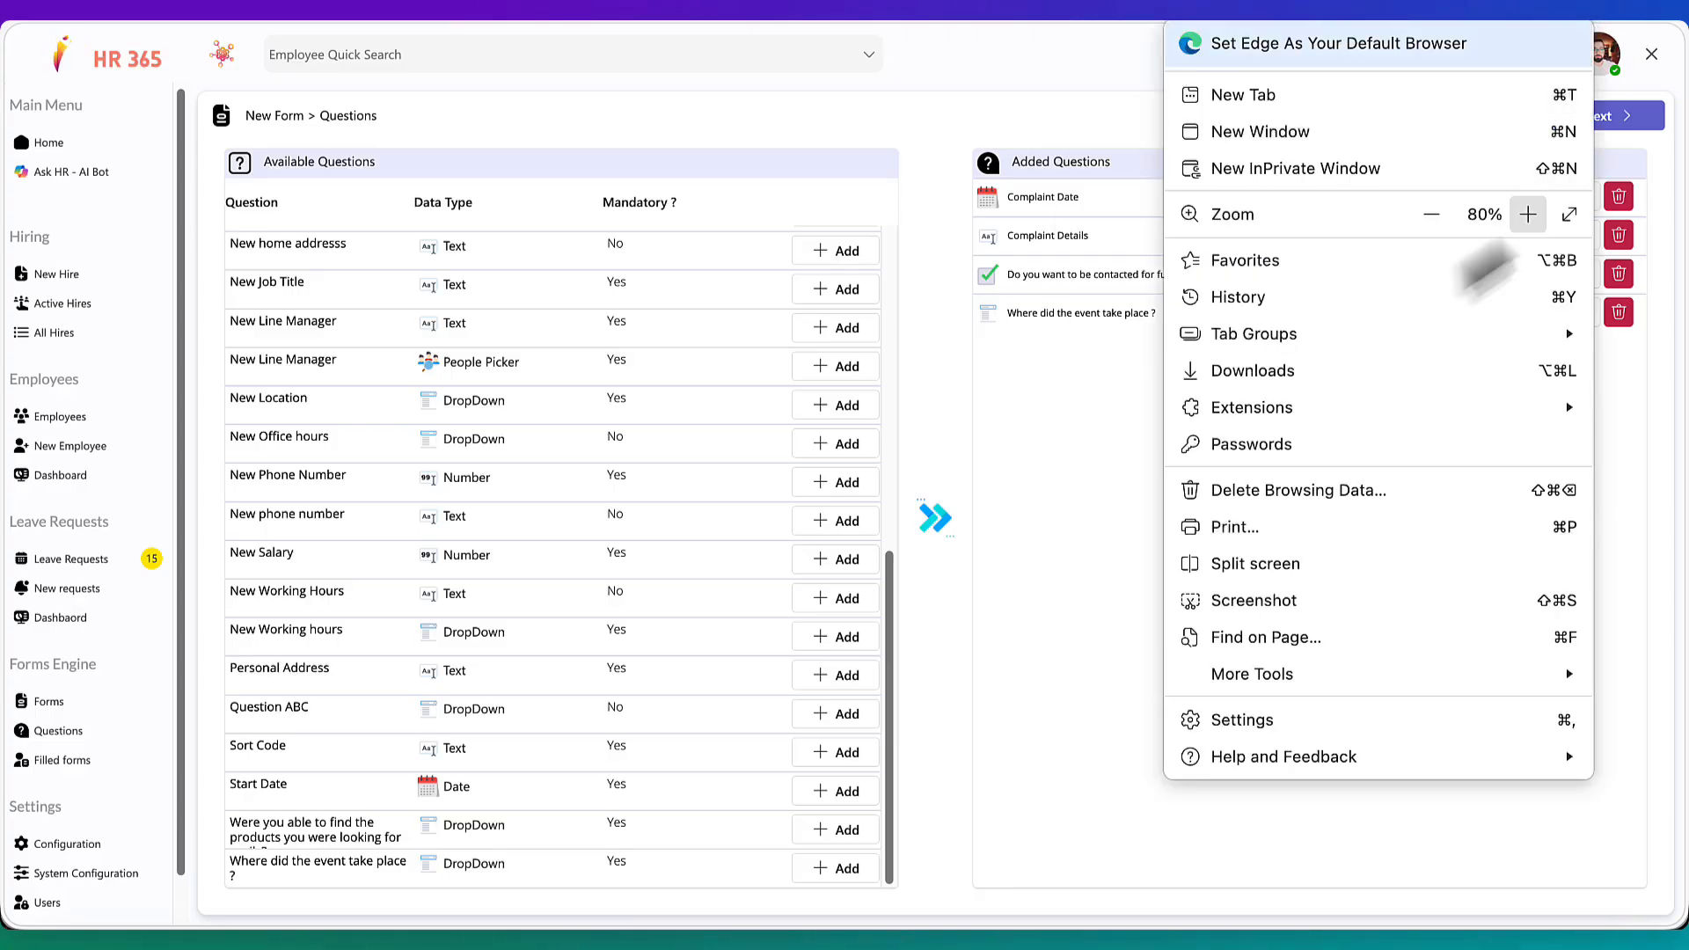
click(1515, 220)
click(1515, 220)
click(1010, 139)
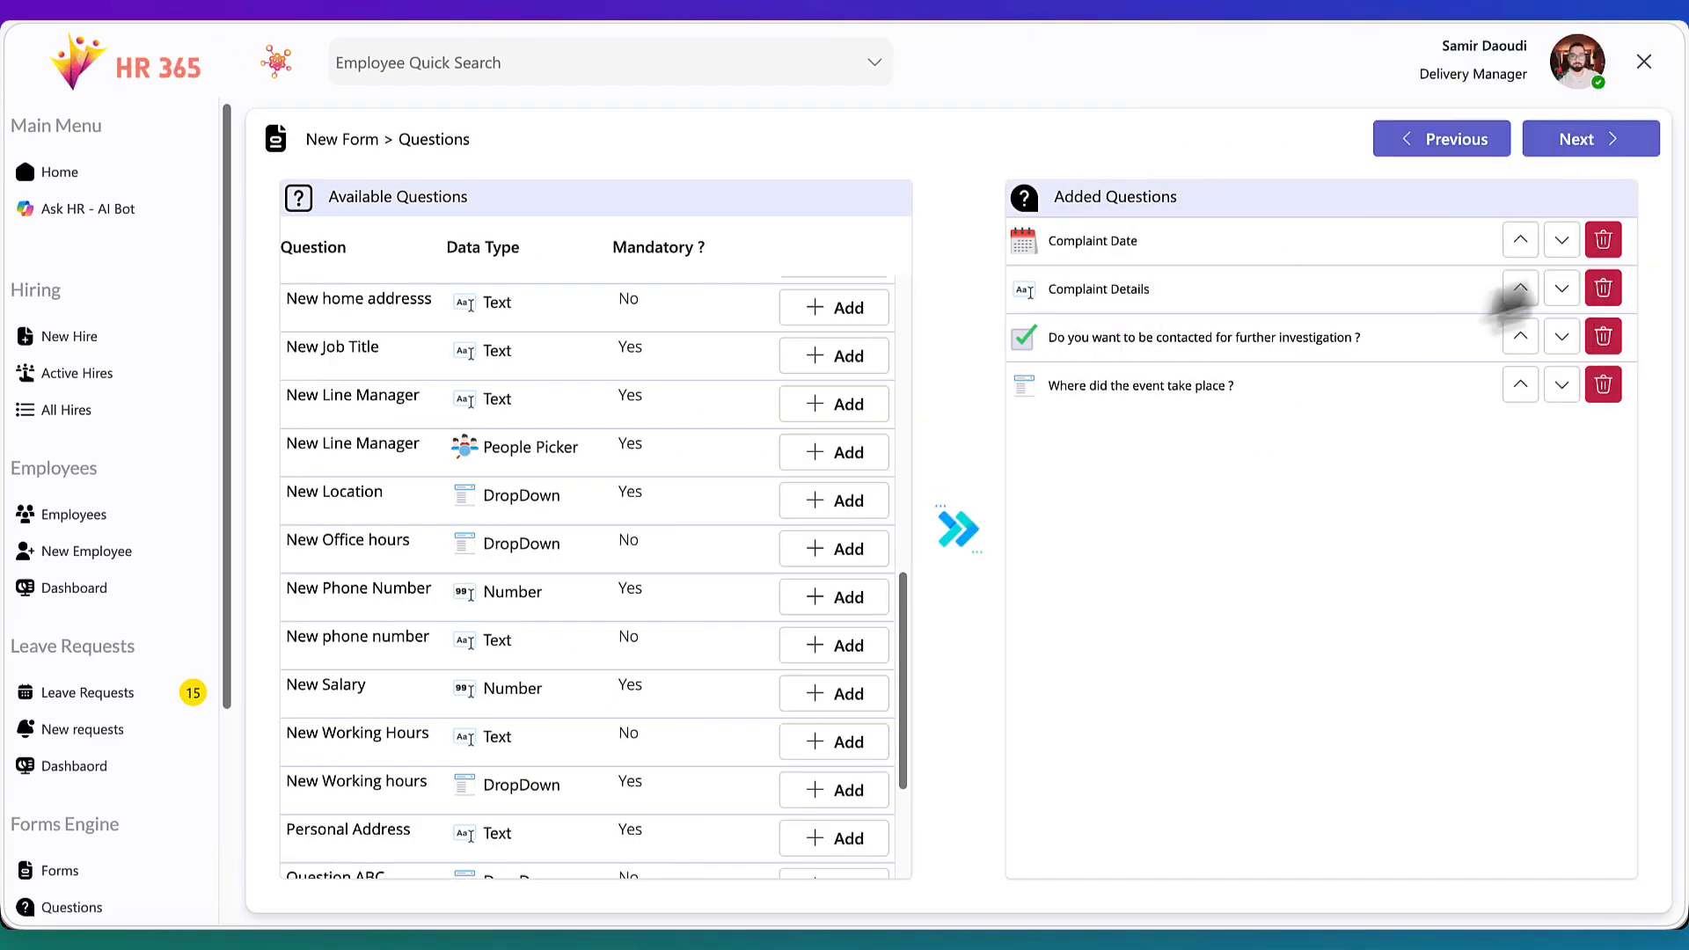
click(1560, 251)
click(1561, 295)
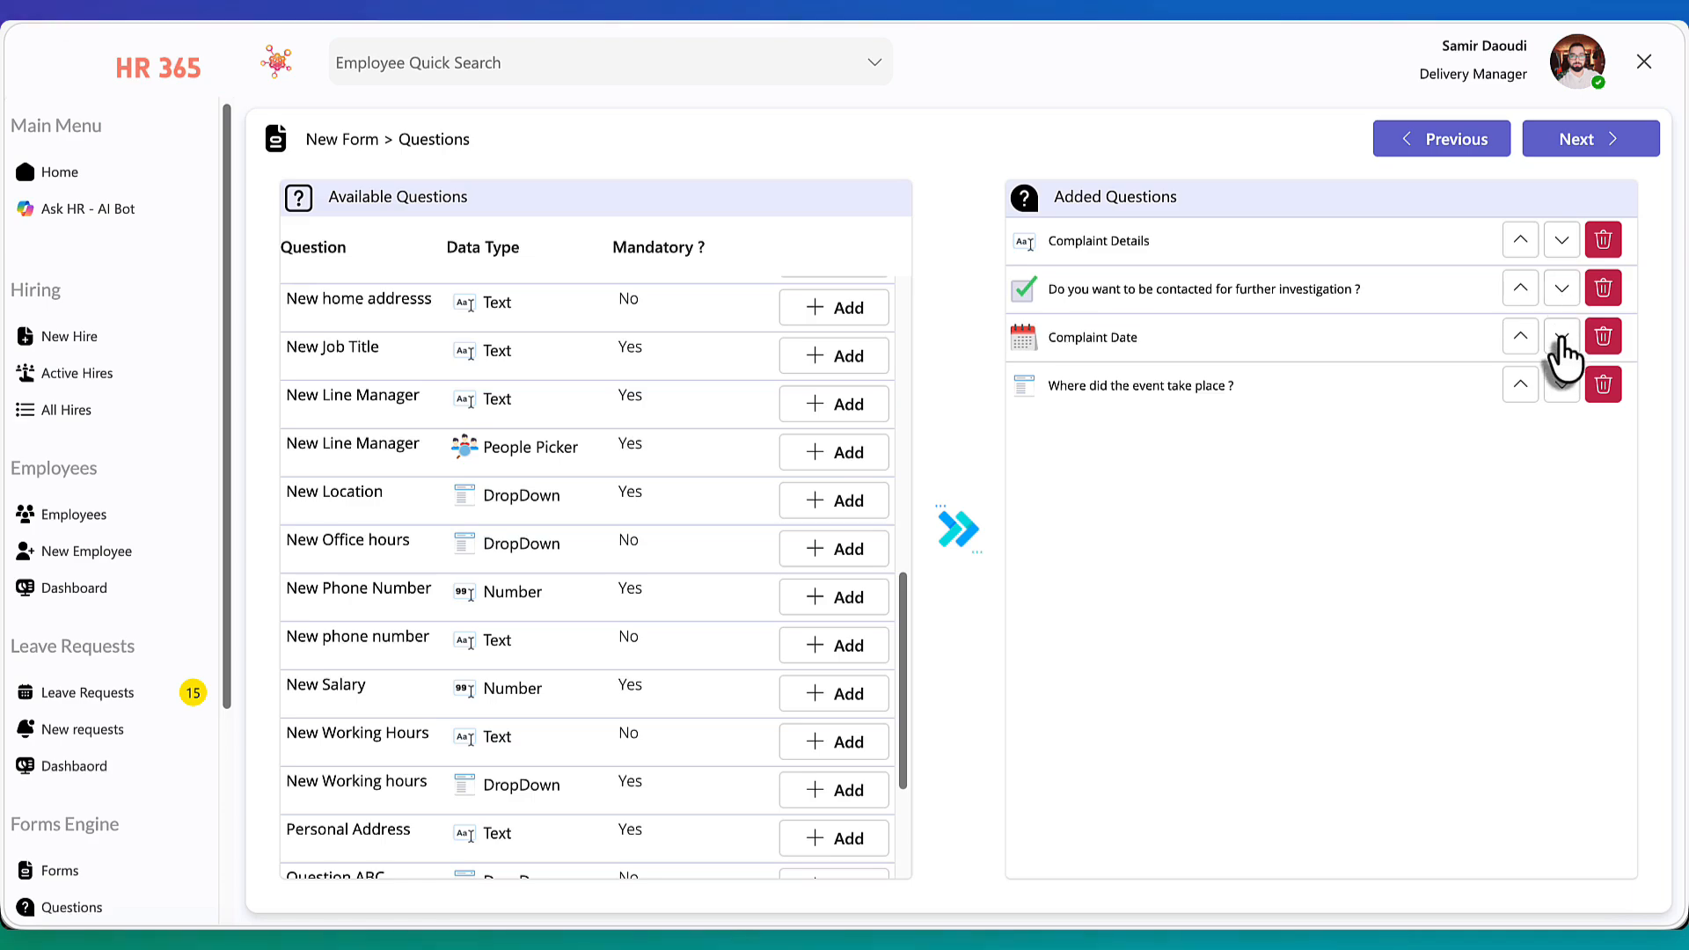
click(1561, 340)
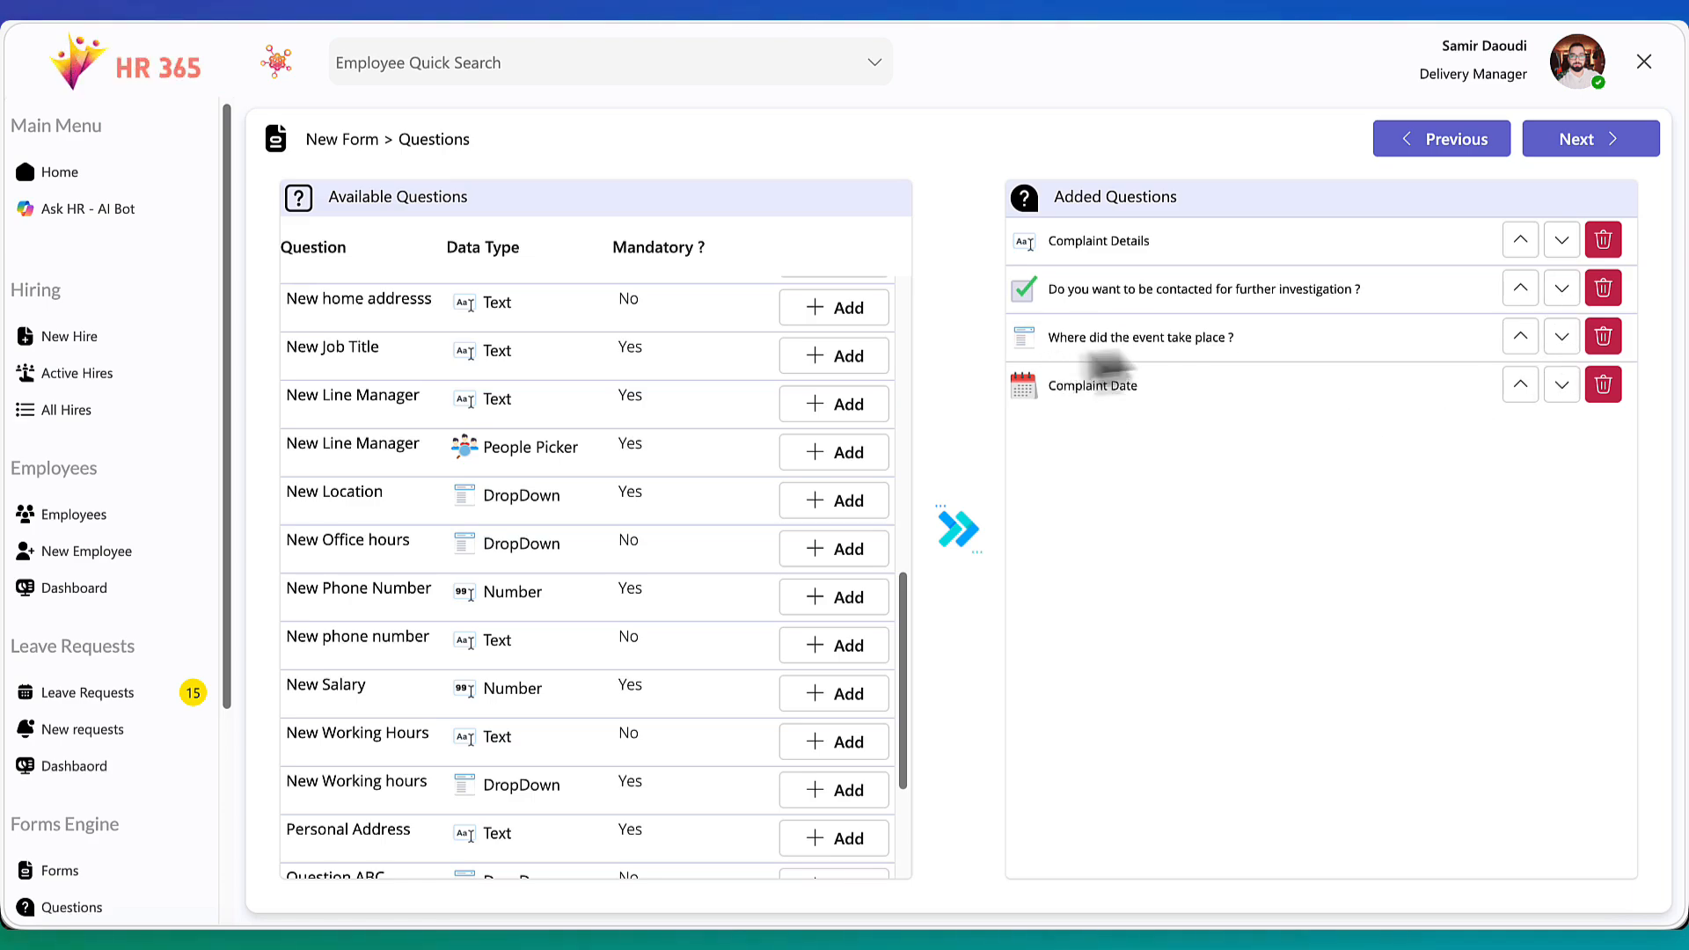
click(1519, 337)
click(1520, 289)
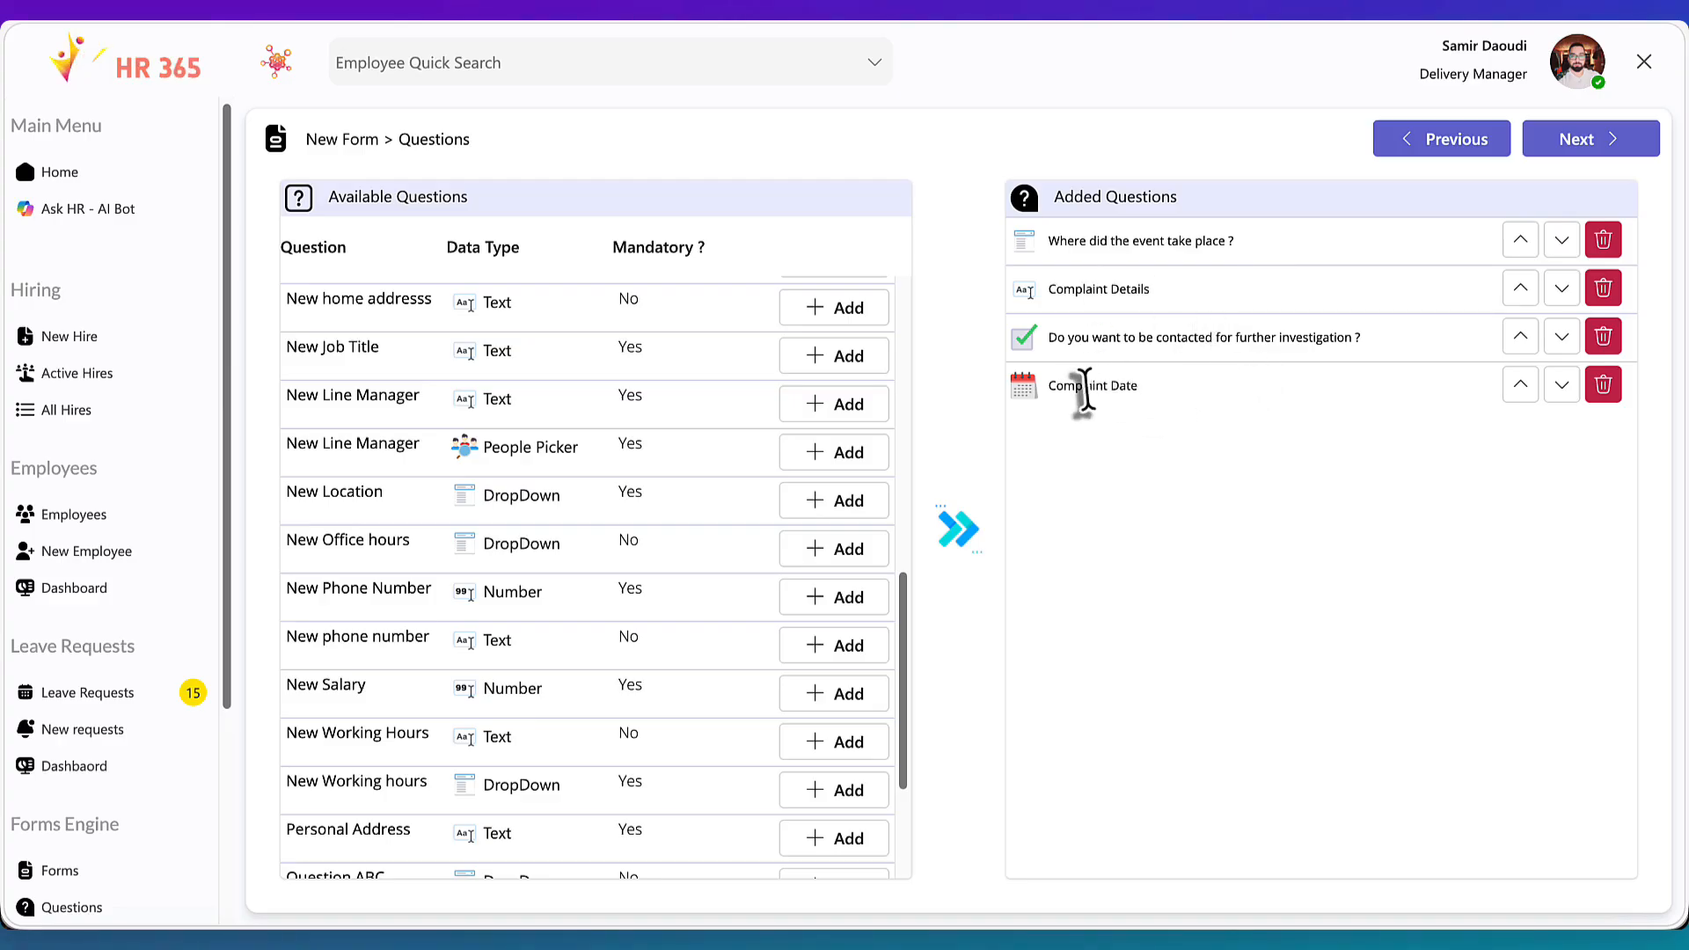
click(1561, 340)
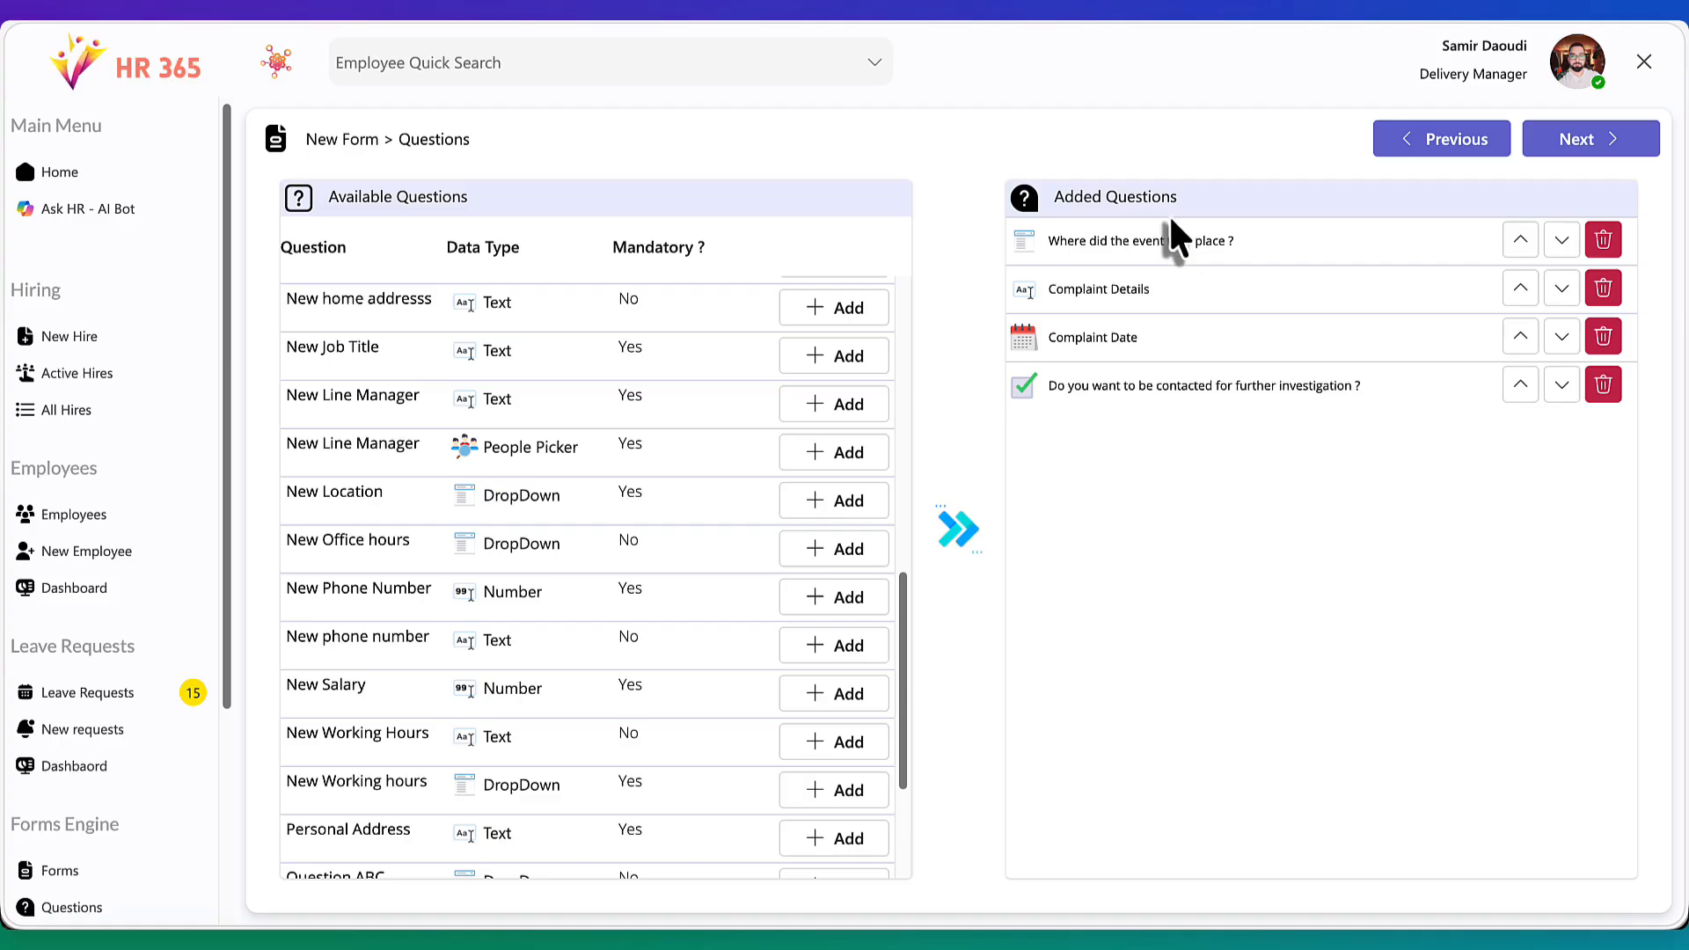
Continue to the form header and enter the line "Use this form if you would like to complain about any aspects of your job."
click(1615, 139)
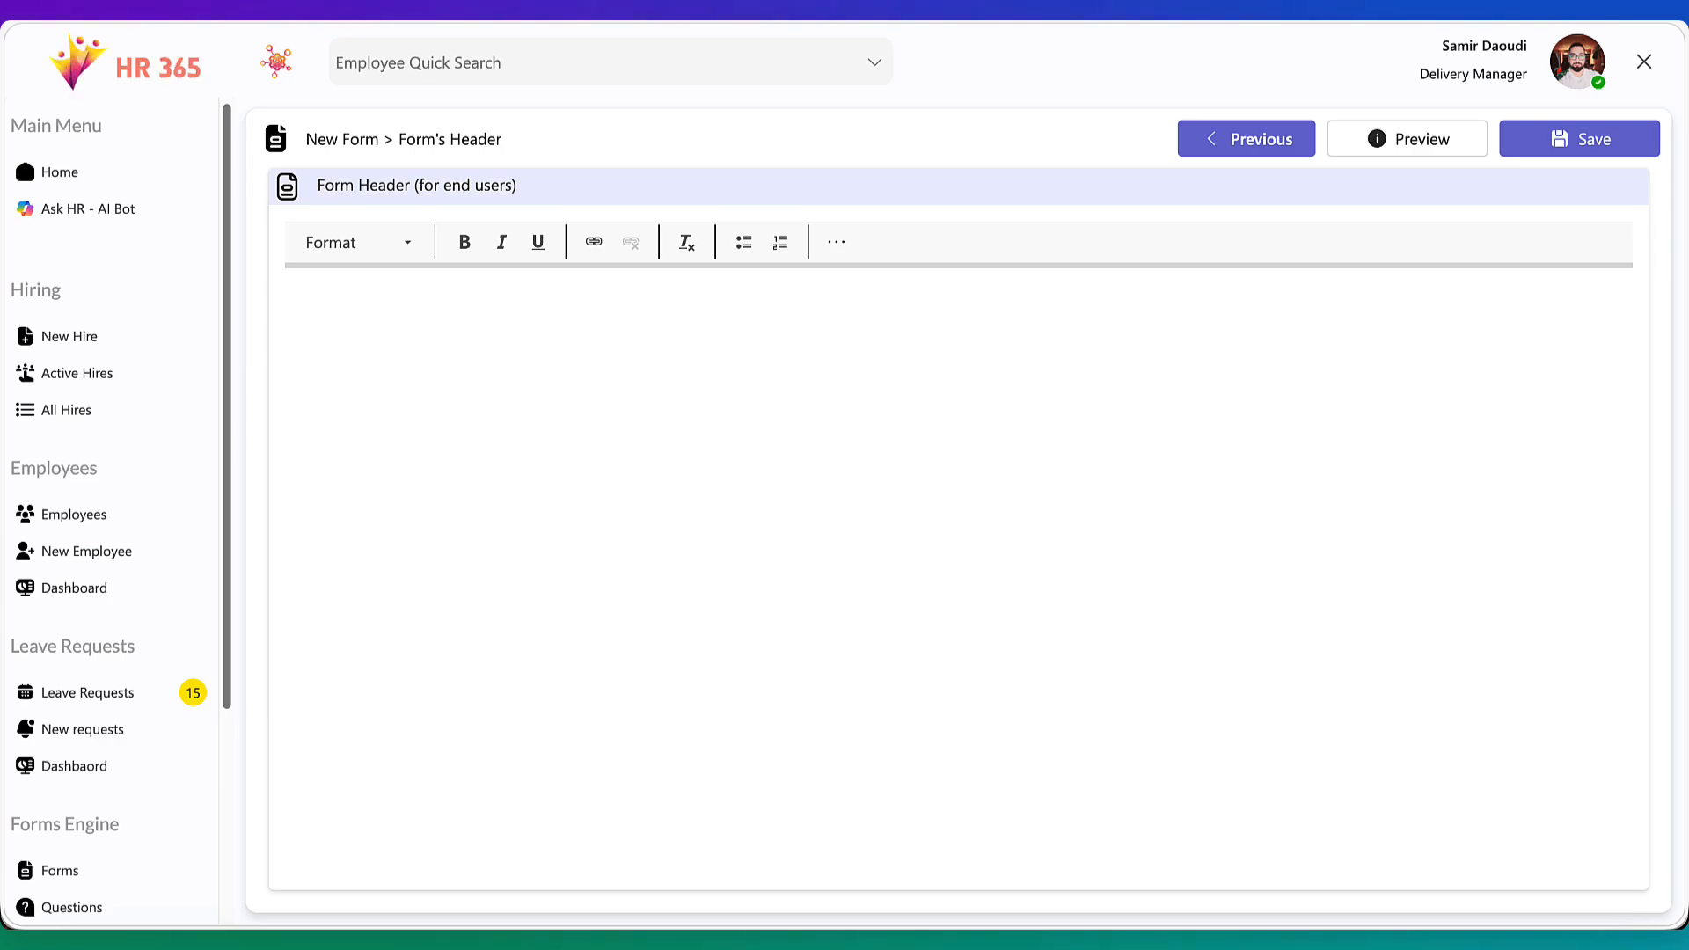
click(656, 380)
text(Use this form if you would like to complain about any aspects of your job.)
key(Return)
Add a second header line: "Please provide as much details as necessary to progress your complaint quickly."
text(Please provide as much details as necessary to progress your complaint quickly.)
key(Return)
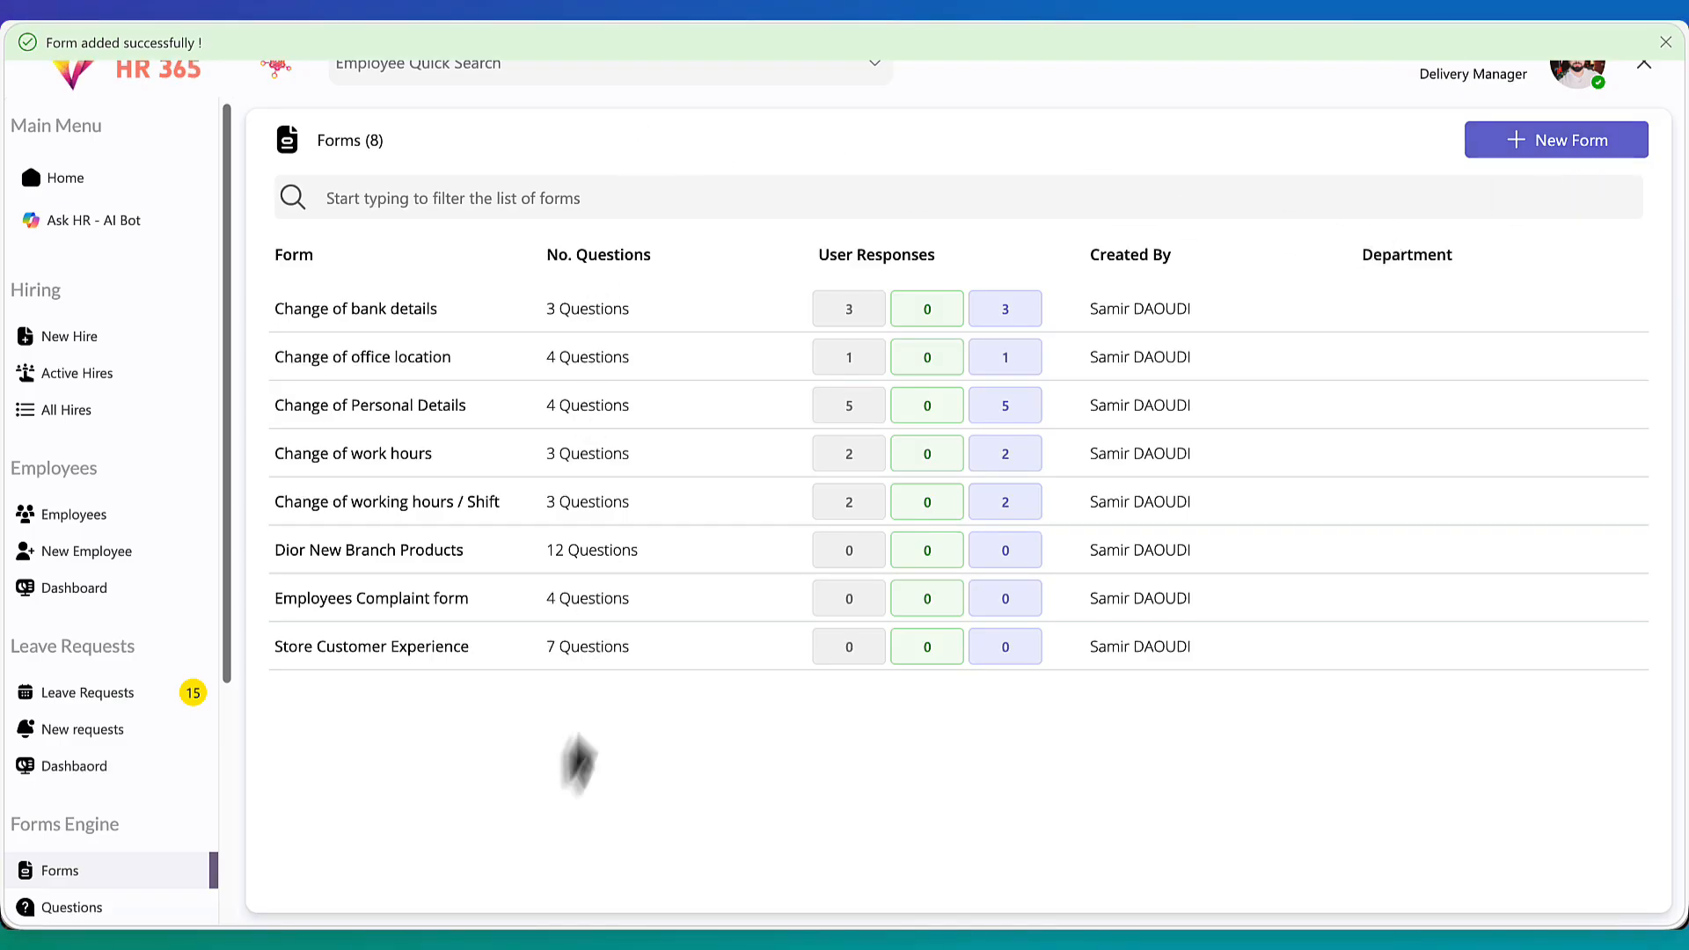
Open the Employees Complaint form, preview it, and test picking Sun, Mar 15, 2026 as the complaint date
click(386, 613)
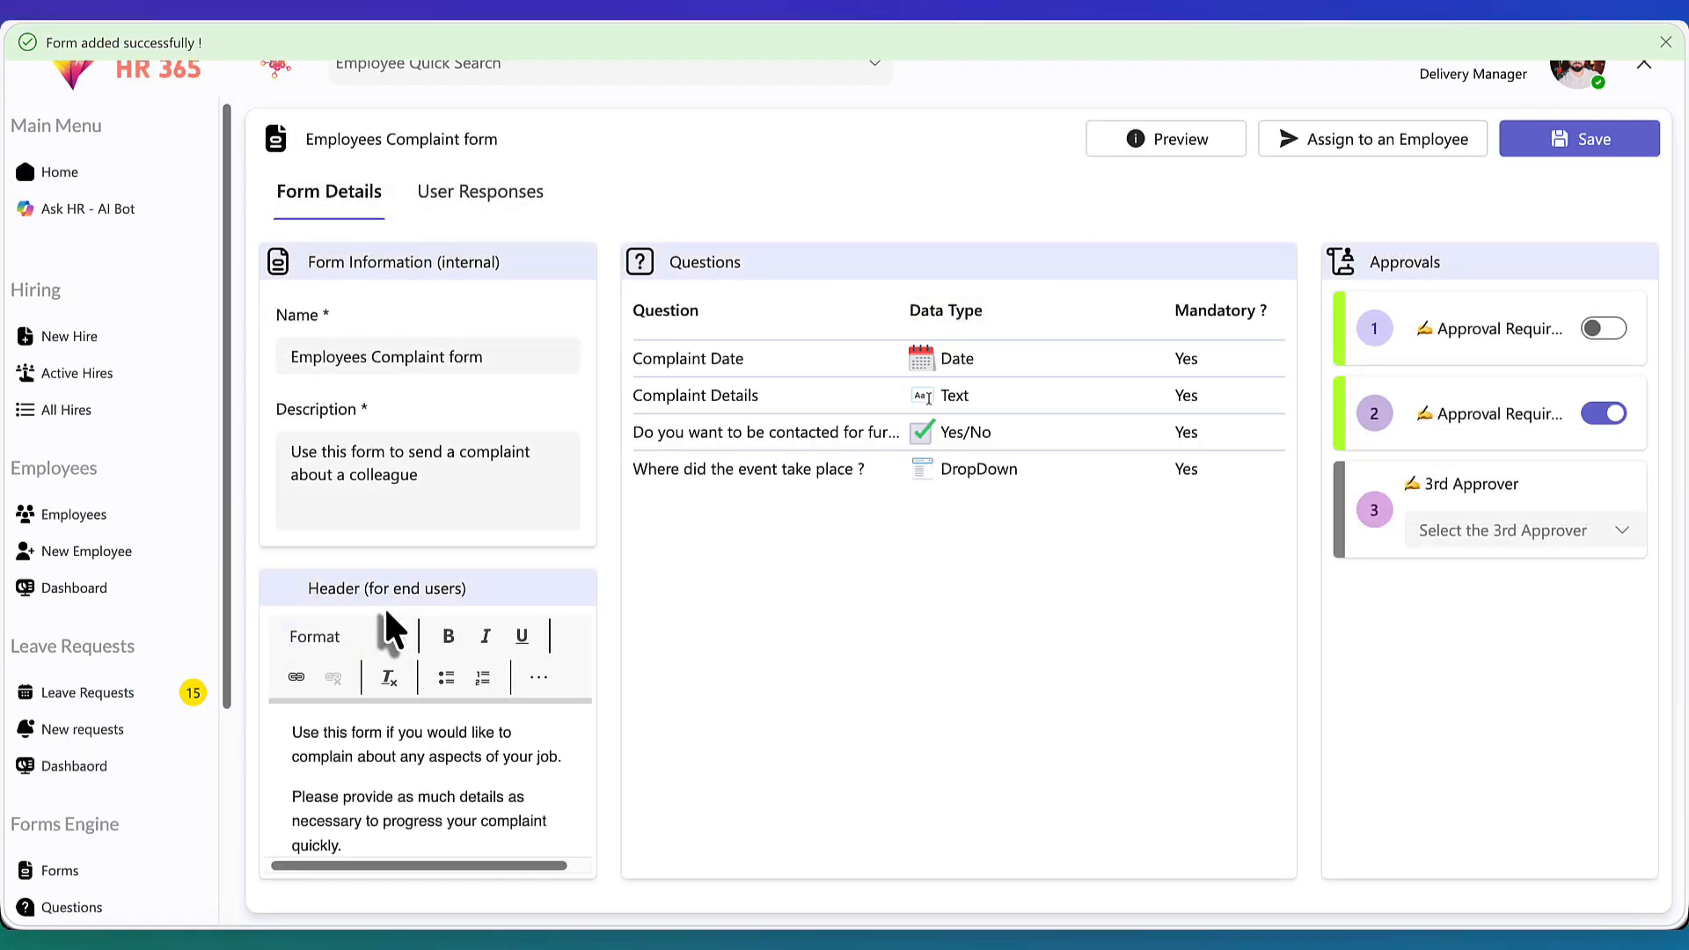
click(1163, 138)
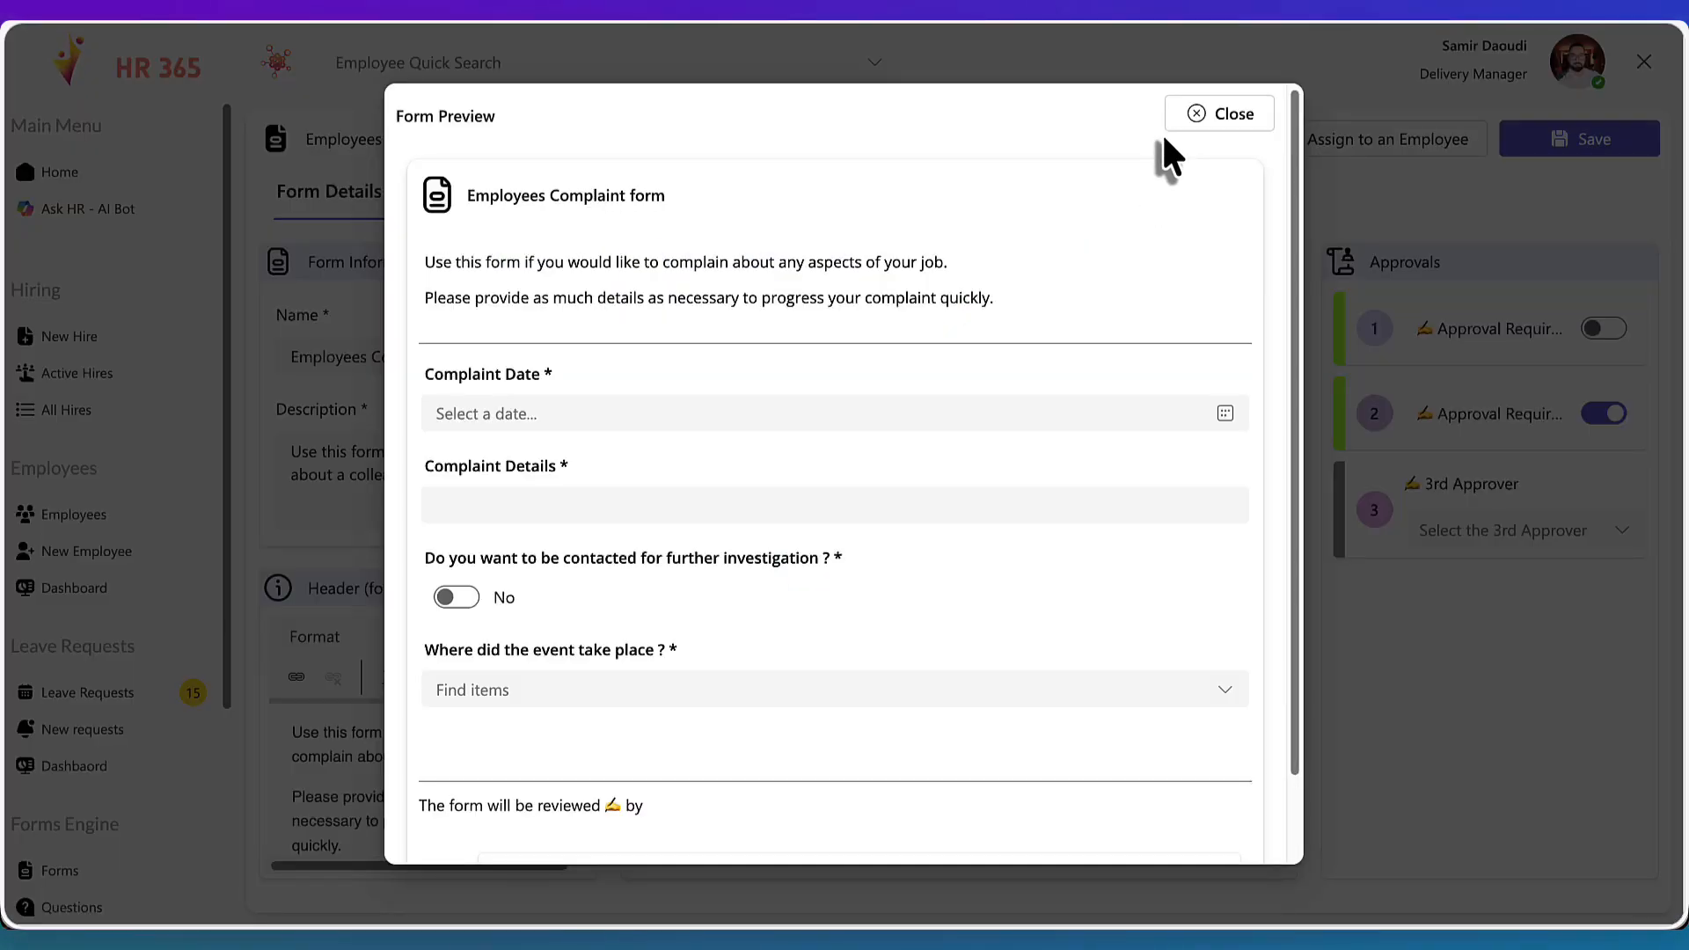
scroll(1054, 245, down, 1)
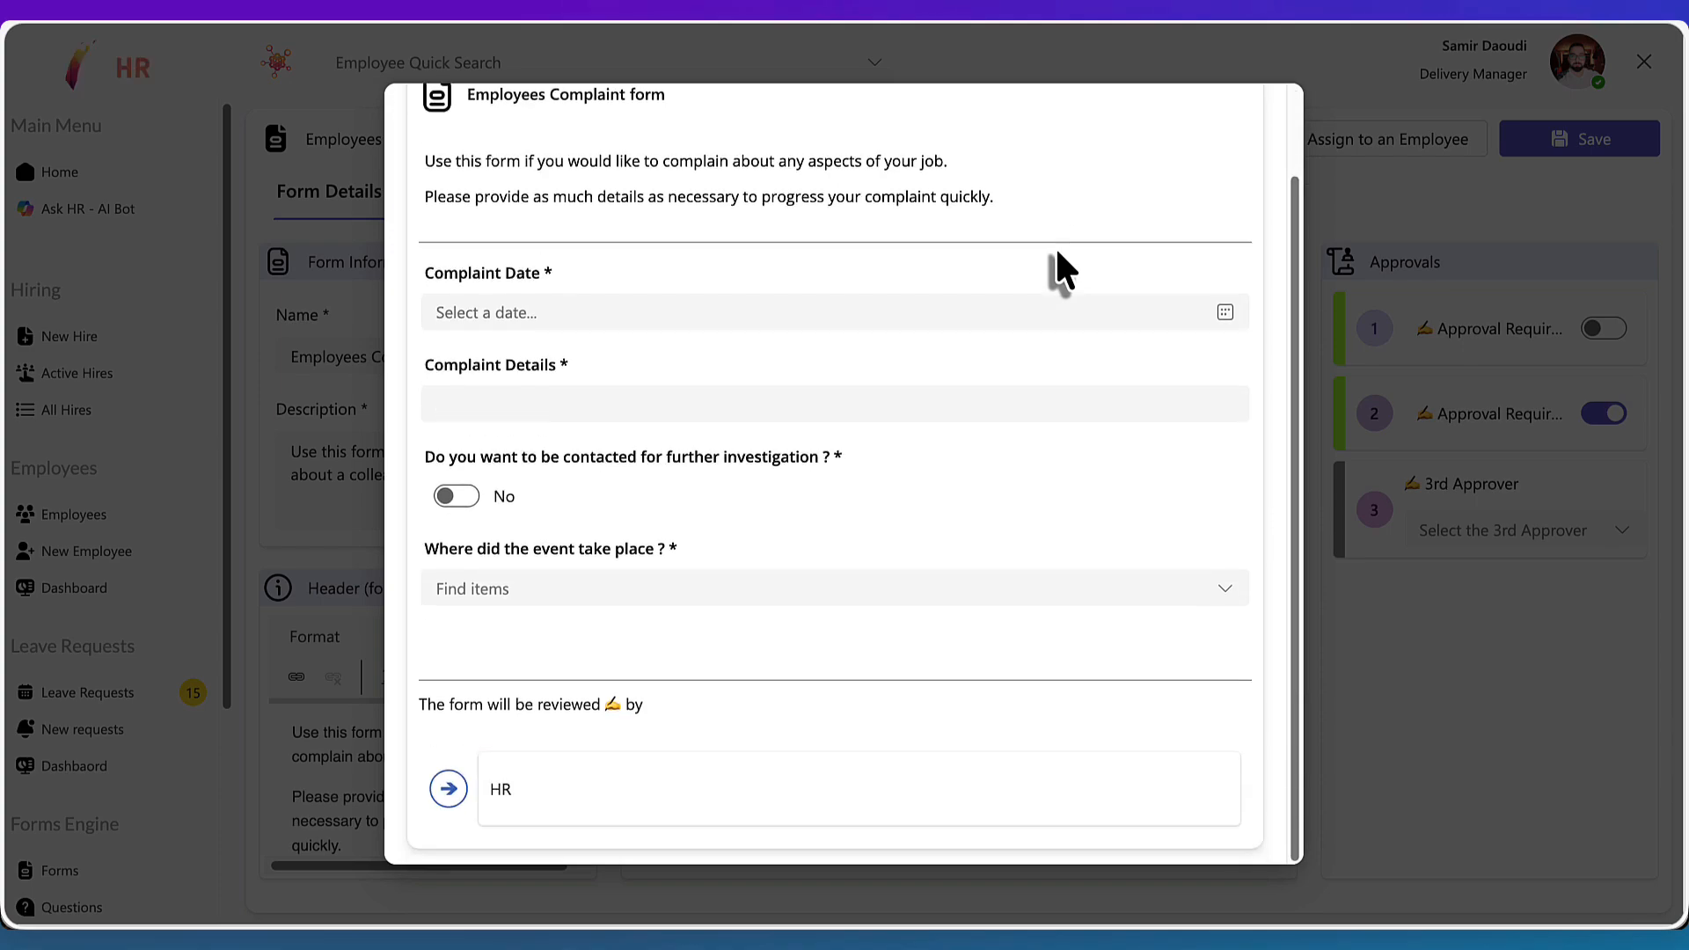
scroll(757, 351, up, 1)
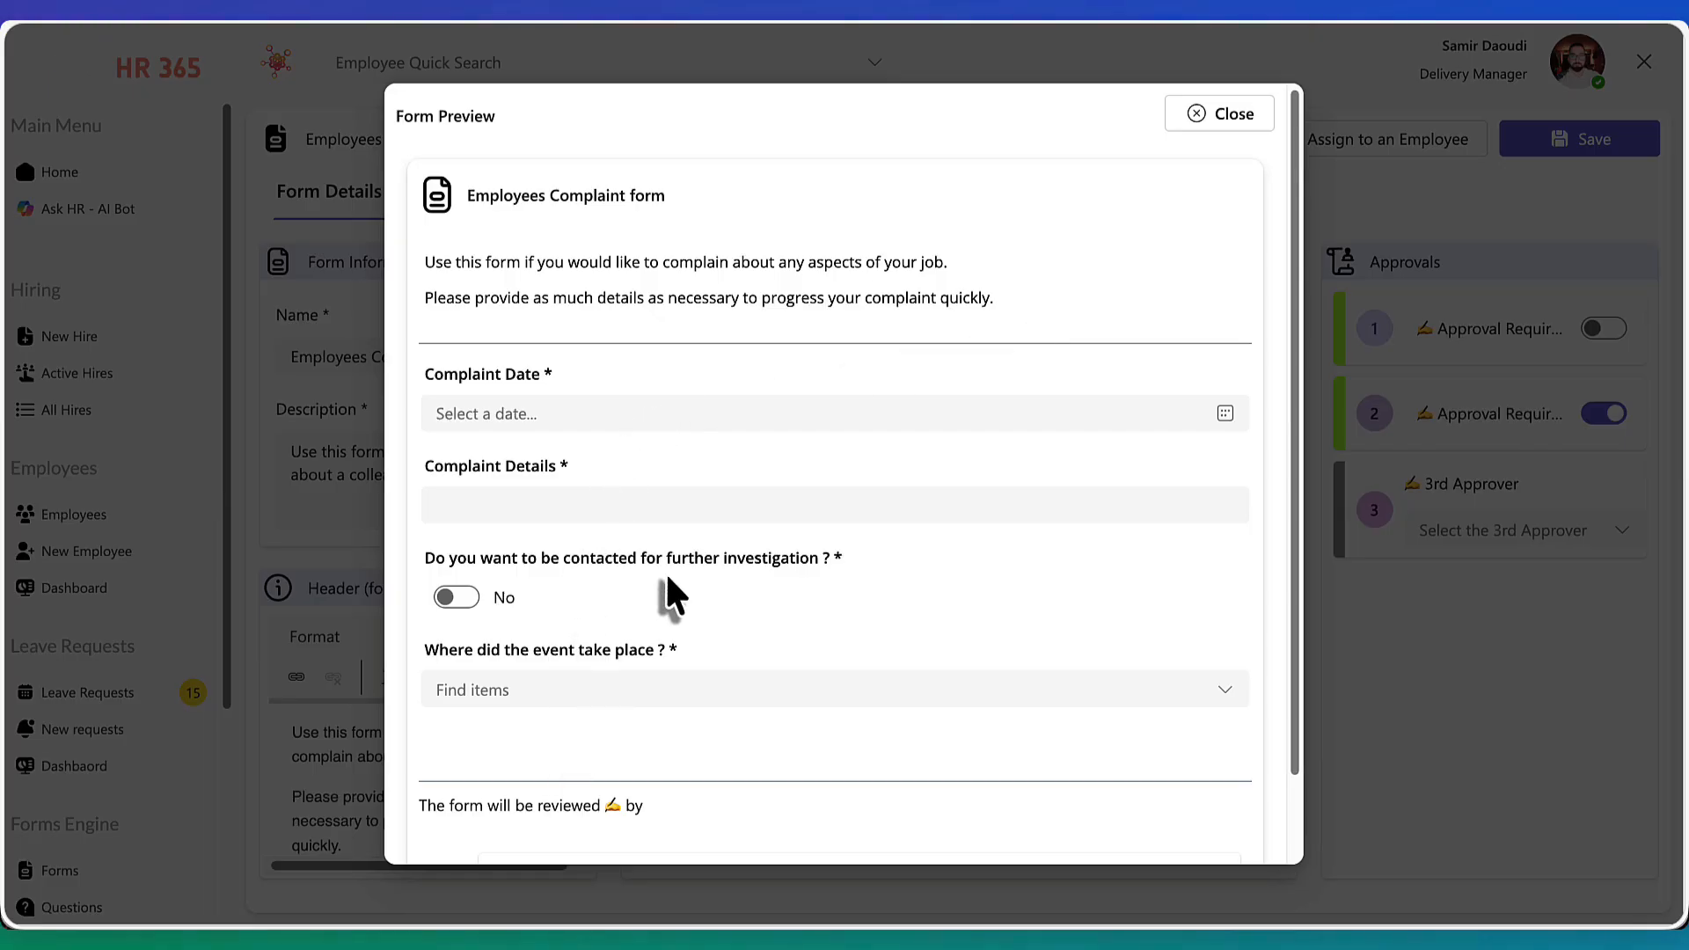
click(541, 414)
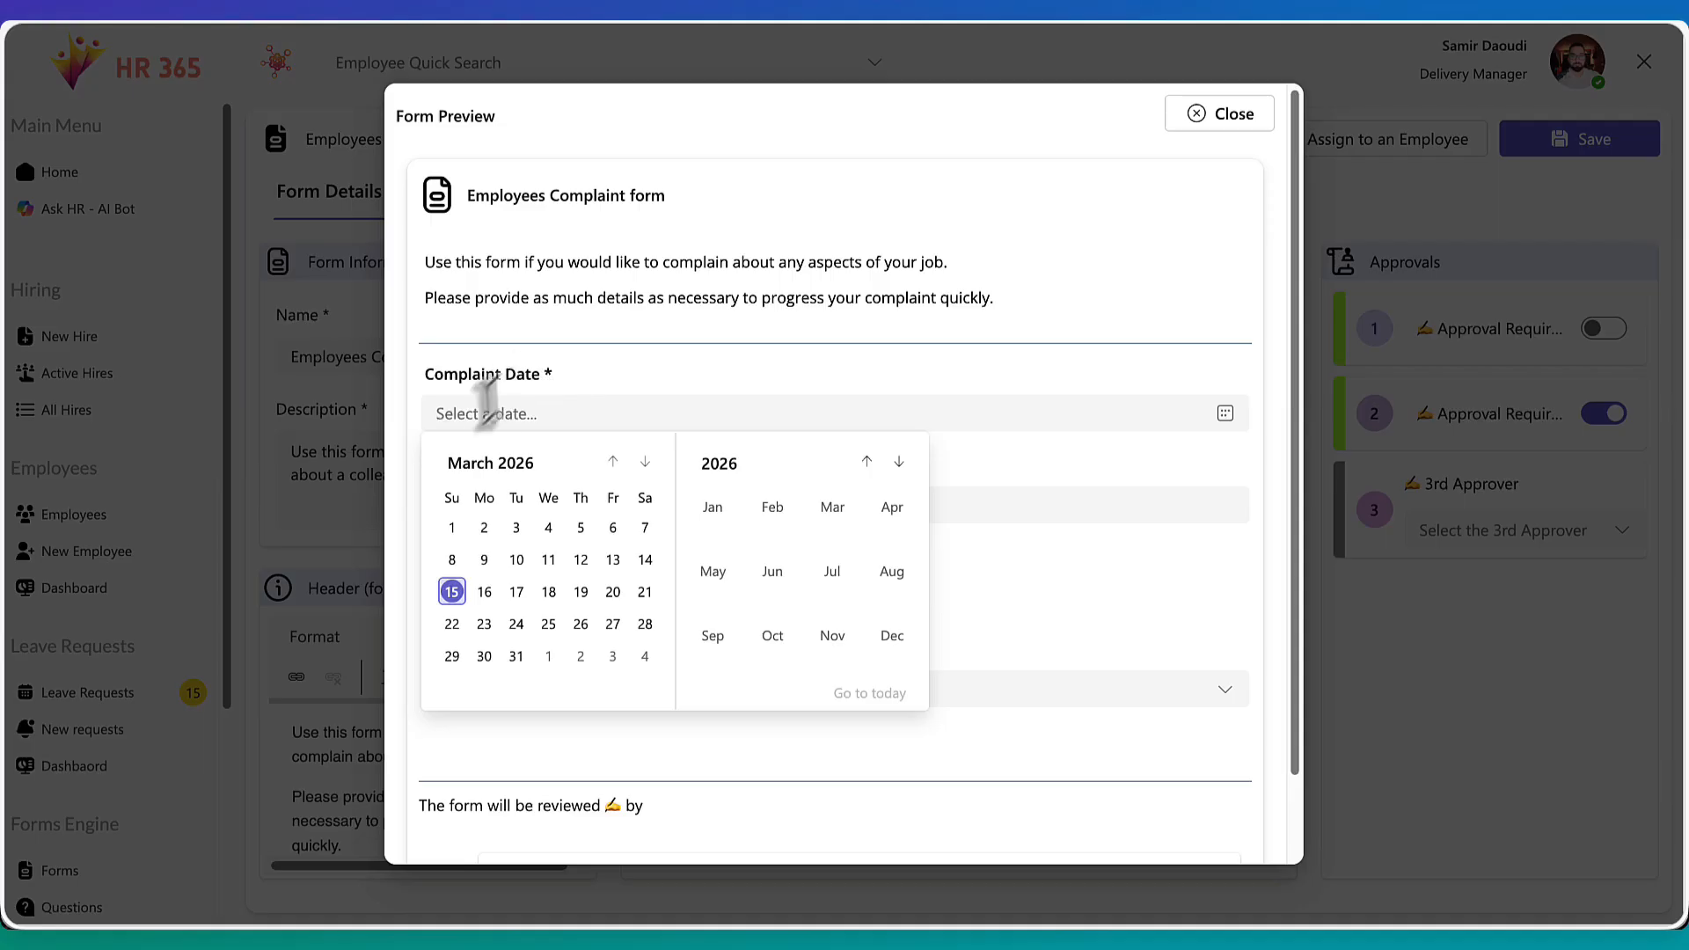
click(452, 591)
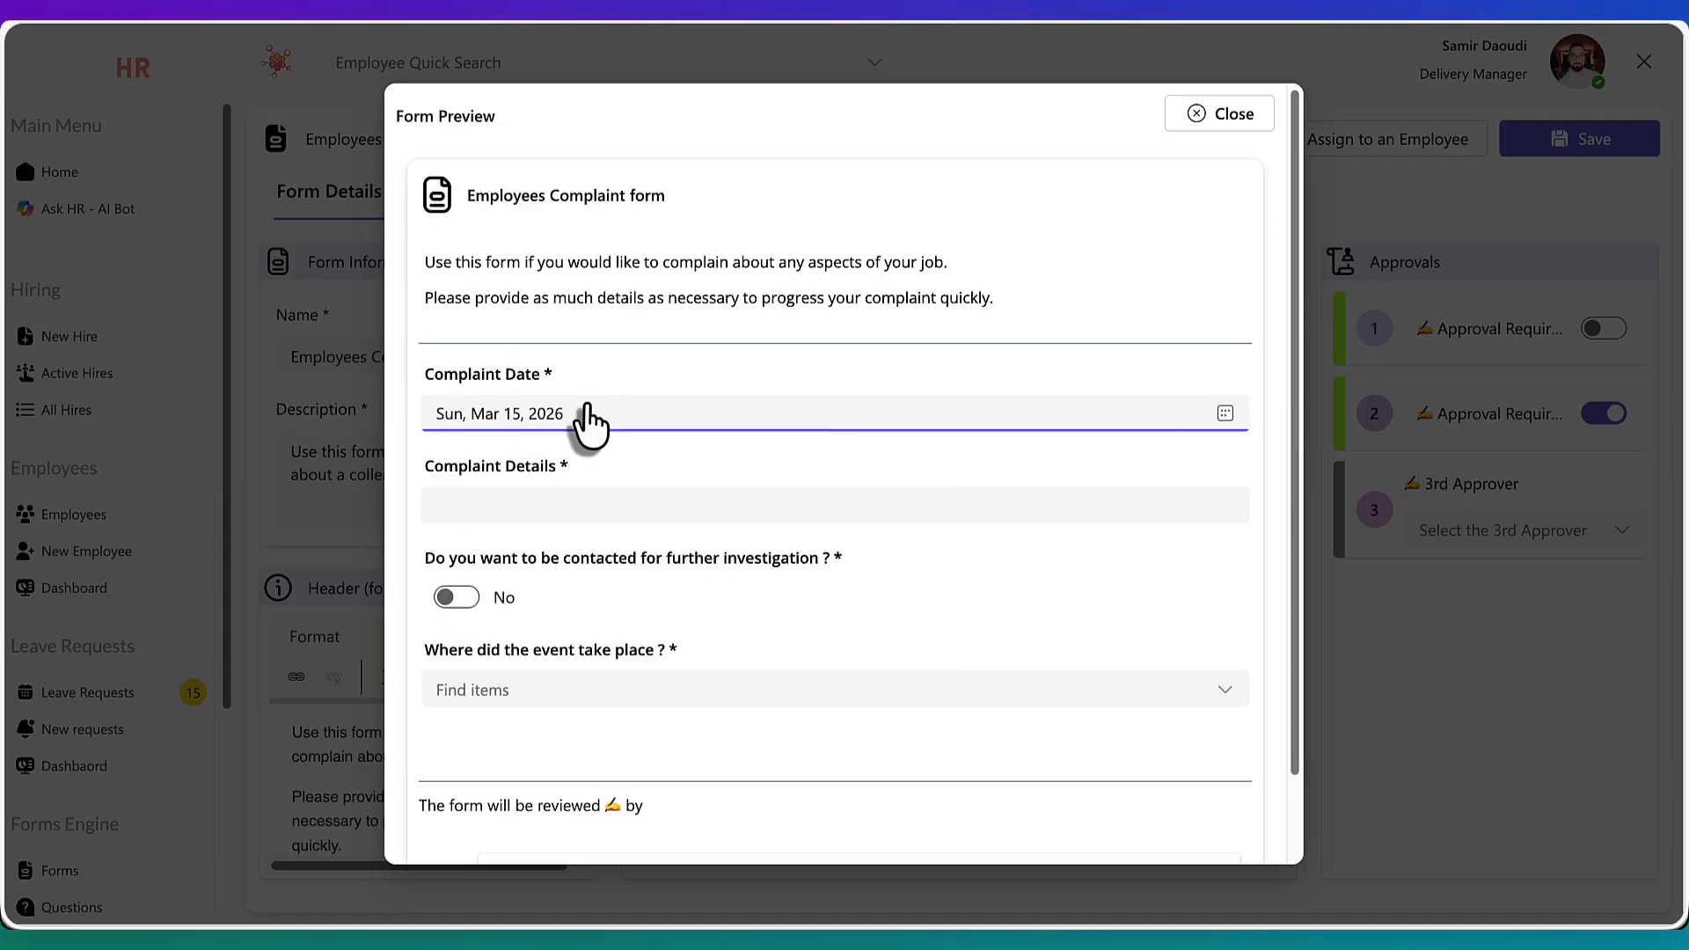
Type test text into the Complaint Details field of the preview and undo it
click(534, 511)
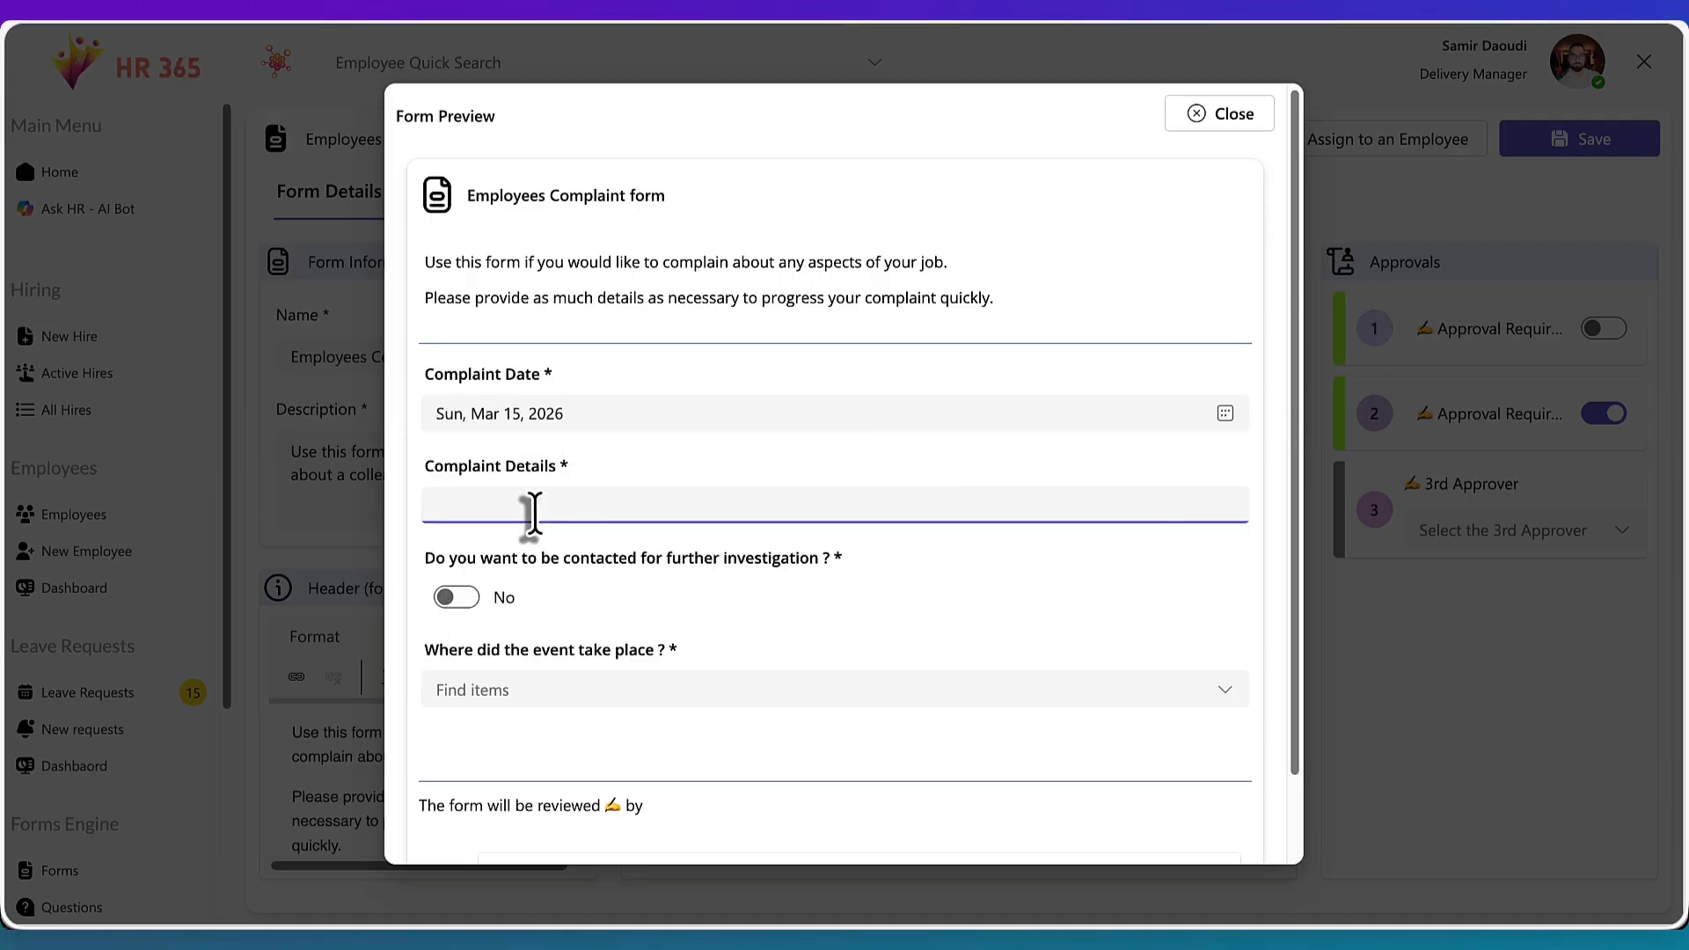
text(sdkfjpdfgsdf)
key(super+z)
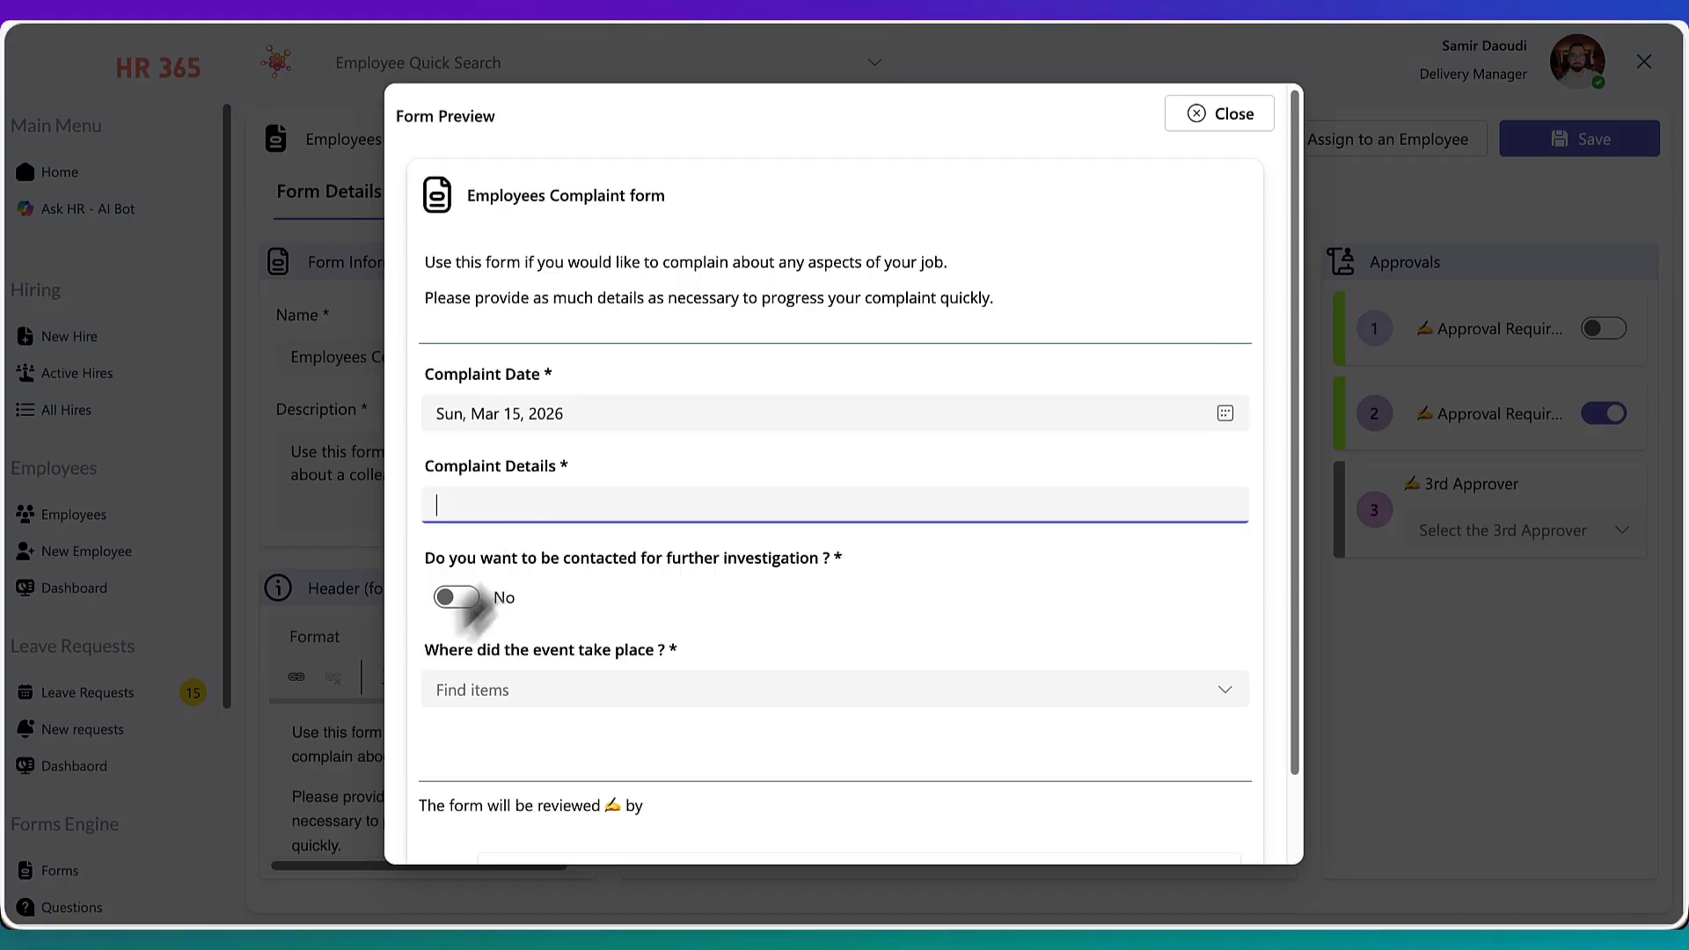
Test the further-investigation switch and open the event-location options in the preview without choosing one
click(469, 598)
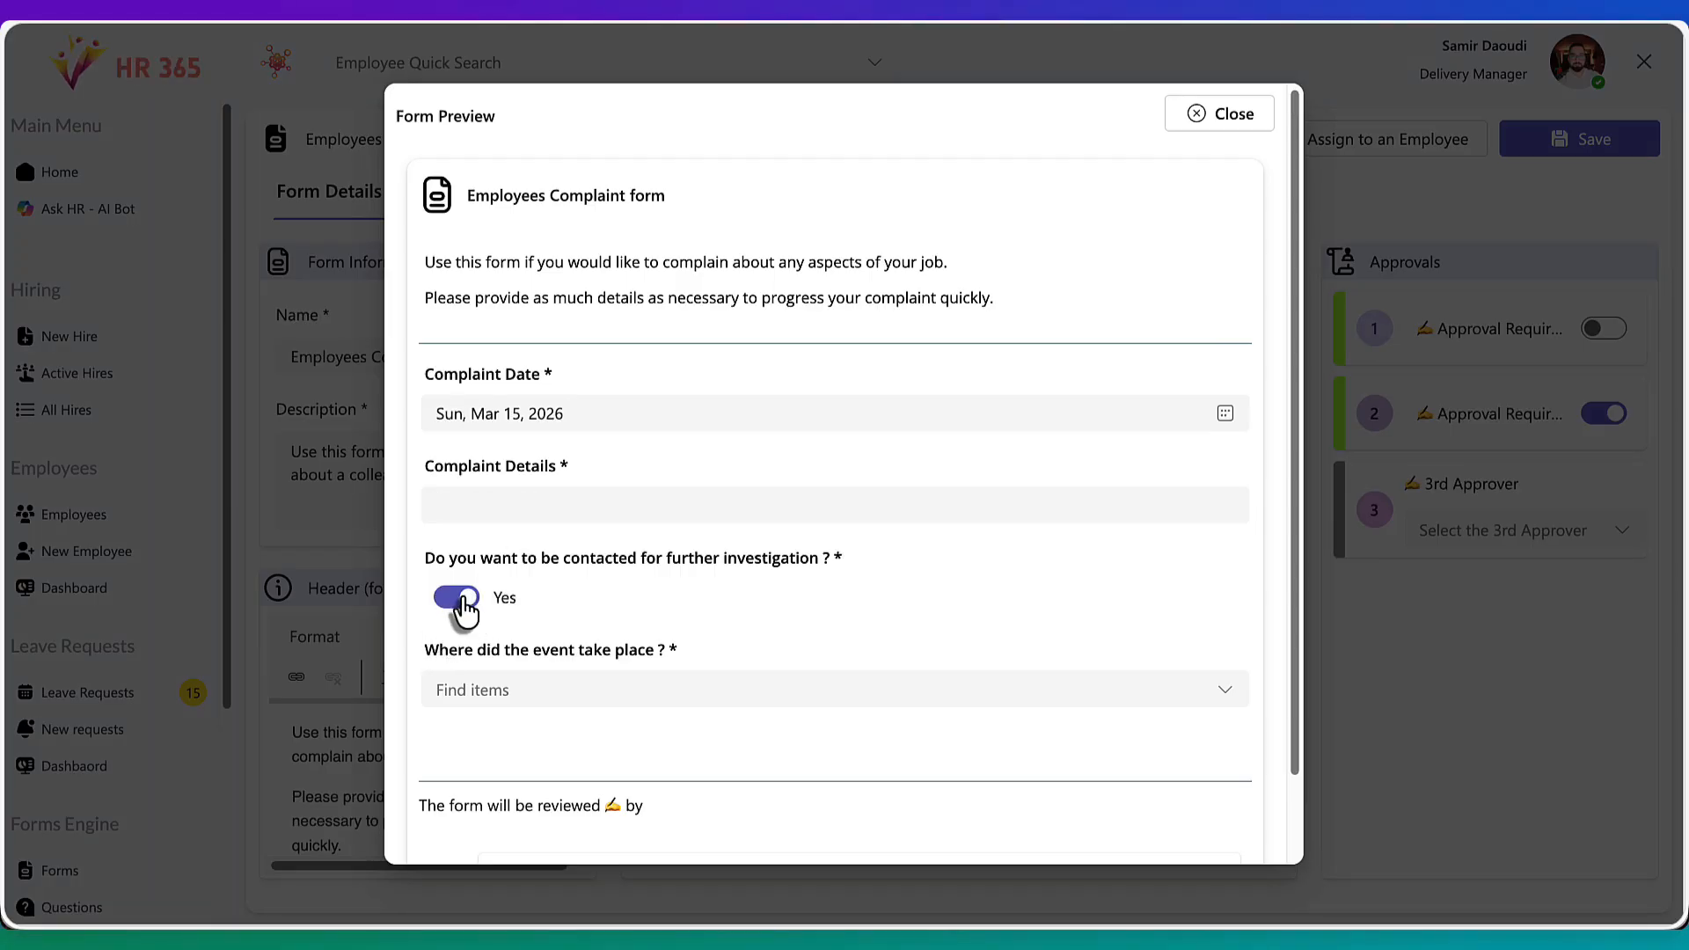
click(464, 598)
click(459, 690)
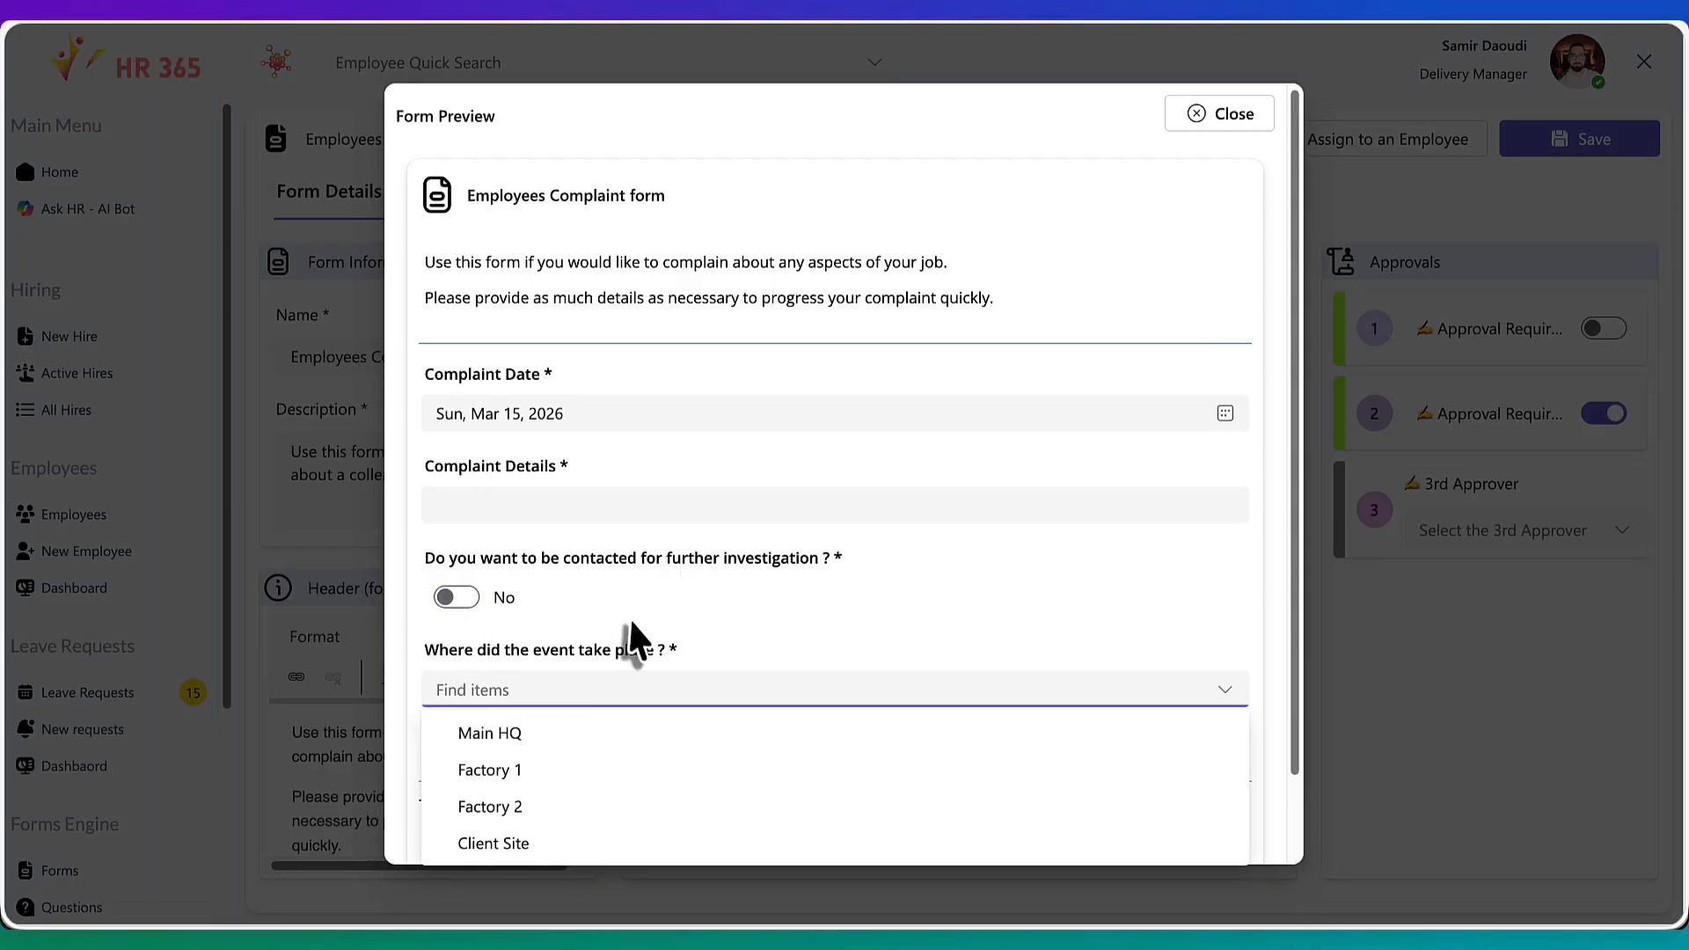
scroll(633, 641, down, 1)
click(675, 588)
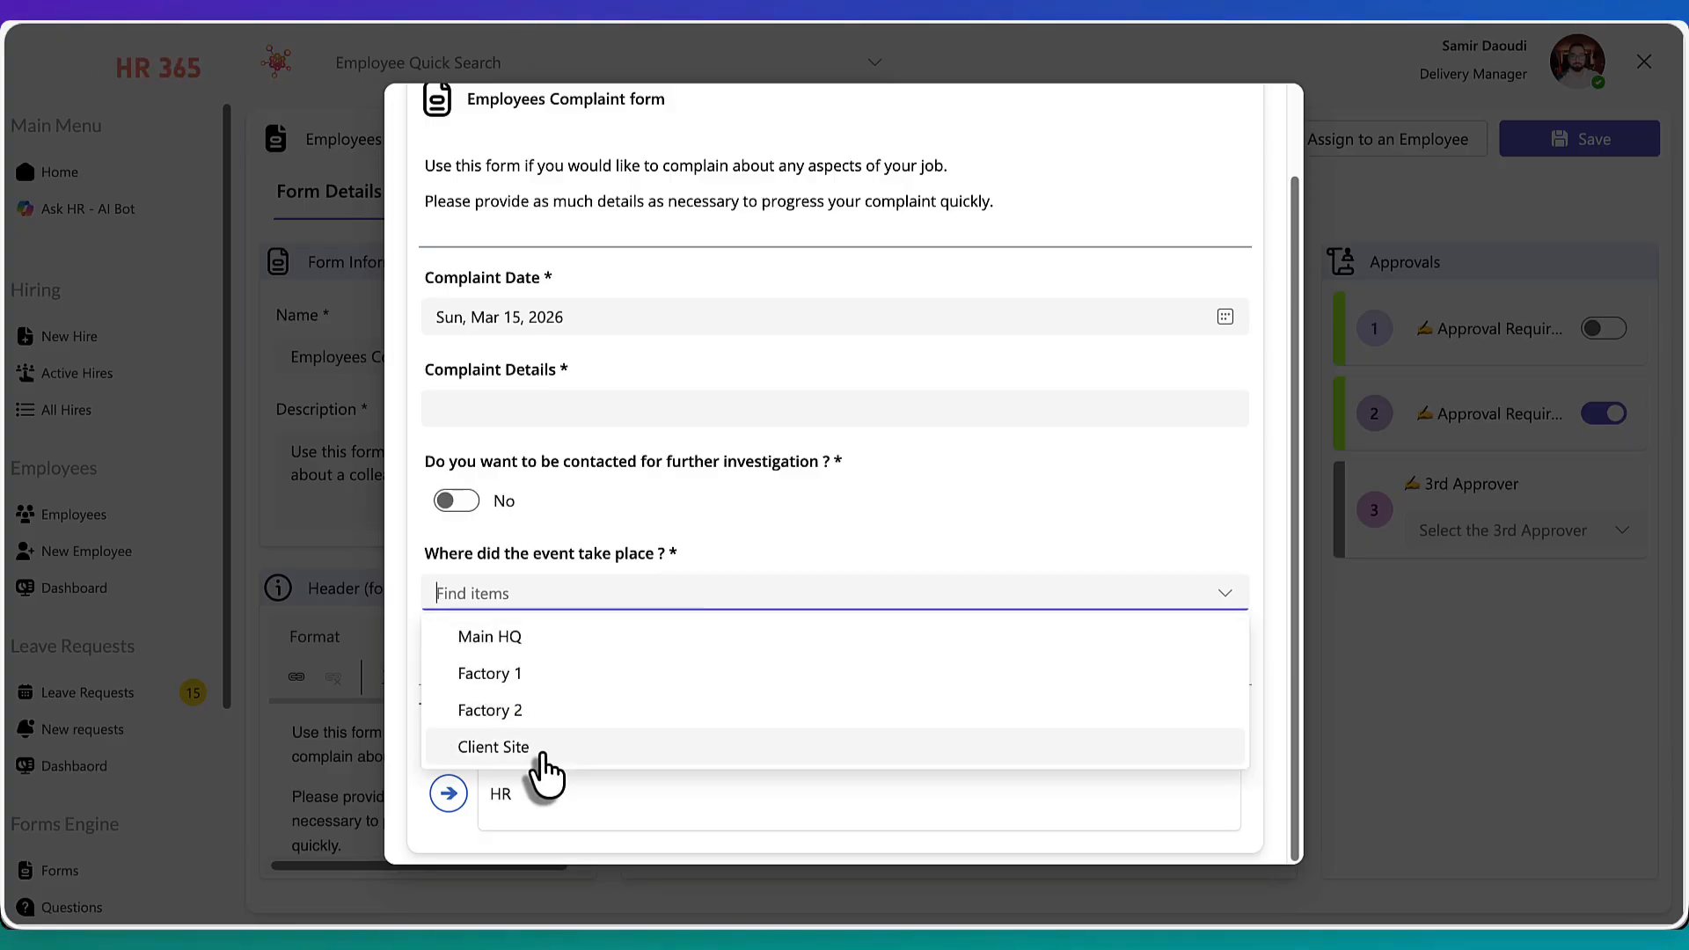
click(715, 525)
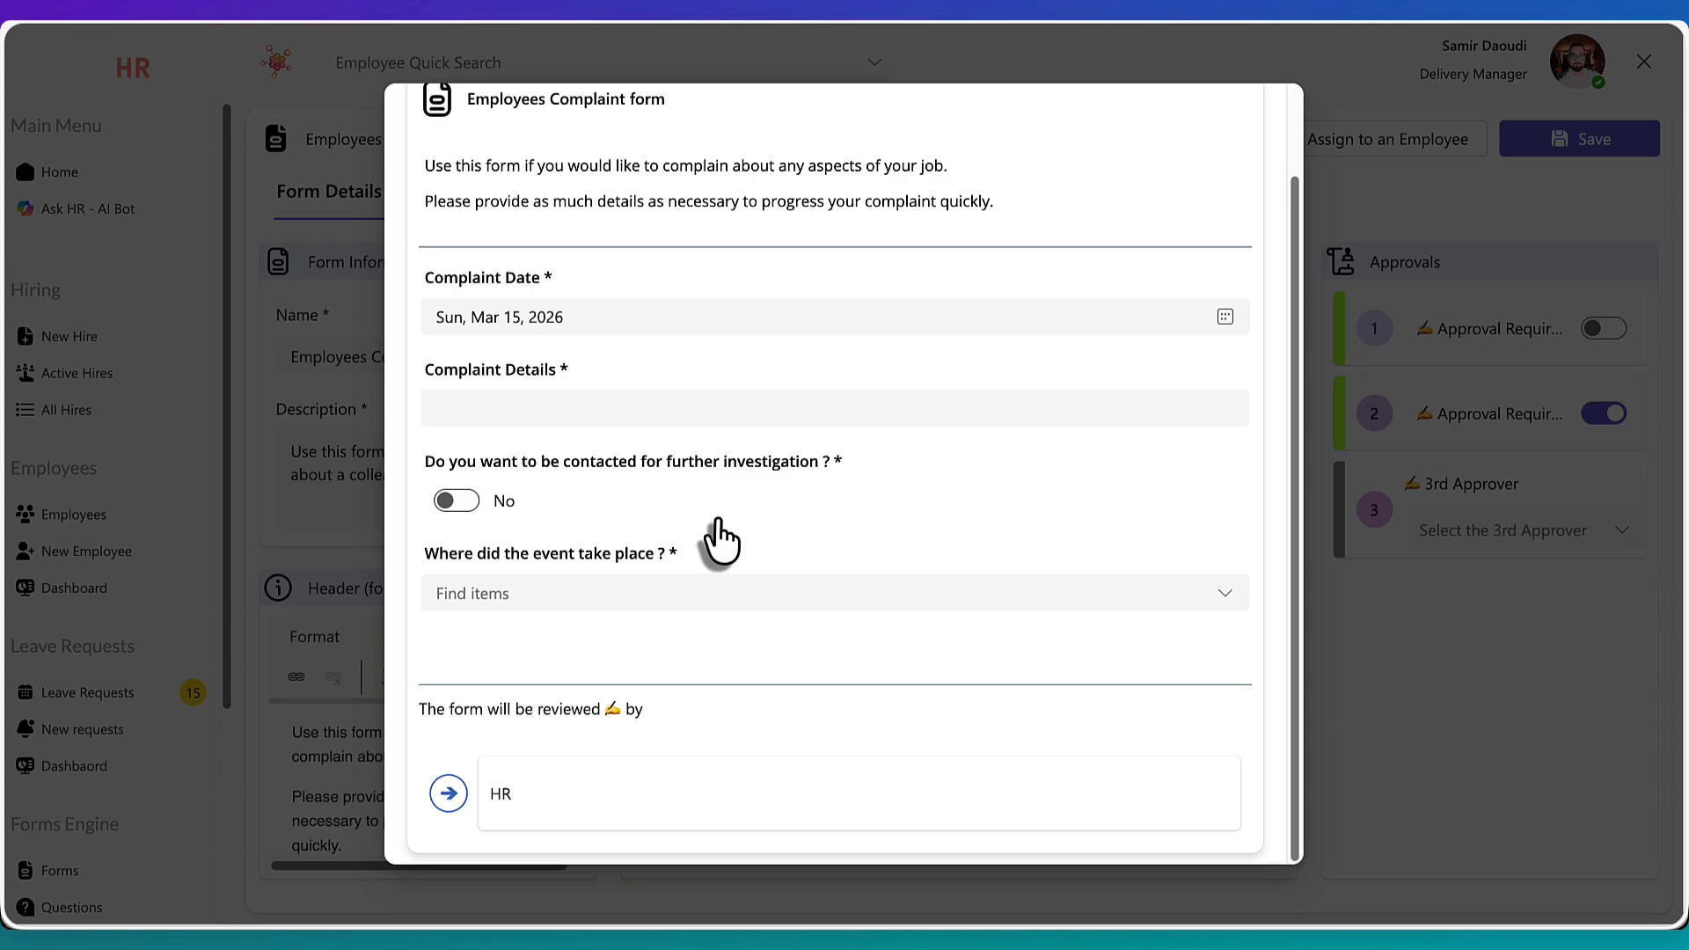
click(719, 521)
scroll(718, 521, up, 2)
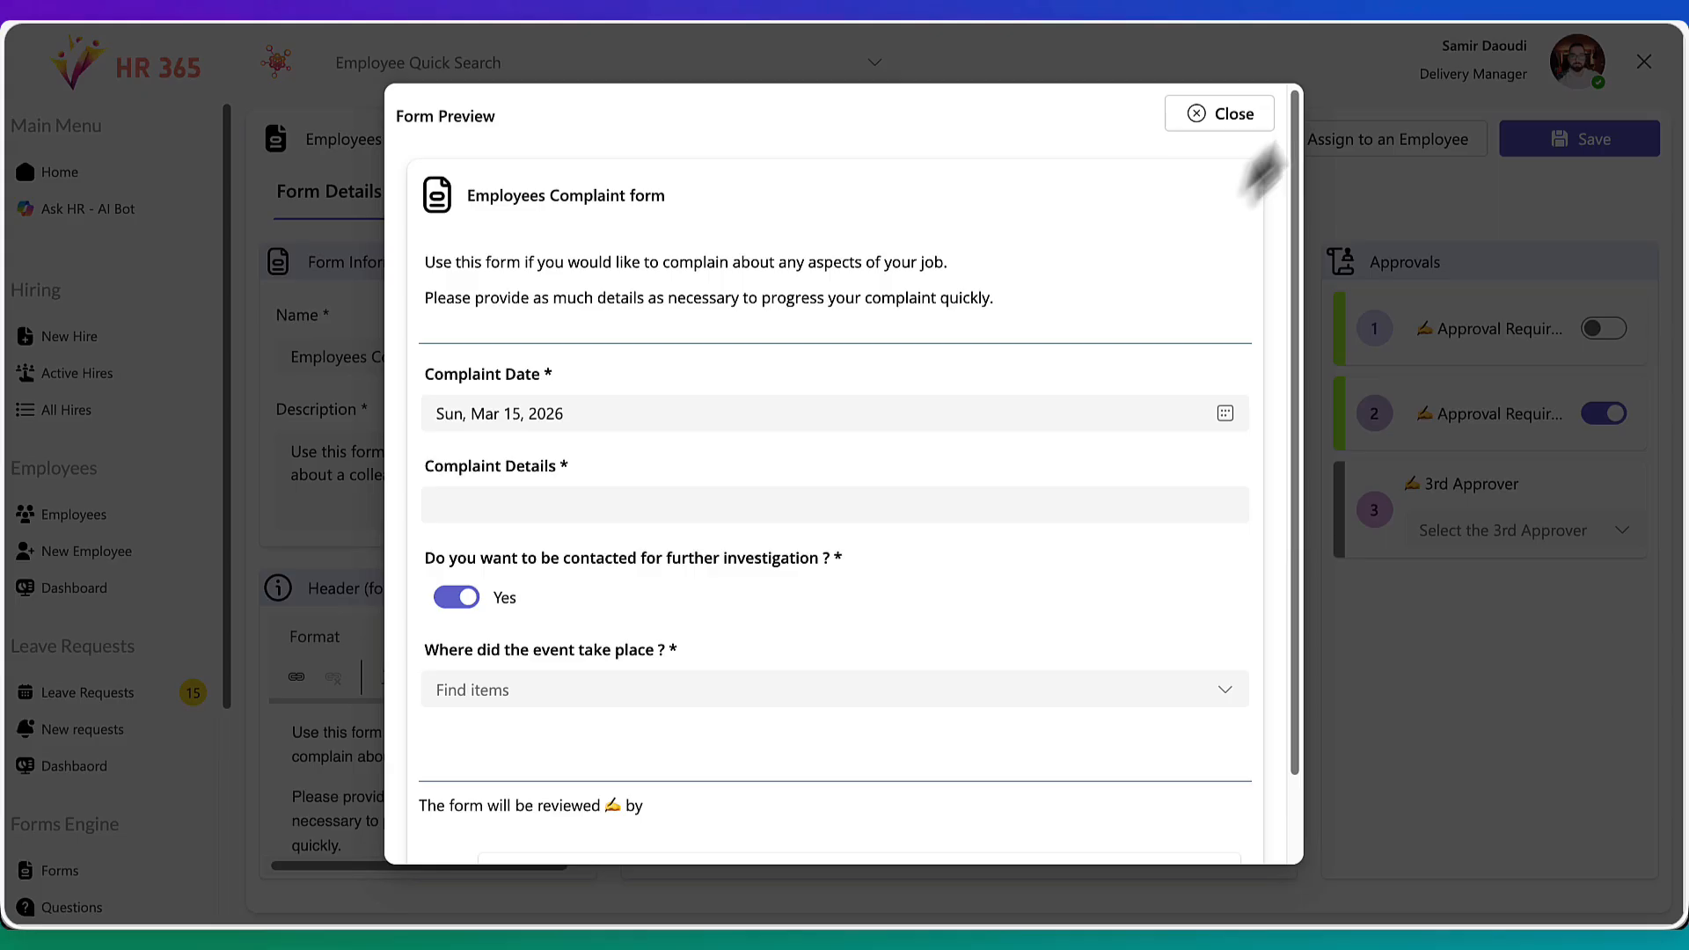
Close the preview and send the form to a chosen employee with a due date of Fri, Mar 27, 2026
click(1213, 116)
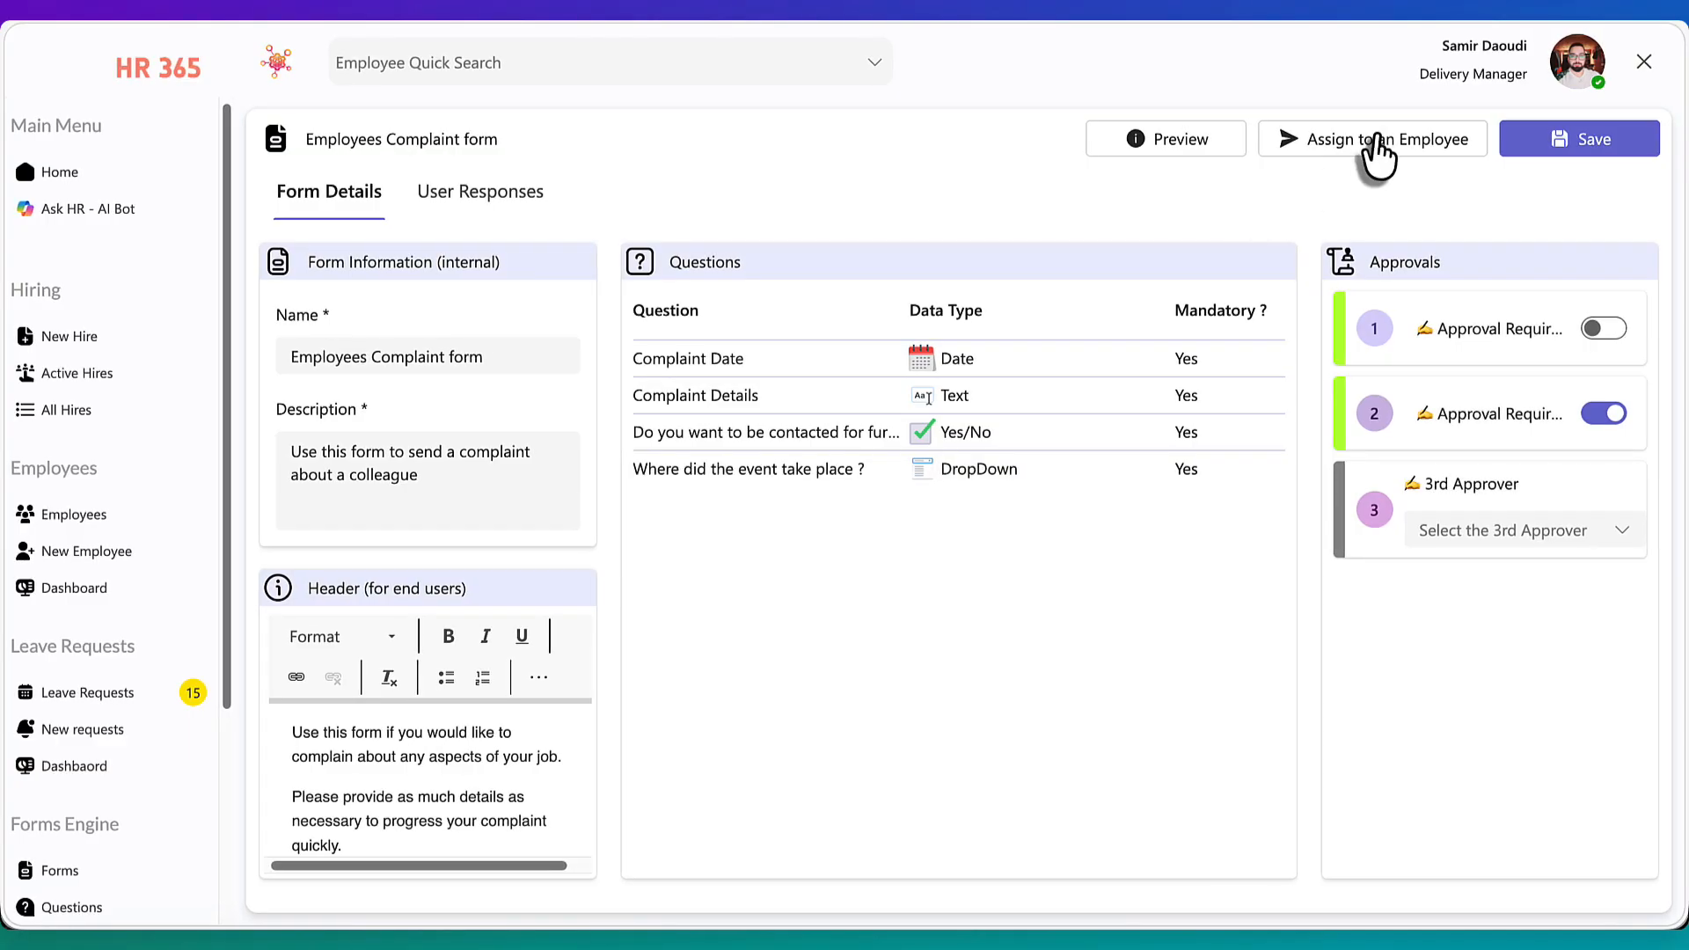
click(1333, 156)
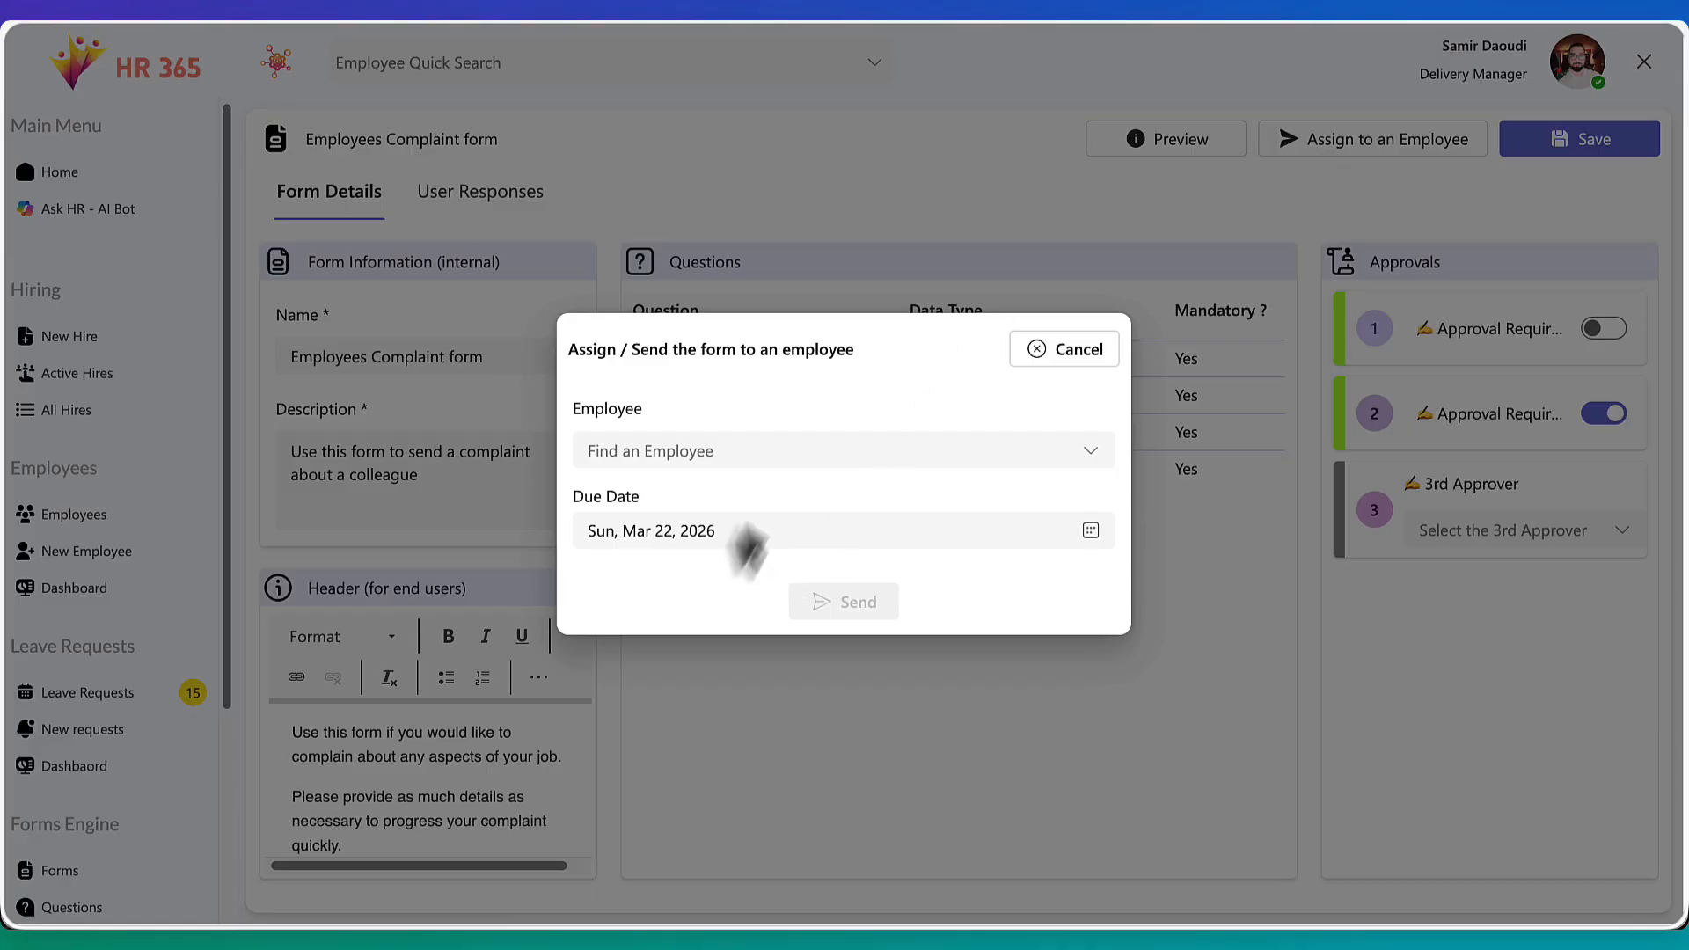
click(770, 448)
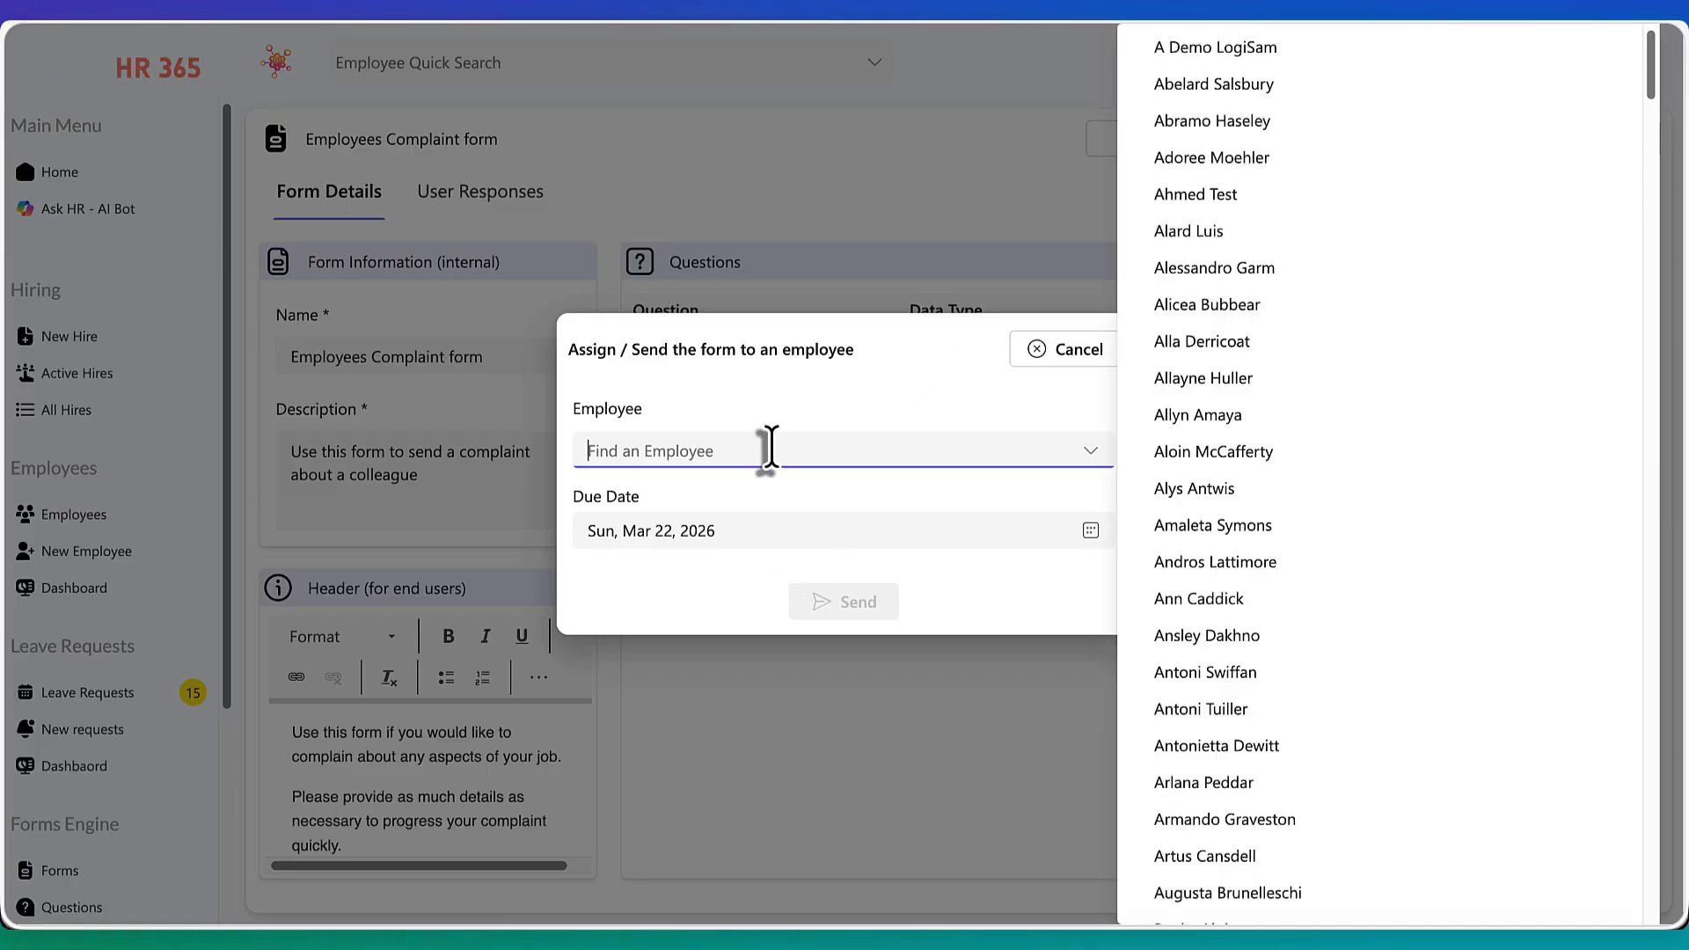
click(1356, 437)
click(756, 541)
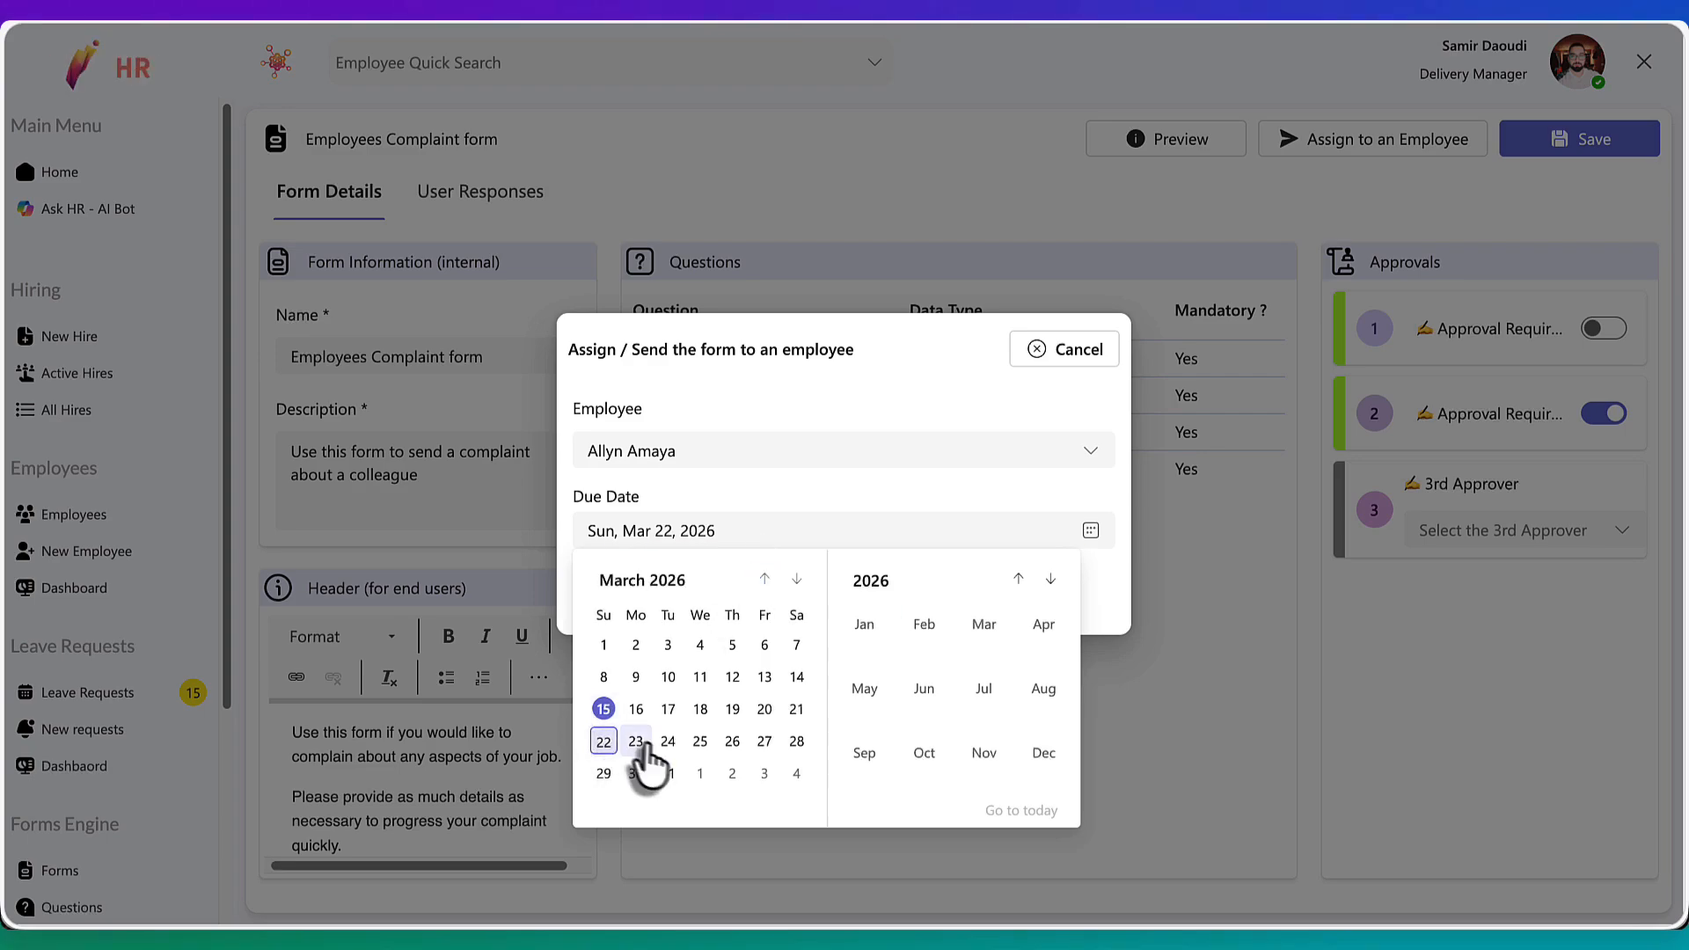
click(761, 744)
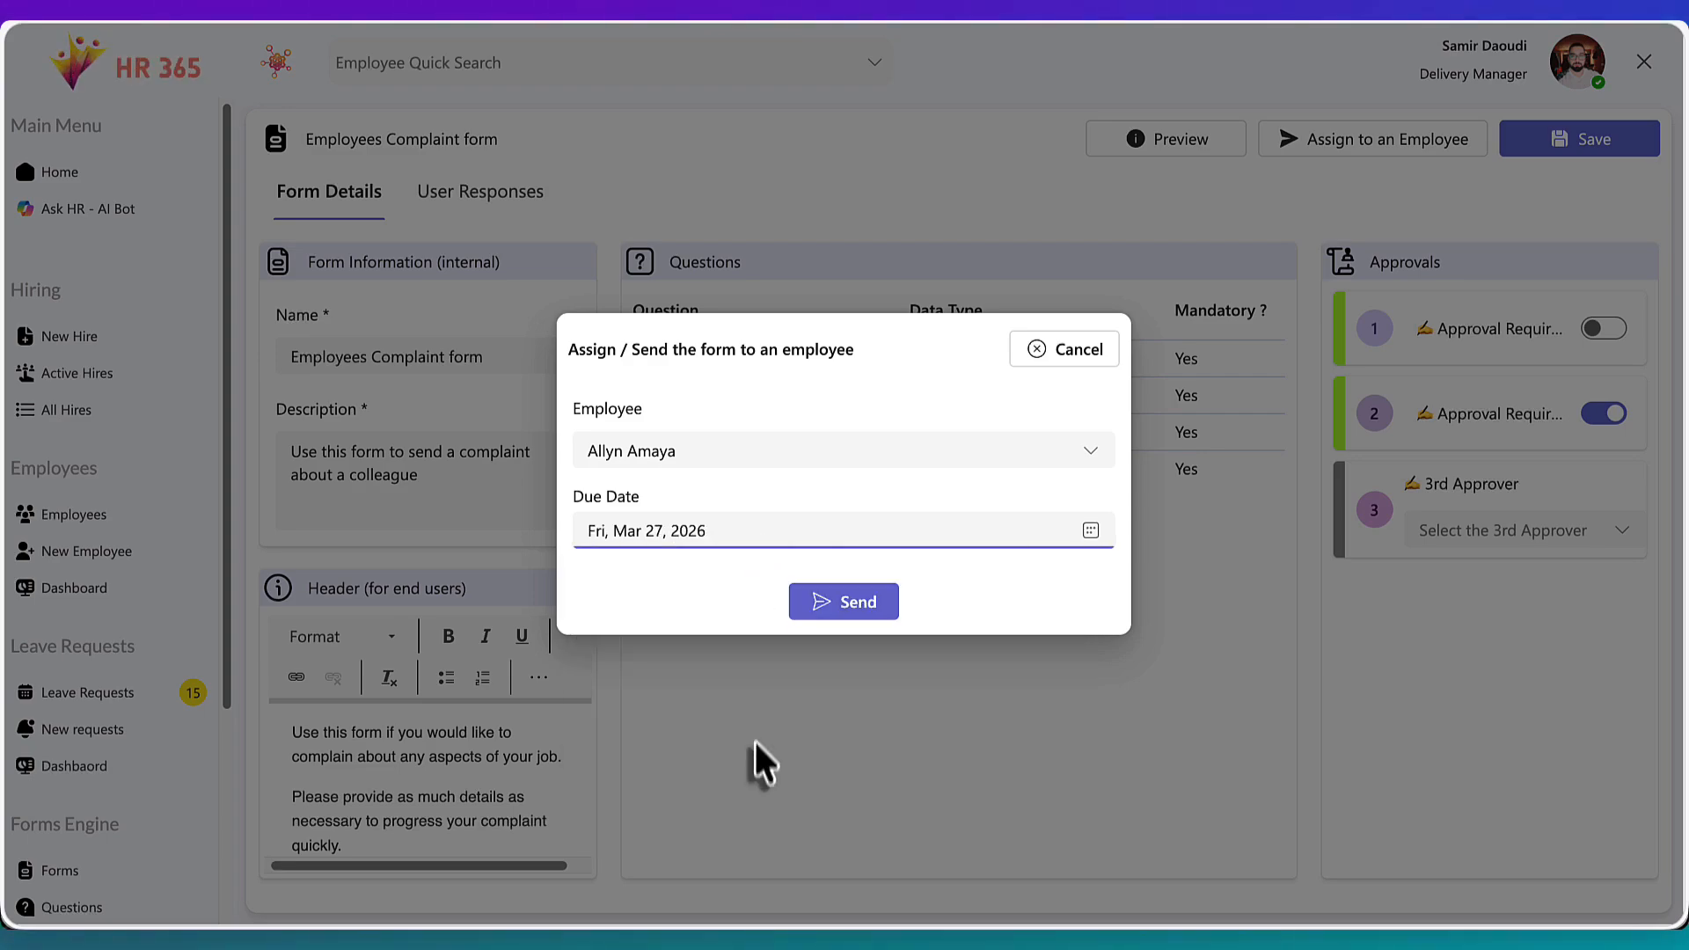
click(866, 603)
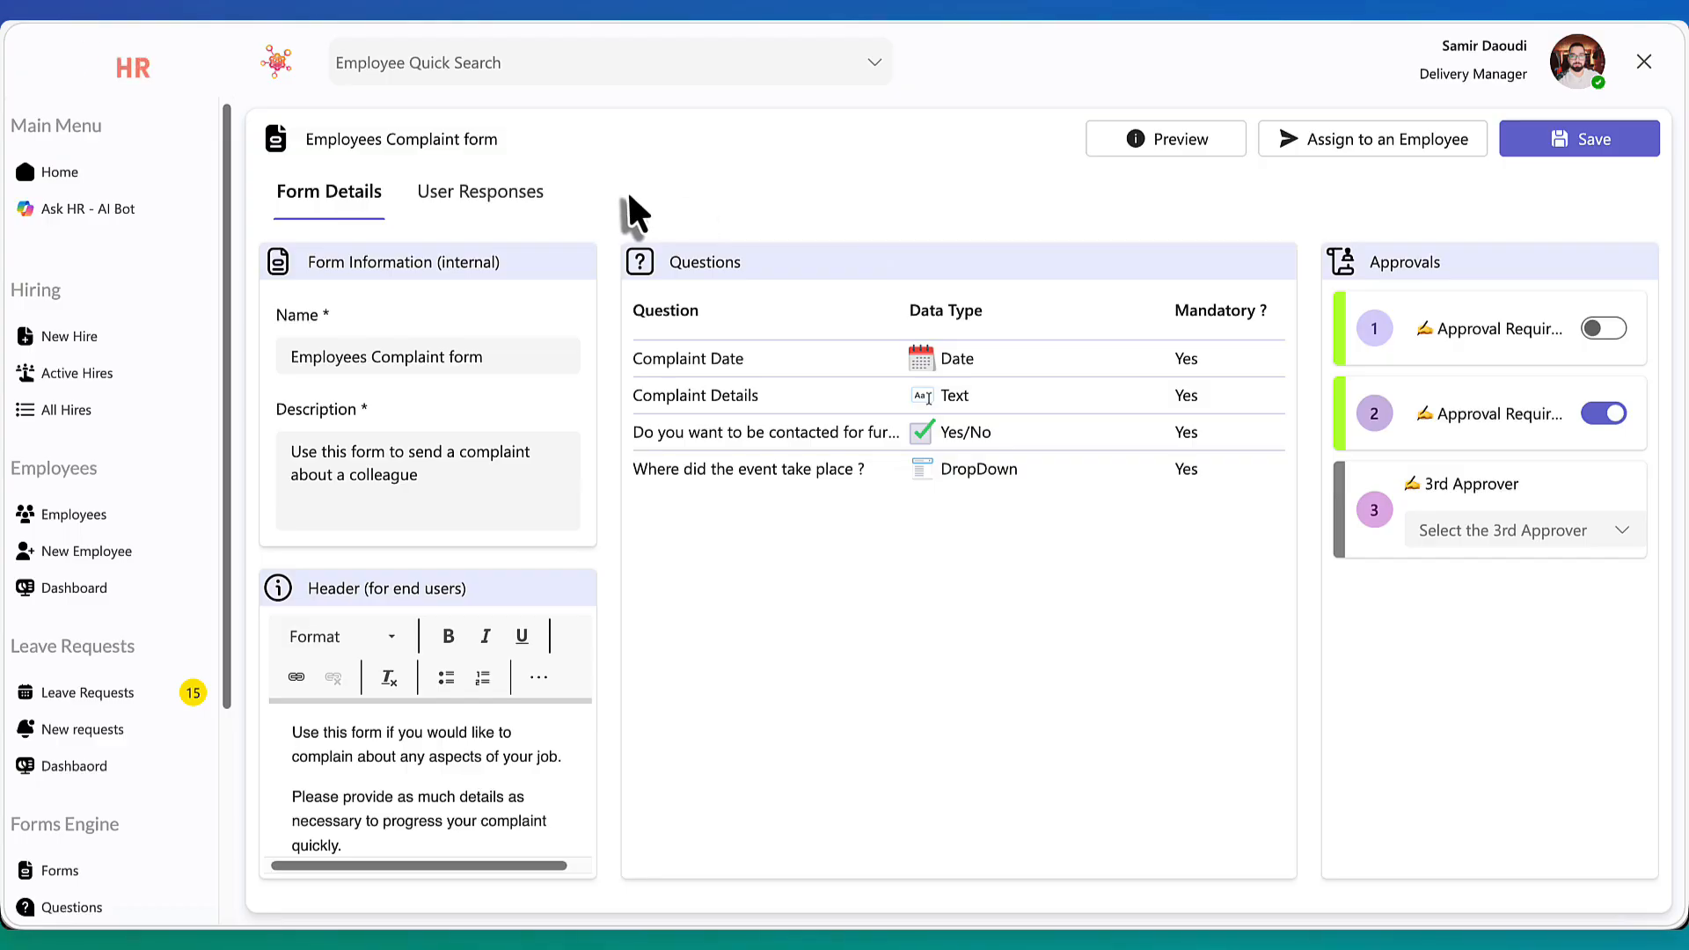
Check the form's user responses, then return to the form details
click(475, 195)
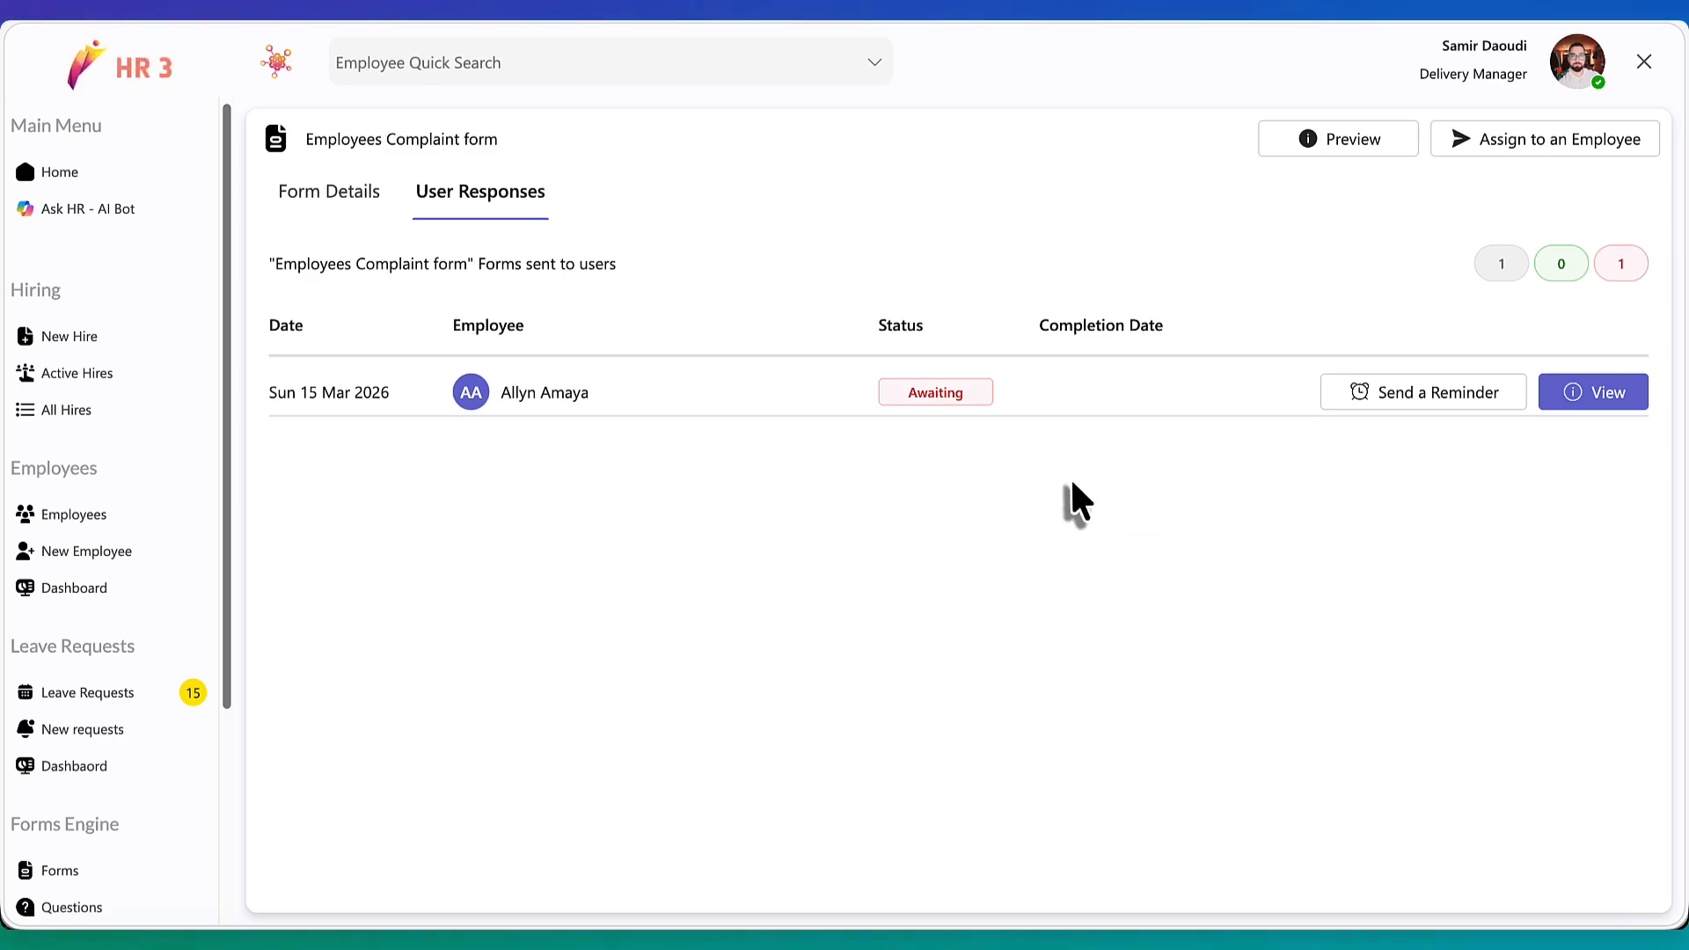
click(352, 212)
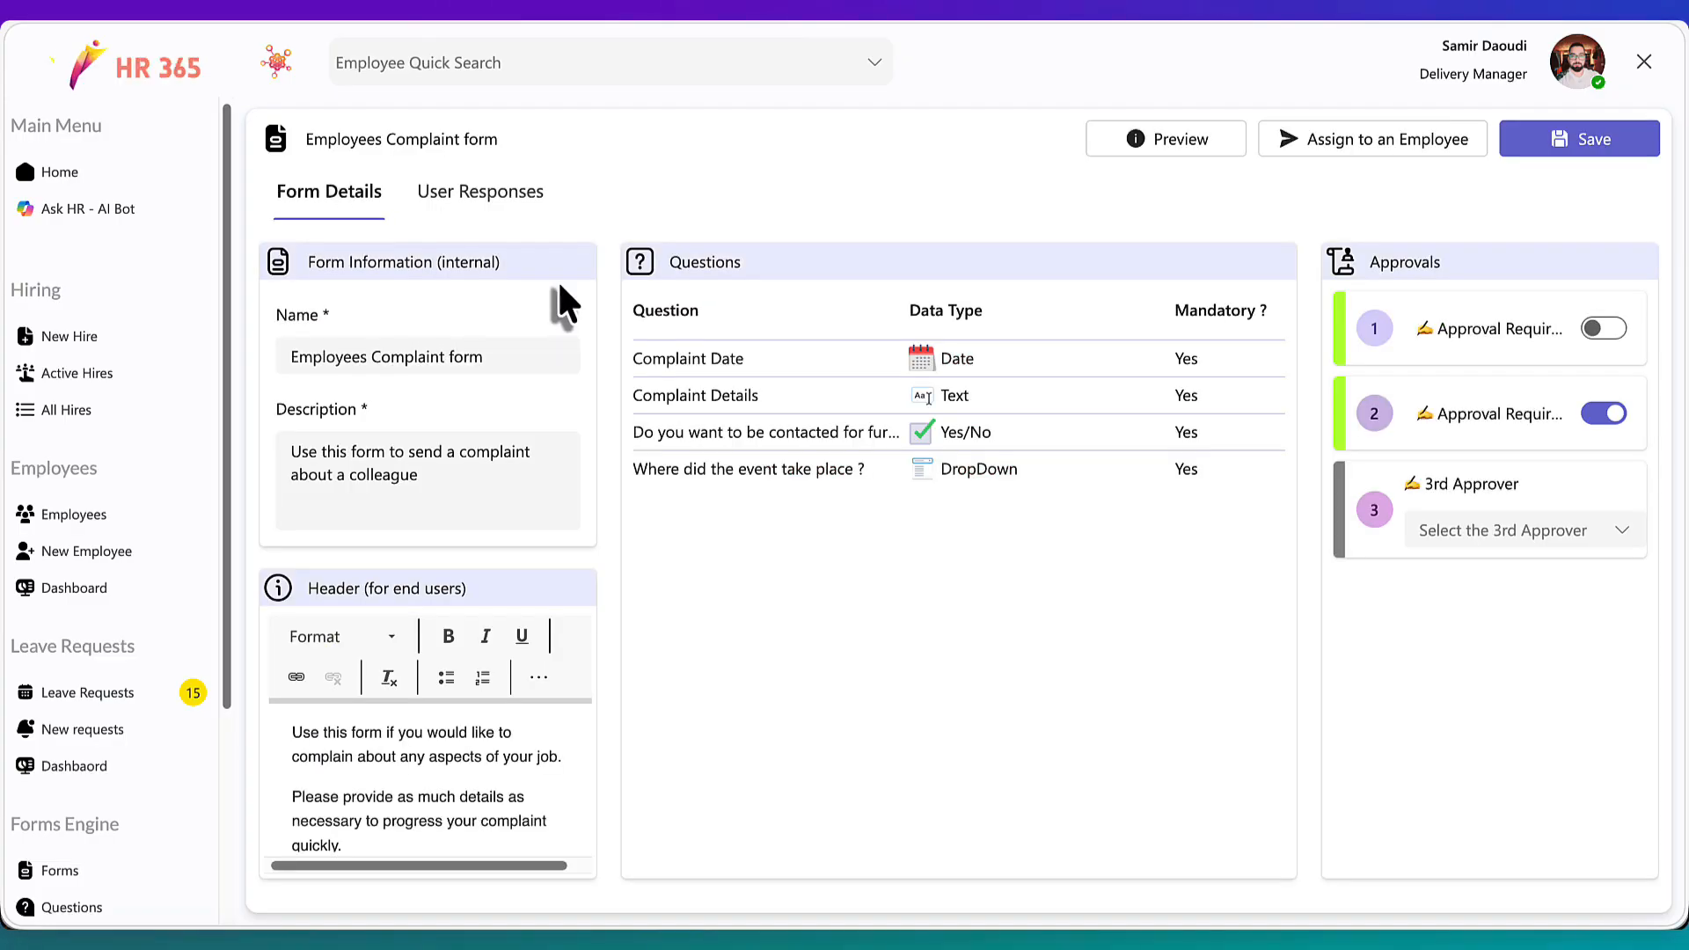